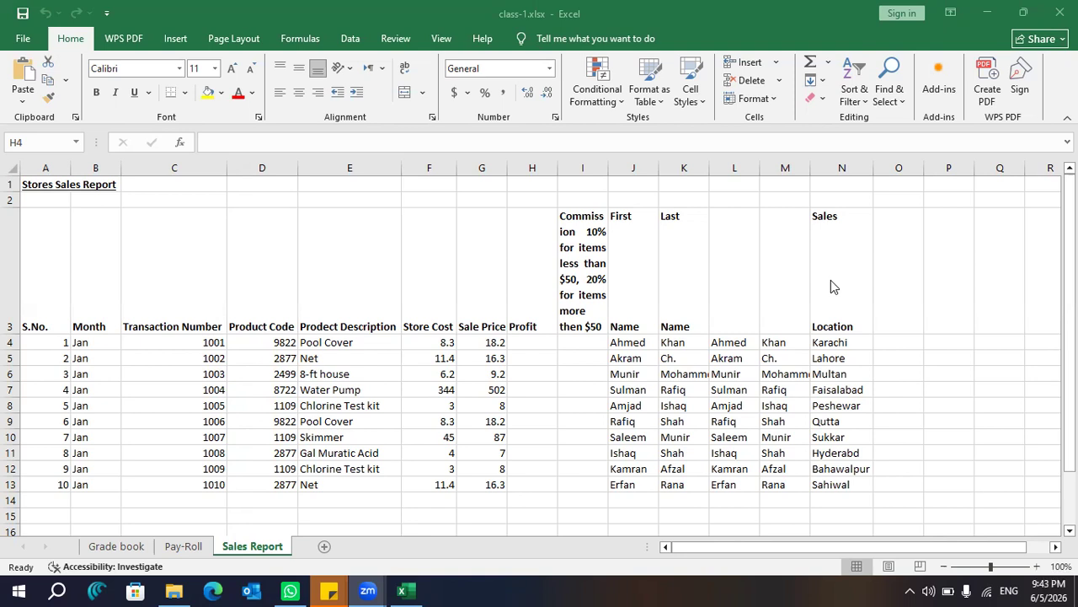
# Enter the formula =G4-F4 in cell H4 to calculate the first product's profit from sale price minus store cost
pyautogui.click(536, 340)
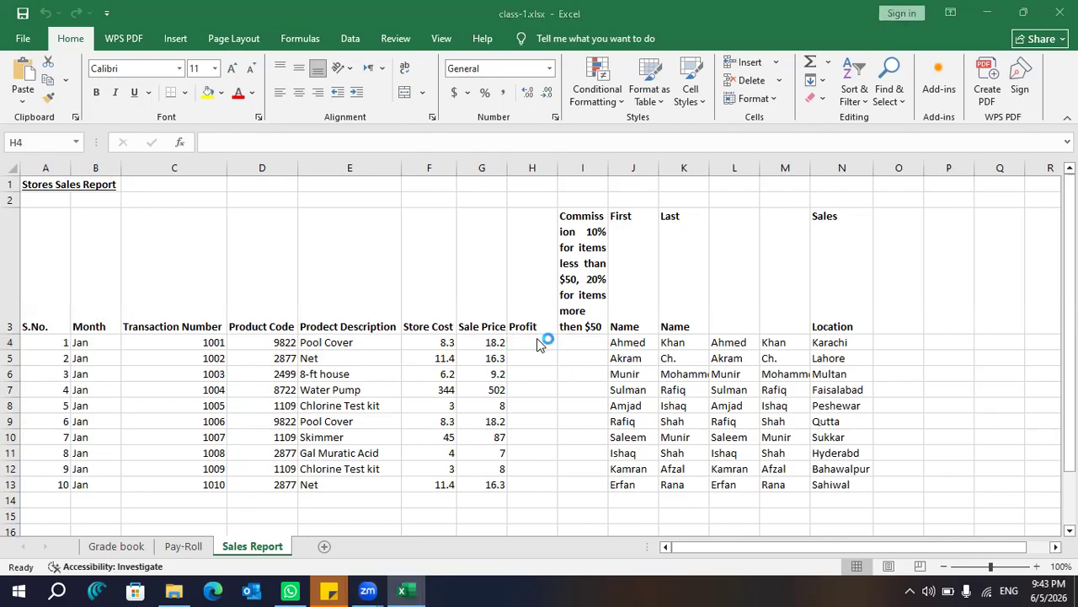
pyautogui.click(536, 340)
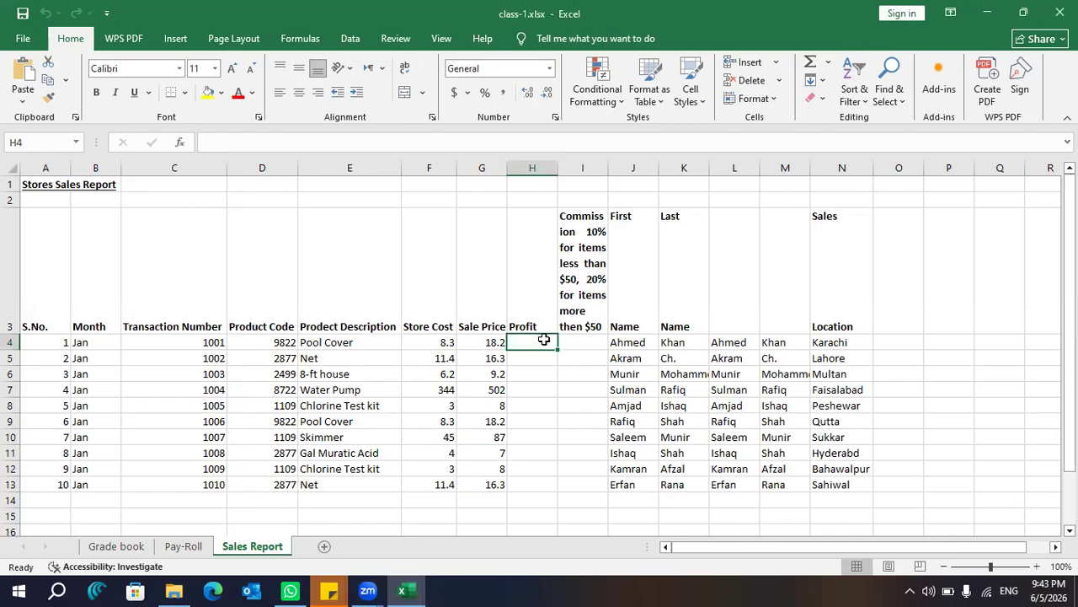
pyautogui.write('=')
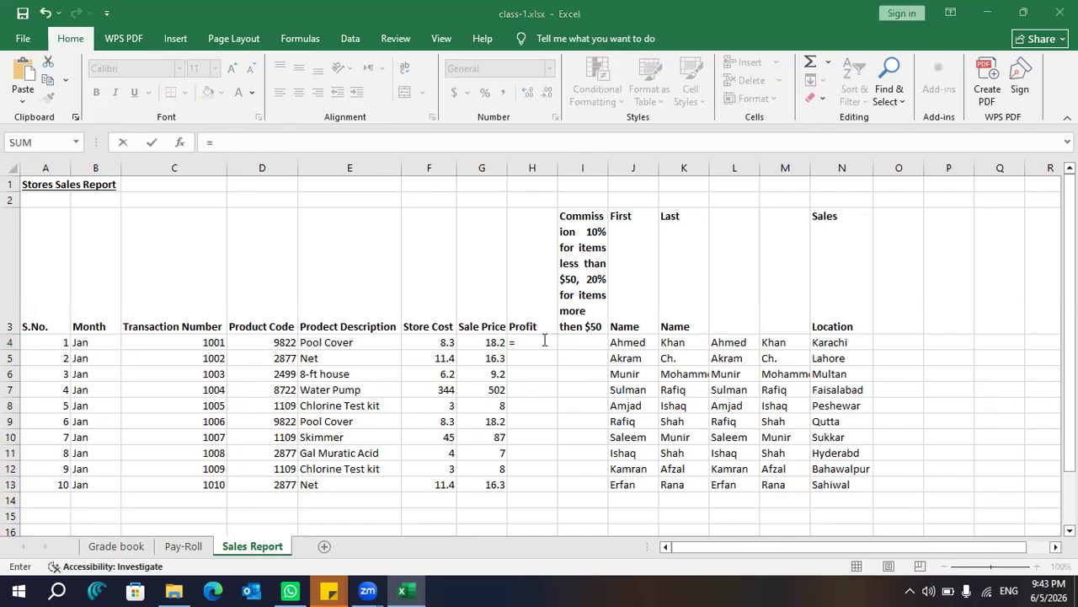
pyautogui.press('Left')
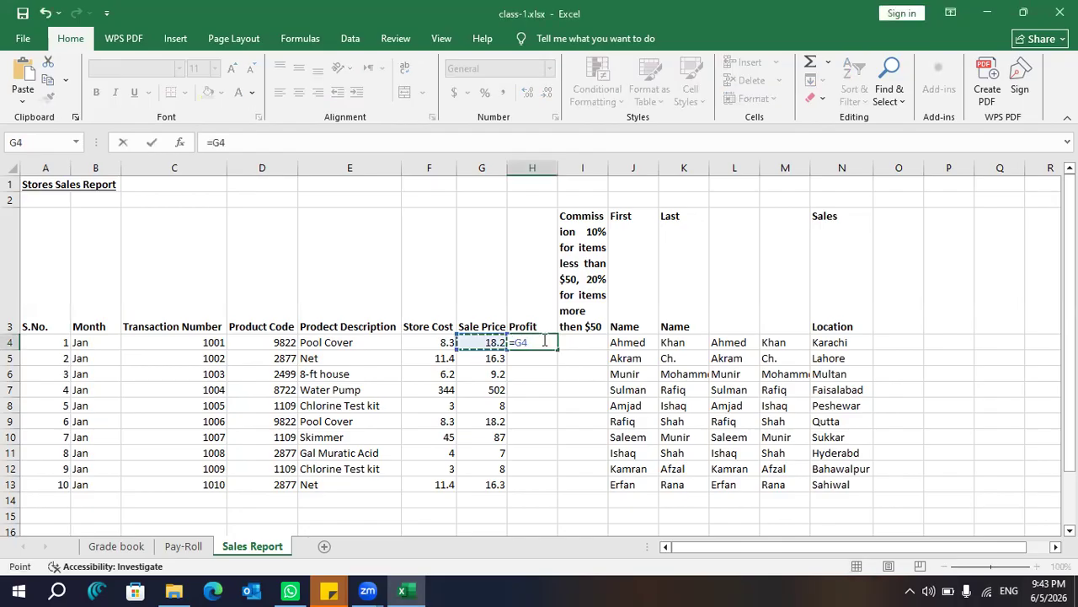
pyautogui.write('-')
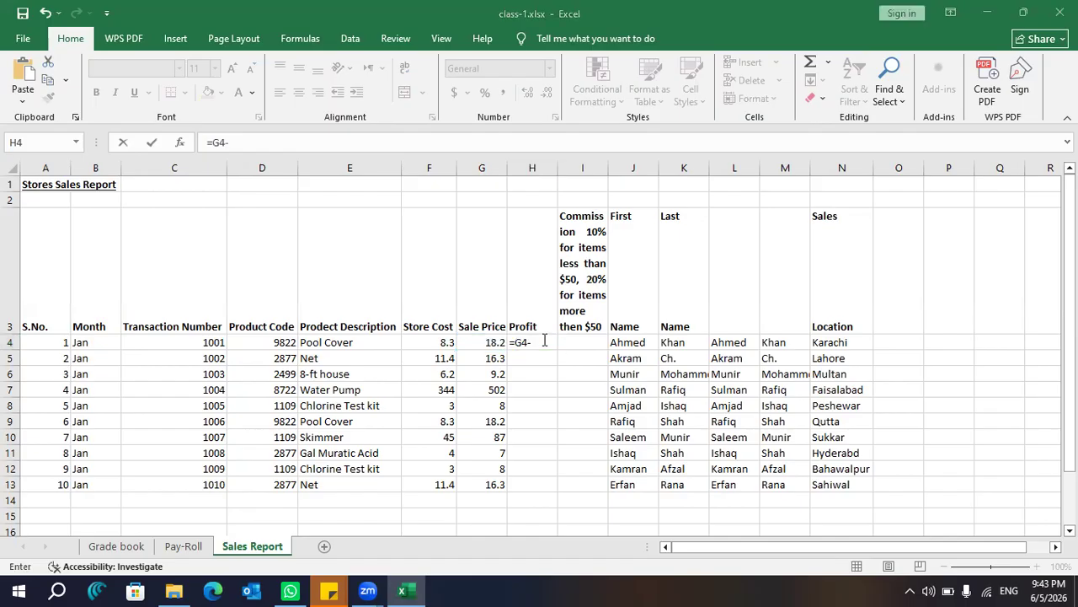
pyautogui.click(544, 340)
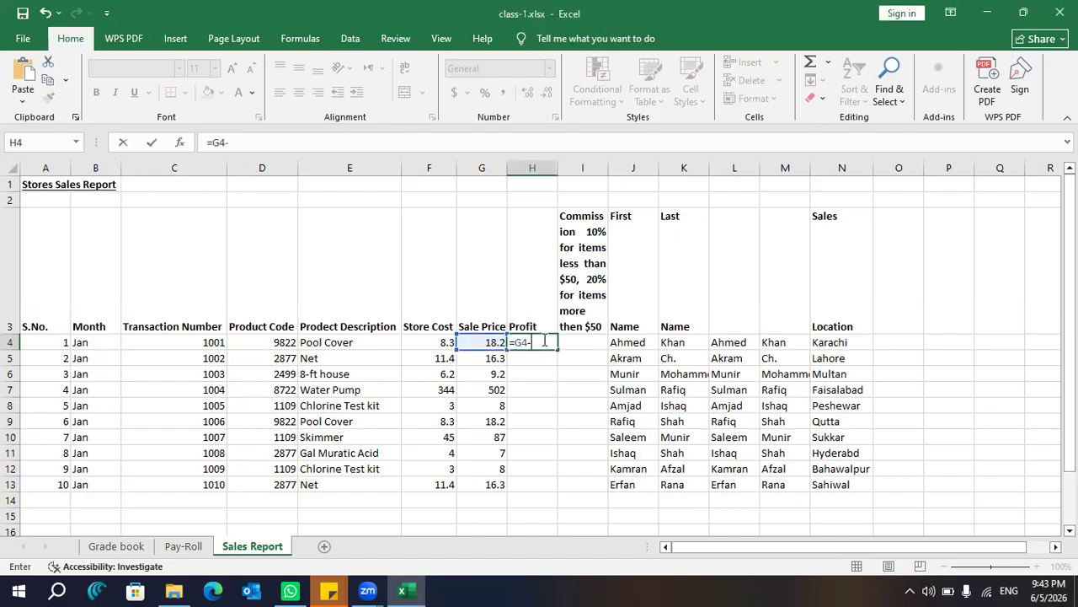
pyautogui.click(447, 342)
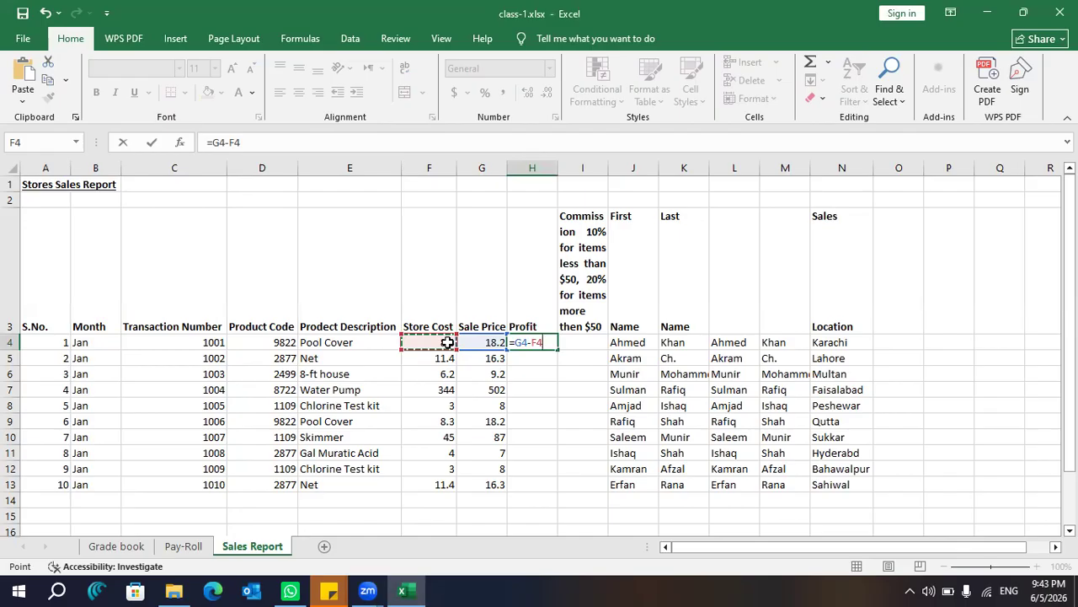
pyautogui.press('Return')
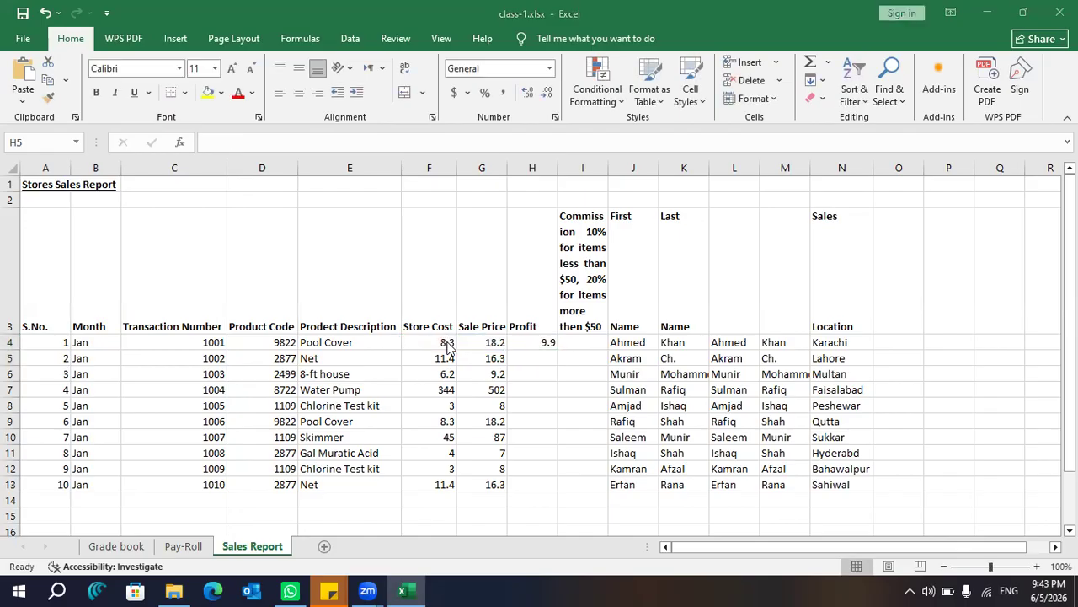
# Fill the profit formula from H4 down to H13 and apply the dollar Accounting format to those cells
pyautogui.click(548, 342)
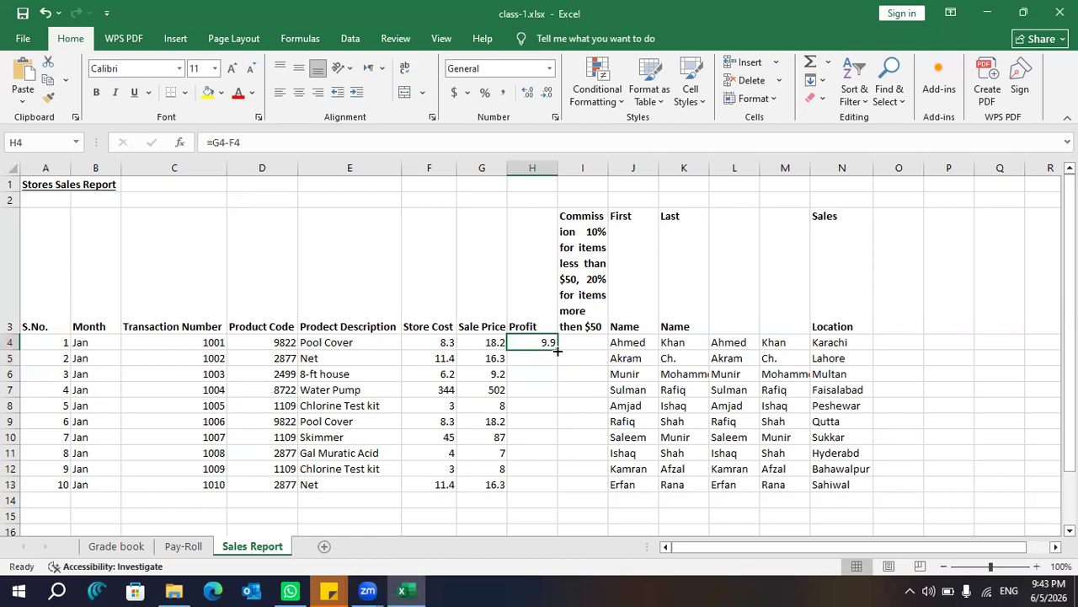
pyautogui.doubleClick(557, 349)
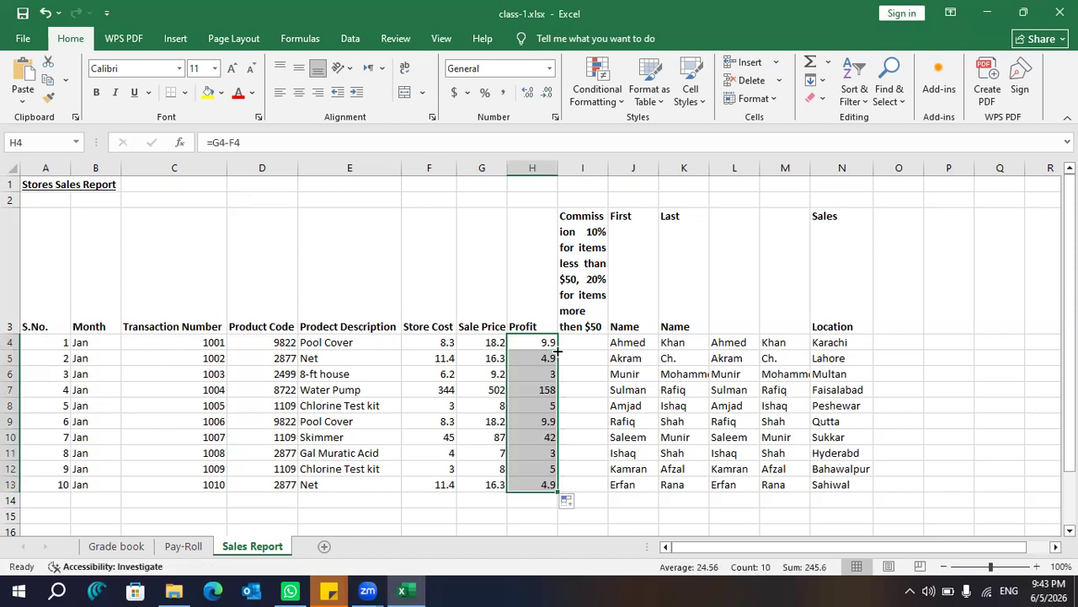
pyautogui.click(454, 93)
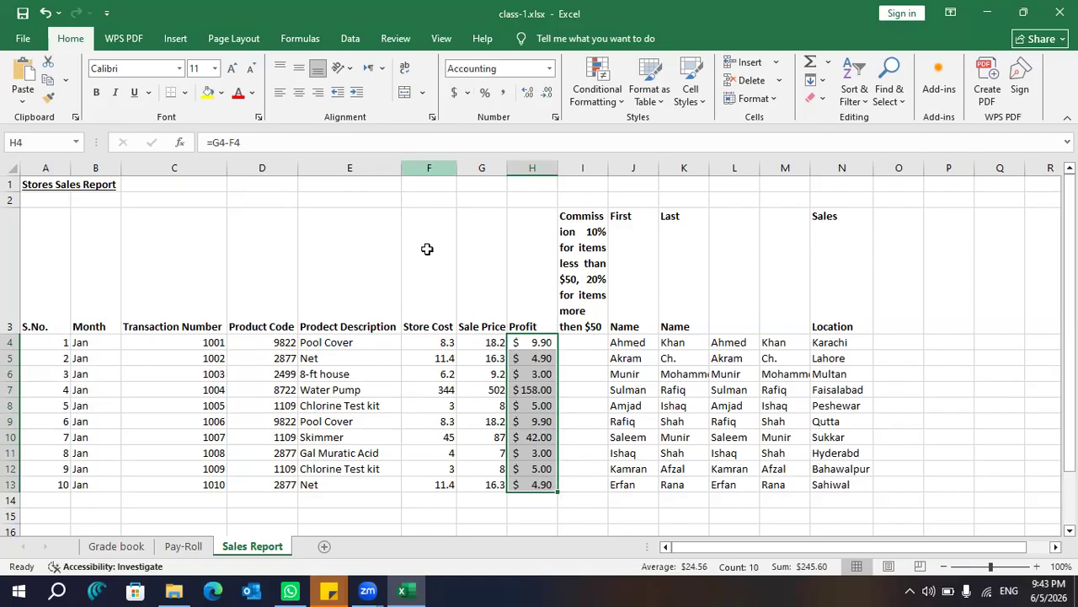
# Apply the dollar Accounting format to the Store Cost and Sale Price values in F4:G13
pyautogui.click(445, 341)
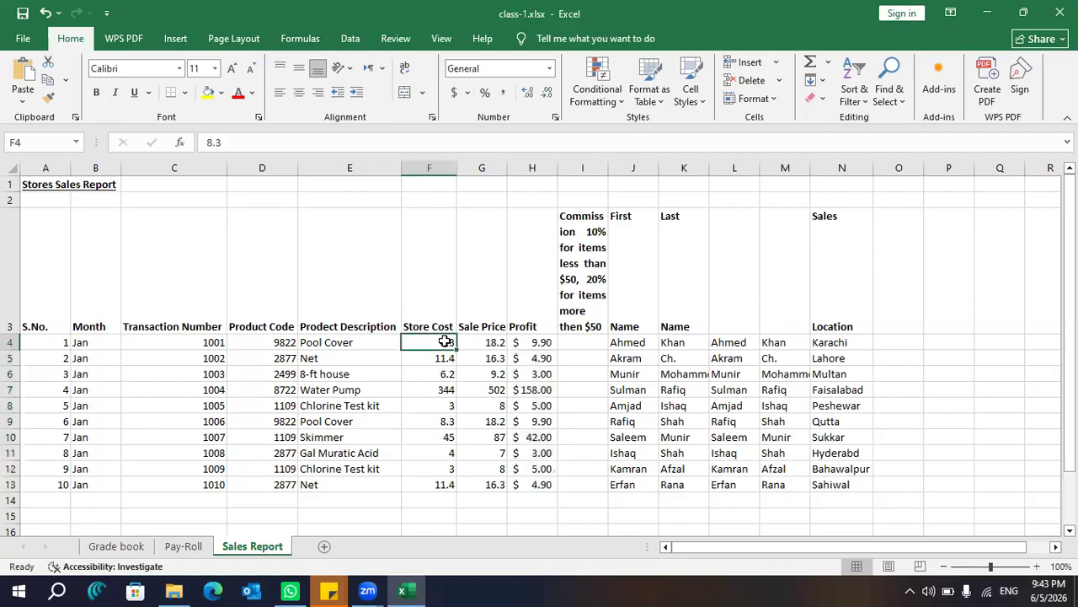
pyautogui.hotkey('shift', 'Right')
pyautogui.hotkey('shift', 'Right')
pyautogui.hotkey('shift', 'Left')
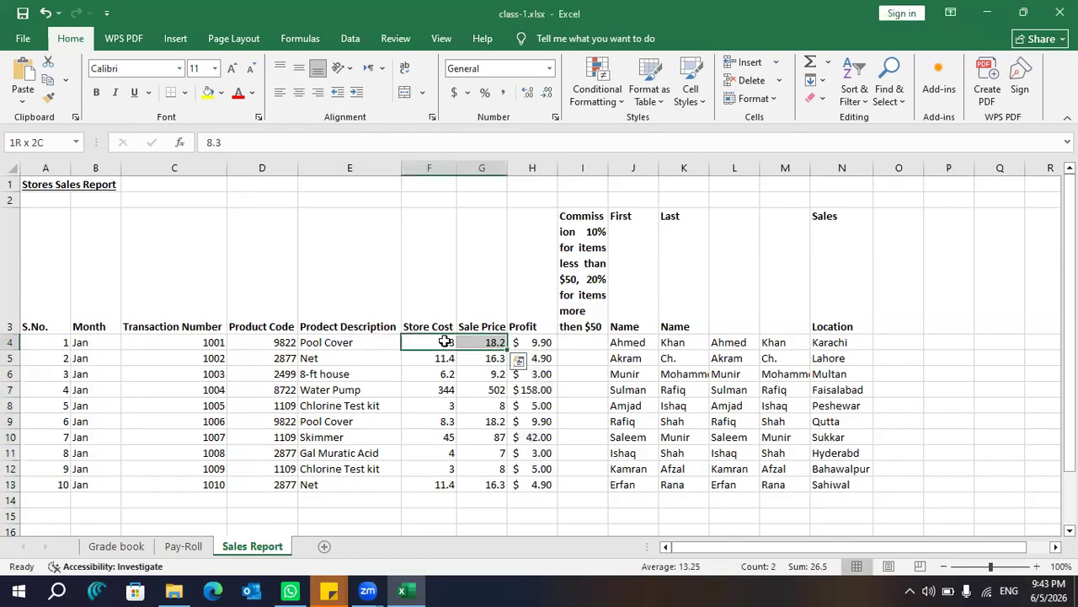
pyautogui.hotkey('shift', 'Down')
pyautogui.hotkey('shift', 'Down')
pyautogui.hotkey('shift', 'Down')
pyautogui.hotkey('shift', 'Down')
pyautogui.hotkey('shift', 'Down')
pyautogui.hotkey('shift', 'Down')
pyautogui.hotkey('shift', 'Down')
pyautogui.hotkey('shift', 'Down')
pyautogui.hotkey('shift', 'Down')
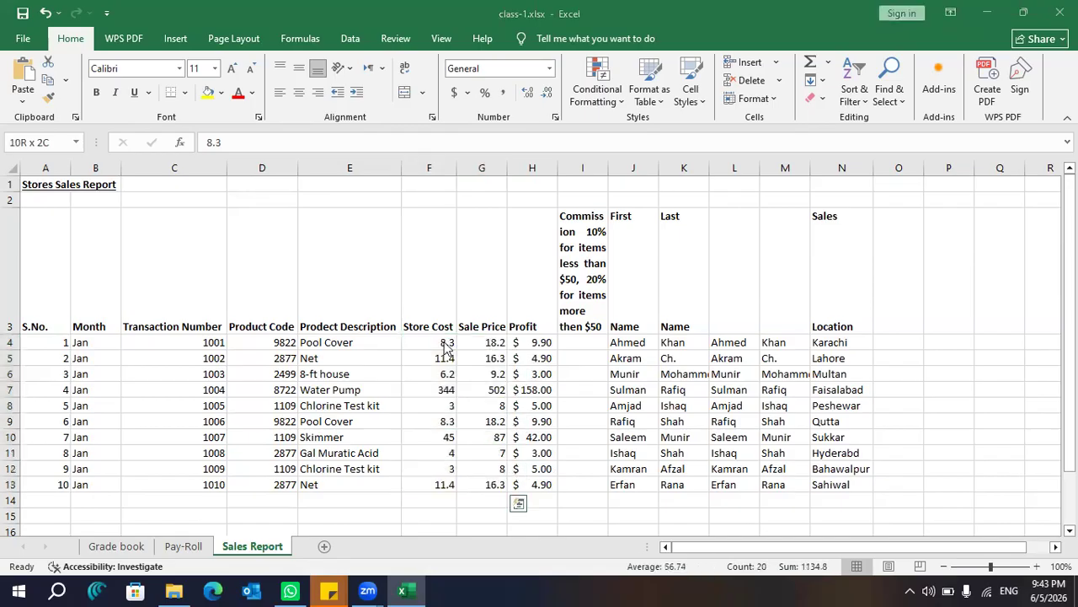
pyautogui.click(455, 93)
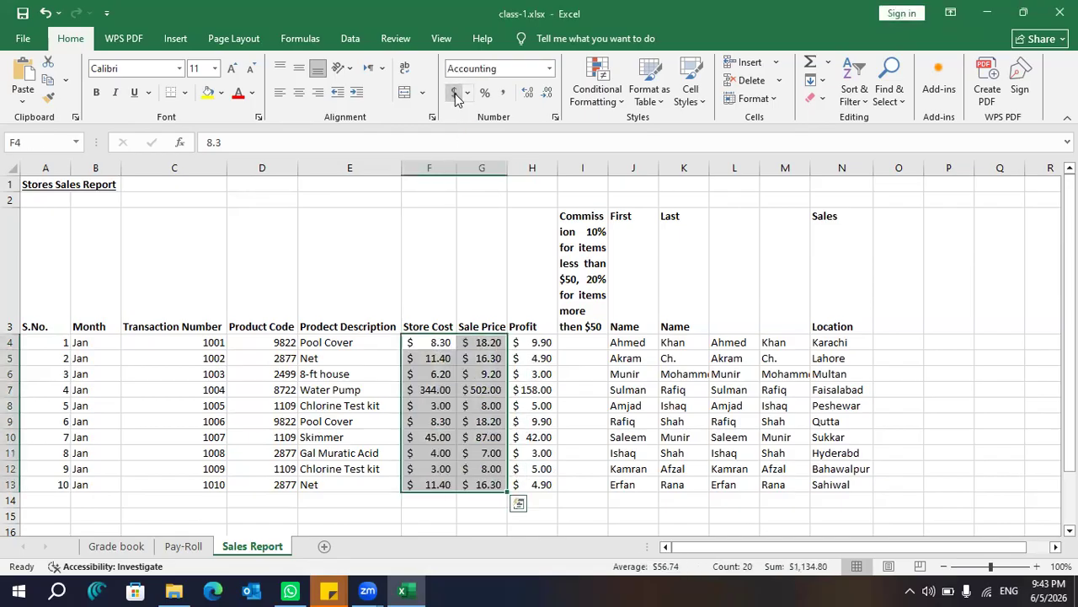
pyautogui.click(585, 345)
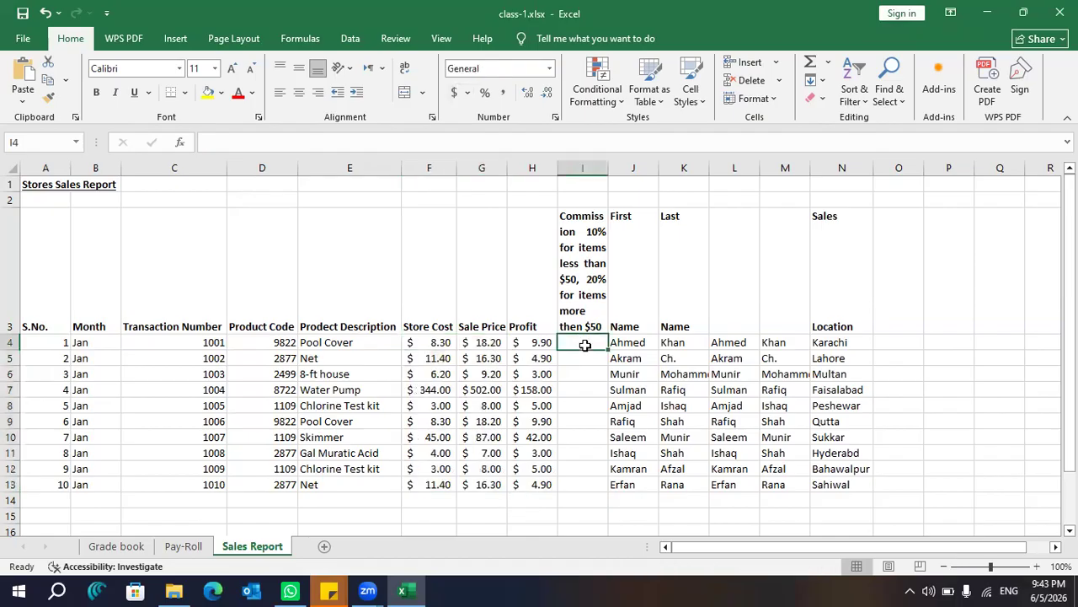
pyautogui.click(585, 345)
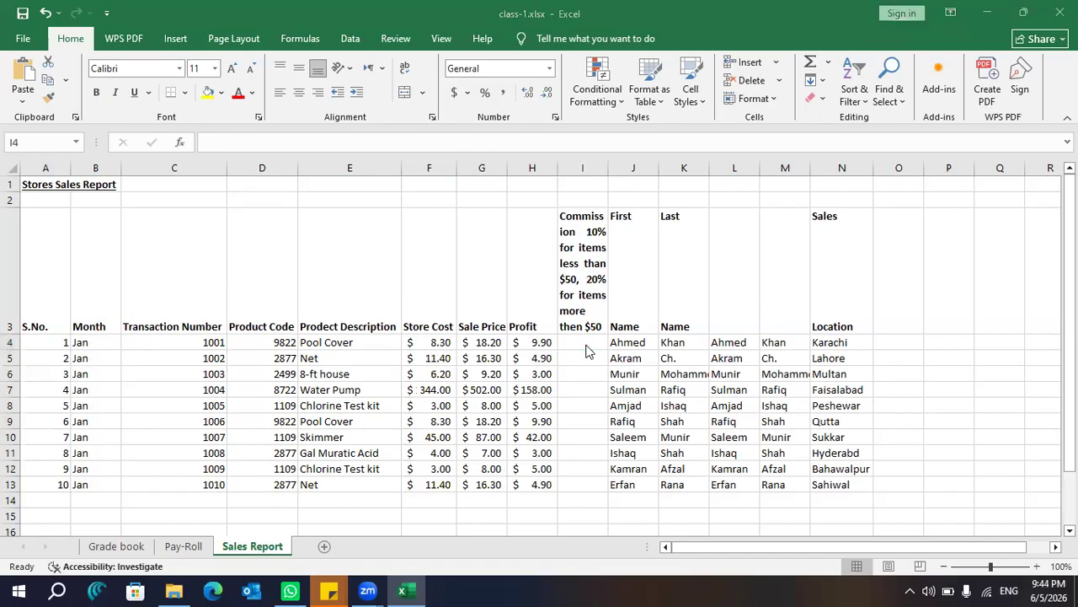
pyautogui.click(583, 345)
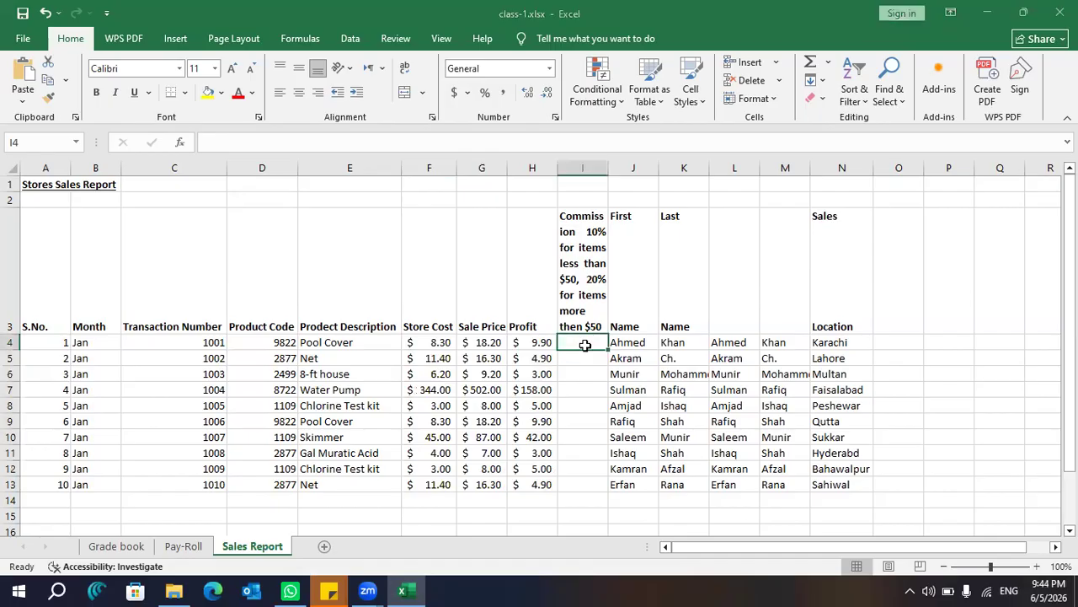
pyautogui.click(582, 261)
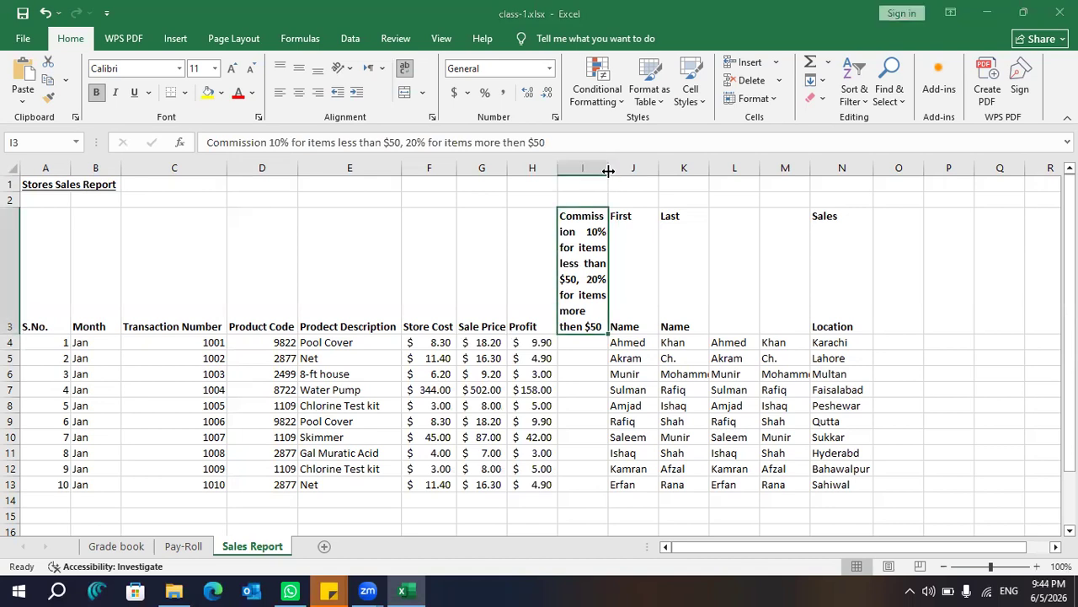
pyautogui.moveTo(608, 171); pyautogui.dragTo(608, 171)
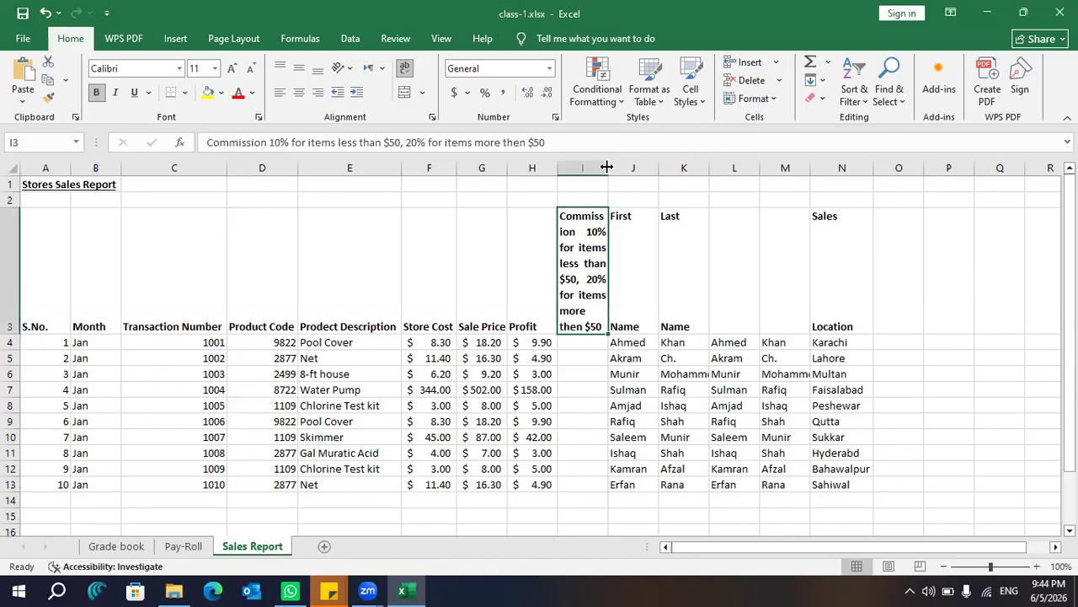
pyautogui.moveTo(607, 167); pyautogui.dragTo(607, 166)
# Try to calculate the first commission in cell I4 with the formula =IF(H4>50,H4:H42)
pyautogui.click(588, 339)
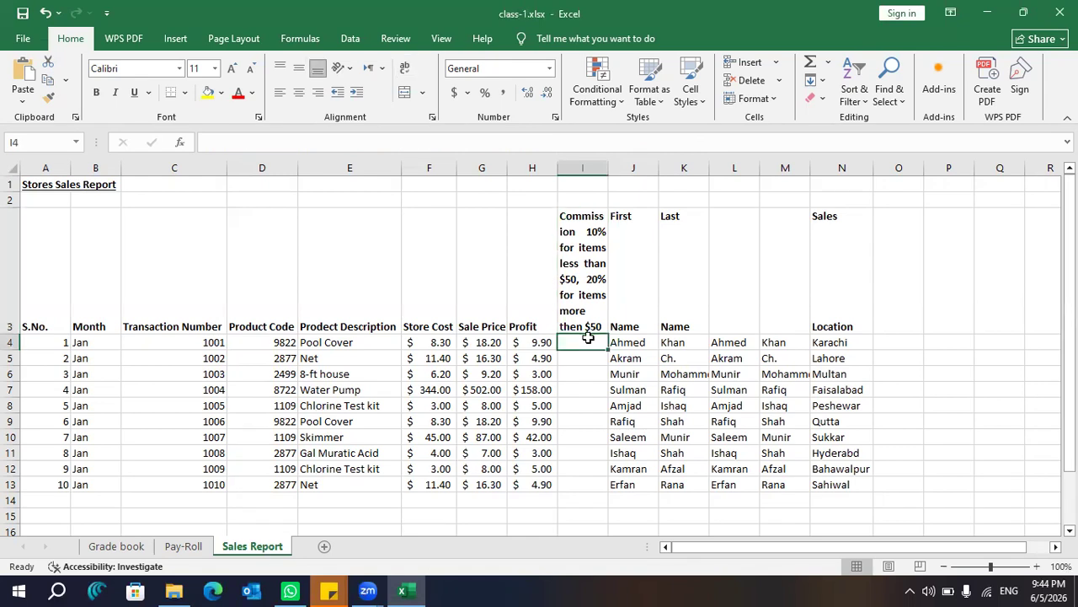
pyautogui.write('=')
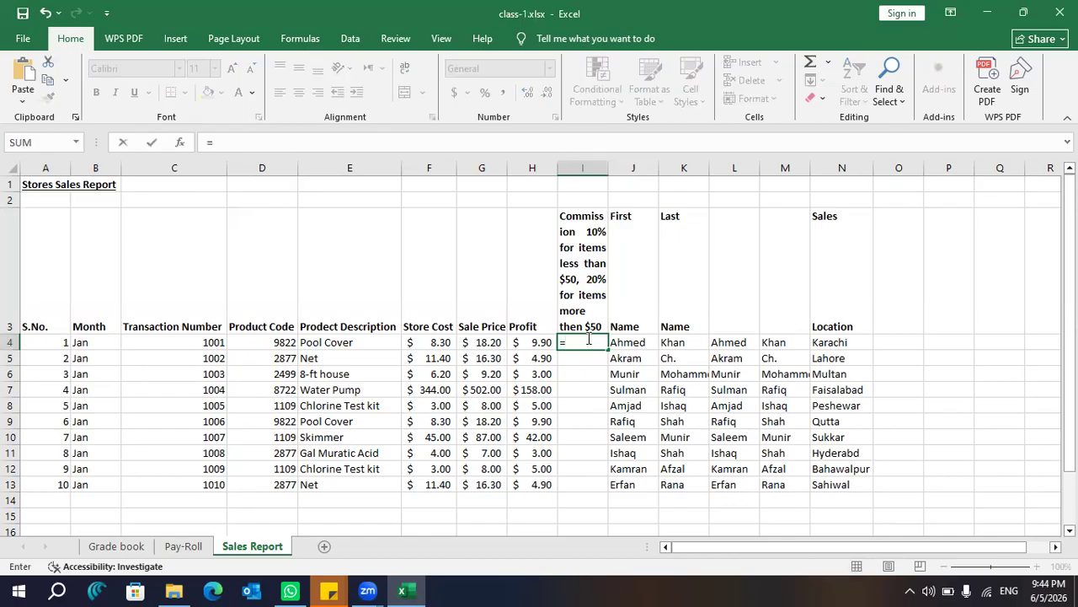
pyautogui.write('if')
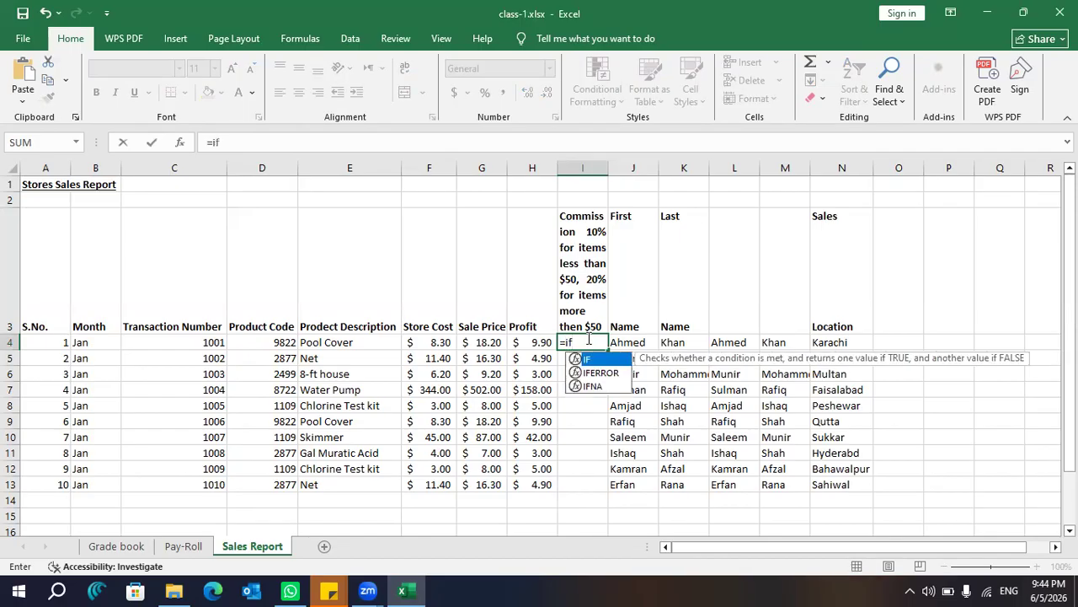
pyautogui.write('(')
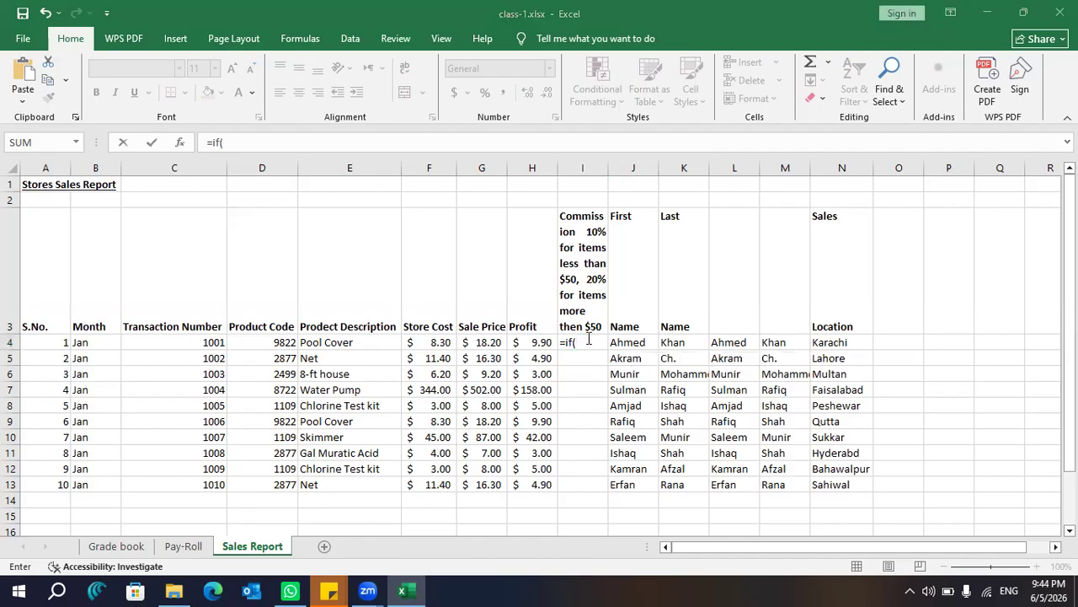
pyautogui.press('Left')
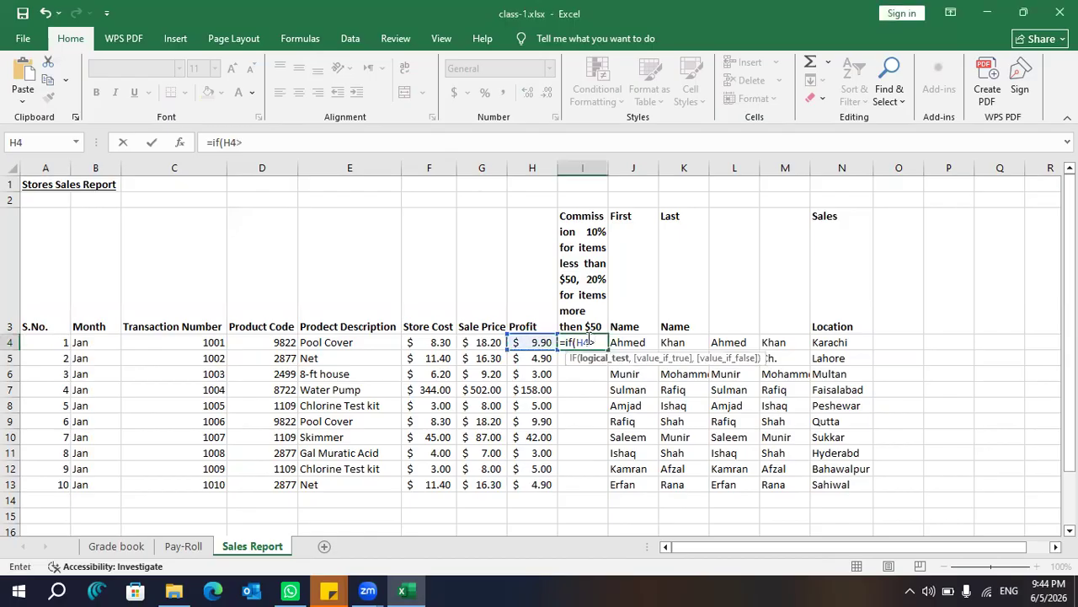
pyautogui.write('>50')
pyautogui.write(',')
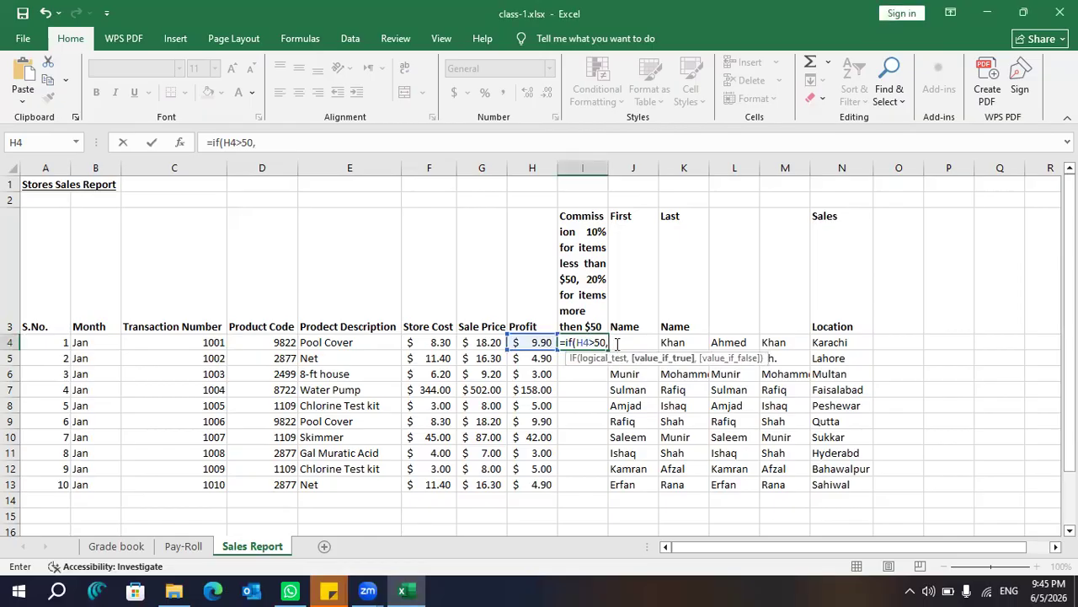
pyautogui.click(537, 339)
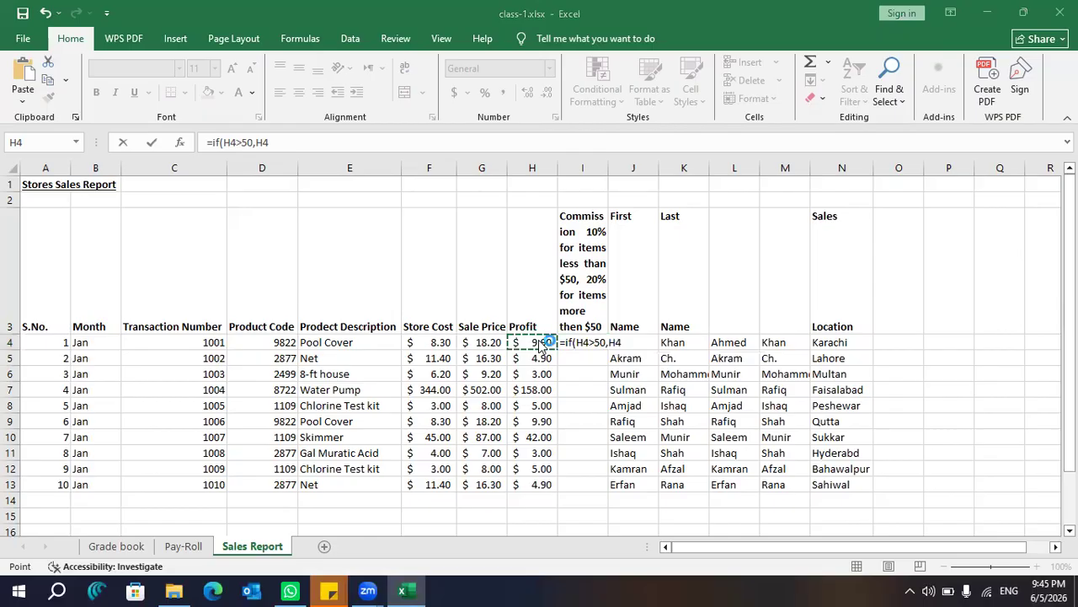
pyautogui.press('F8')
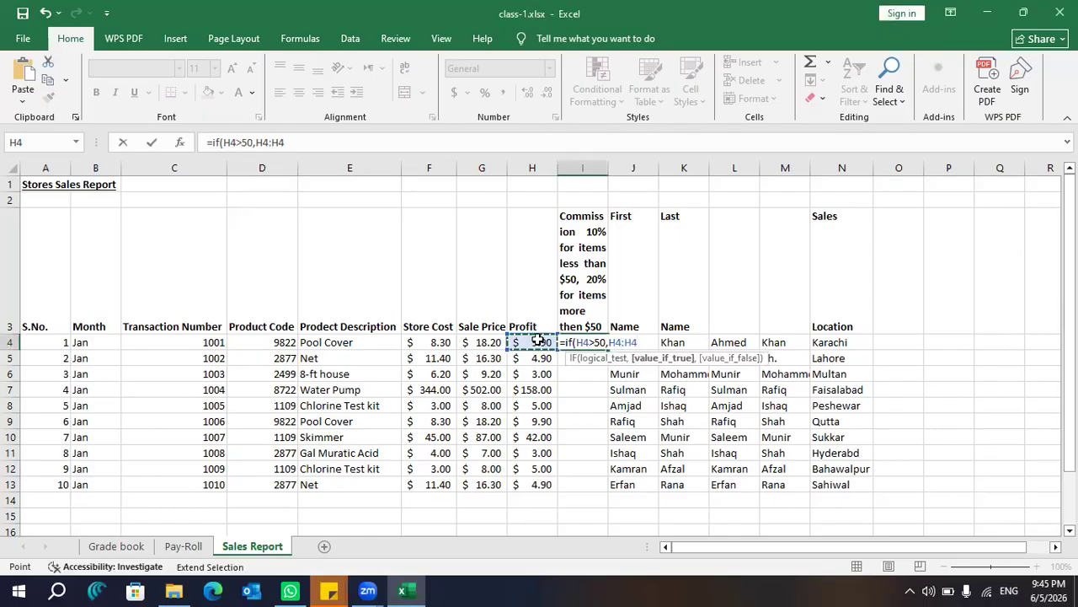
pyautogui.write('2')
pyautogui.click(538, 340)
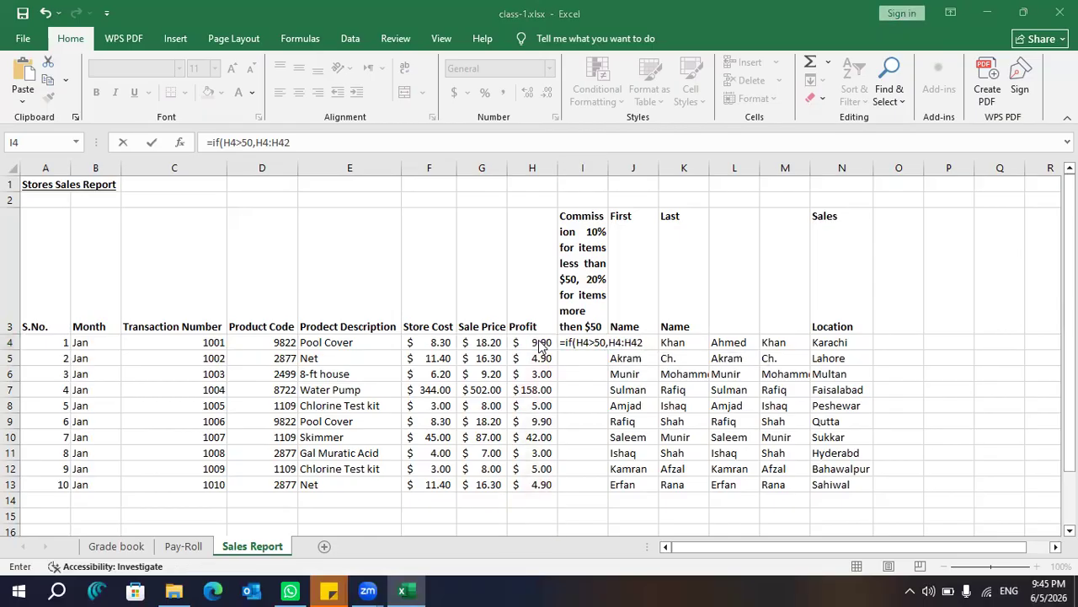
pyautogui.press('Return')
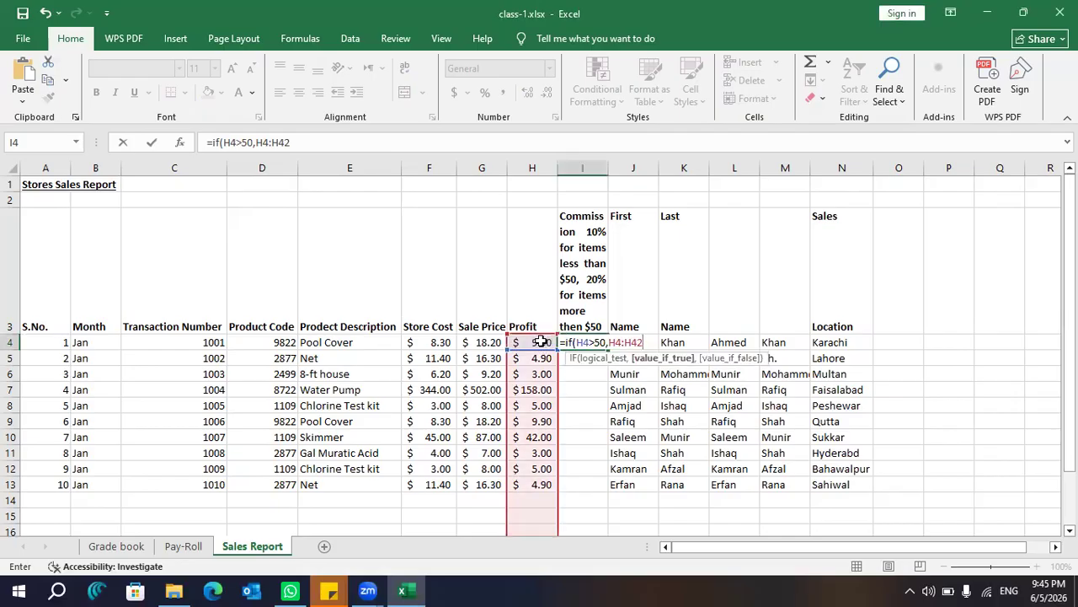
pyautogui.click(539, 340)
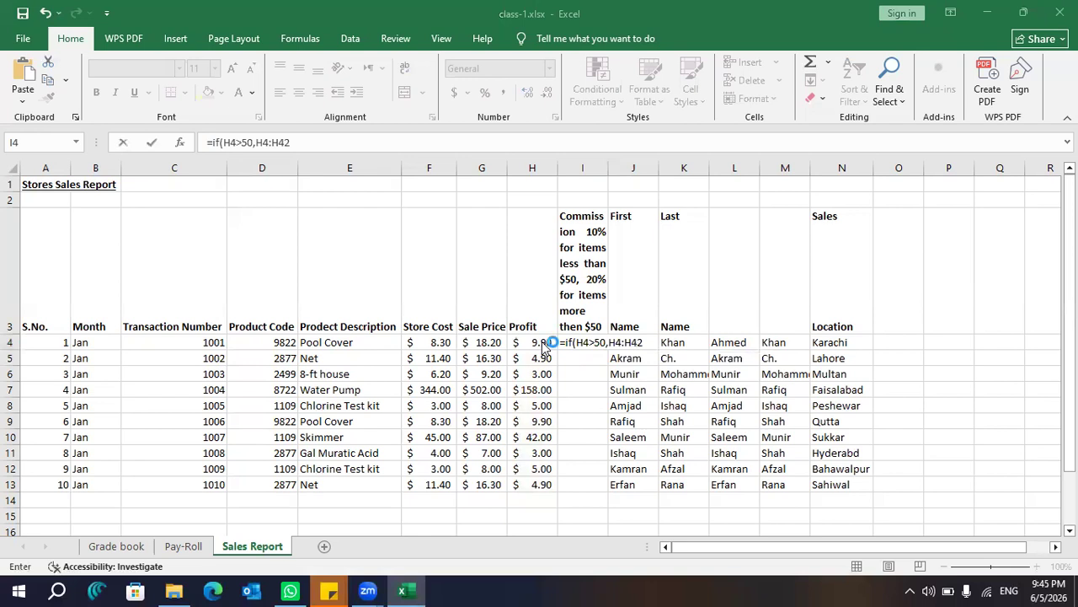
pyautogui.press('Return')
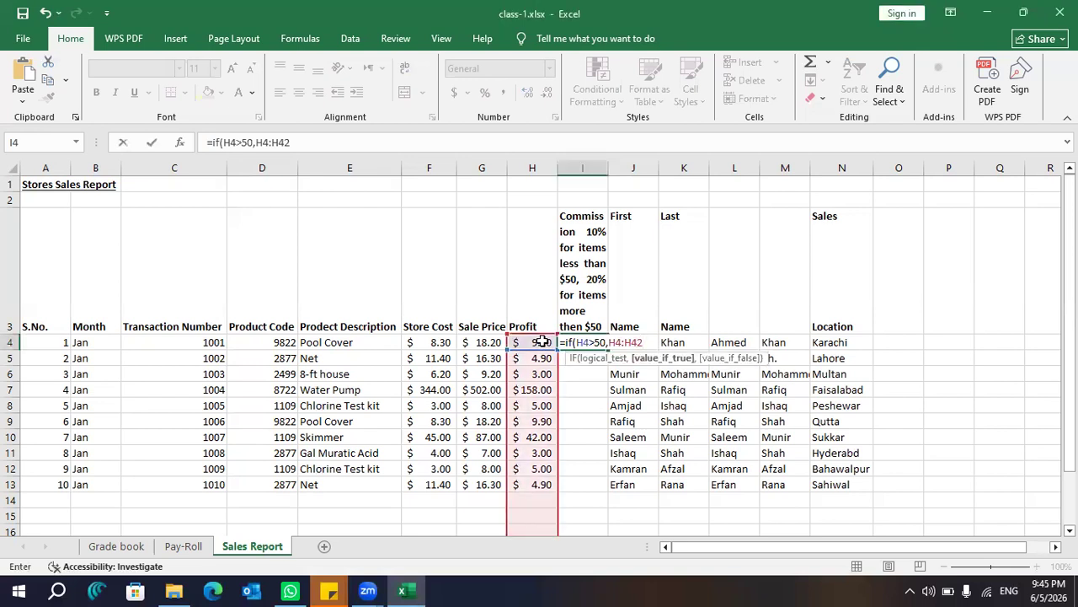
pyautogui.click(539, 340)
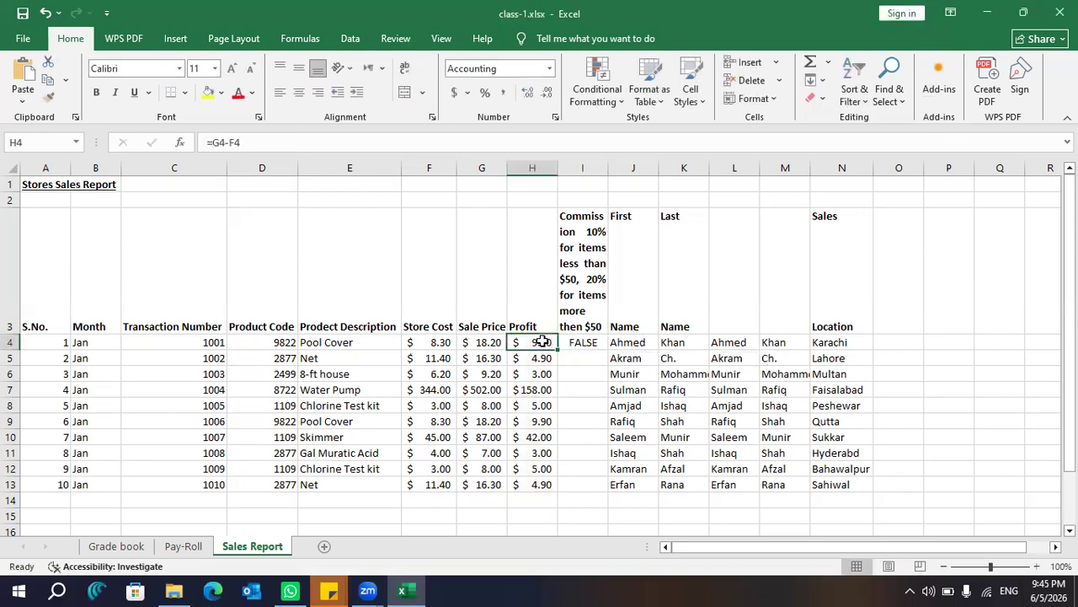
# Try to calculate the first commission by replacing the contents of cell I4 with the formula =IF(H4>50,H4*2,H4<50)
pyautogui.click(592, 341)
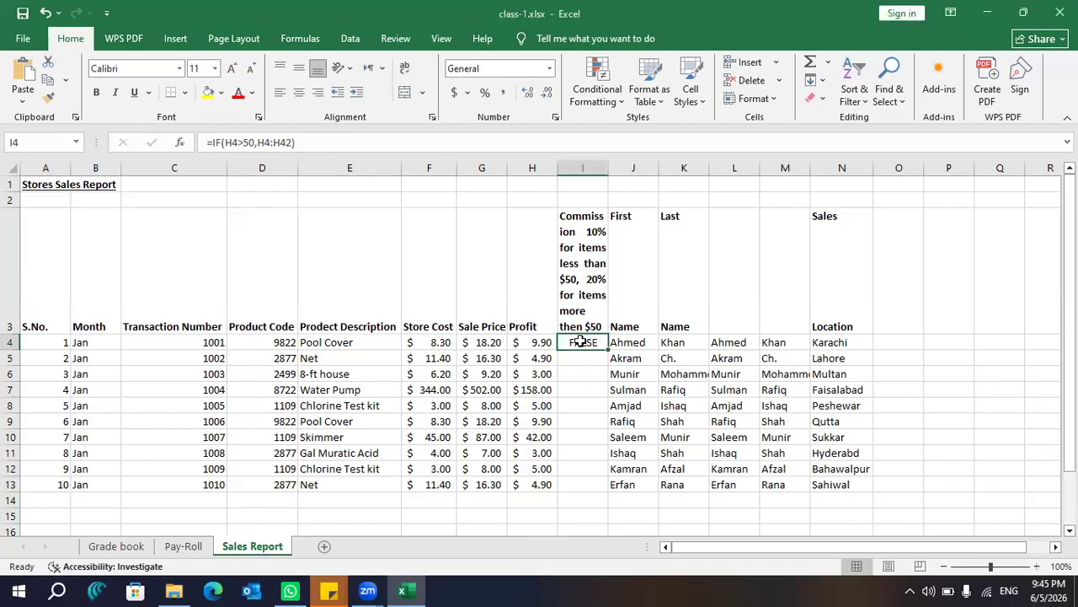
pyautogui.press('Delete')
pyautogui.write('=')
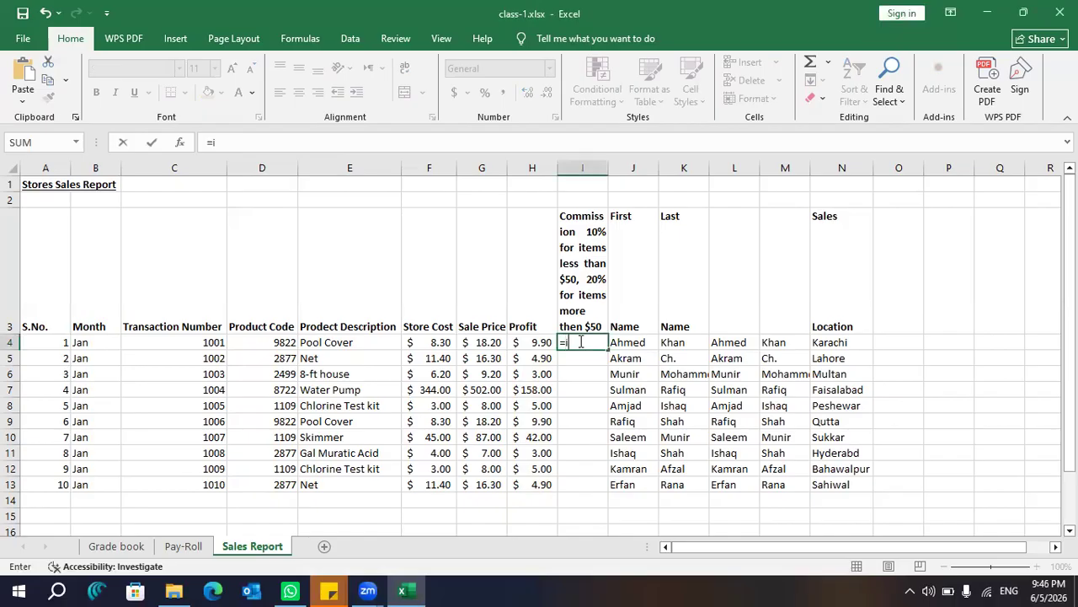
pyautogui.write('if(')
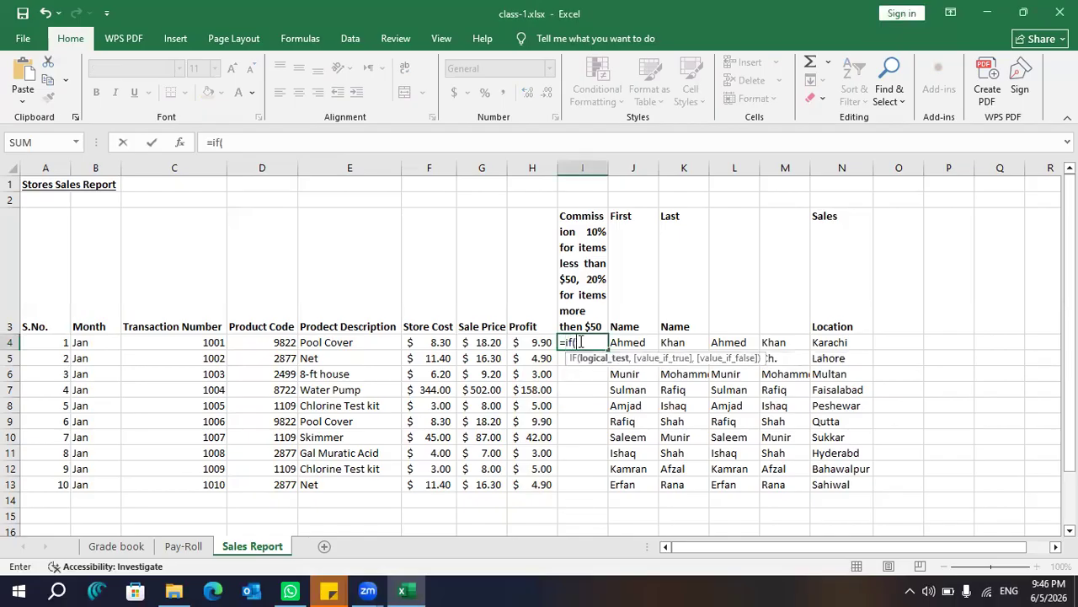
pyautogui.press('Left')
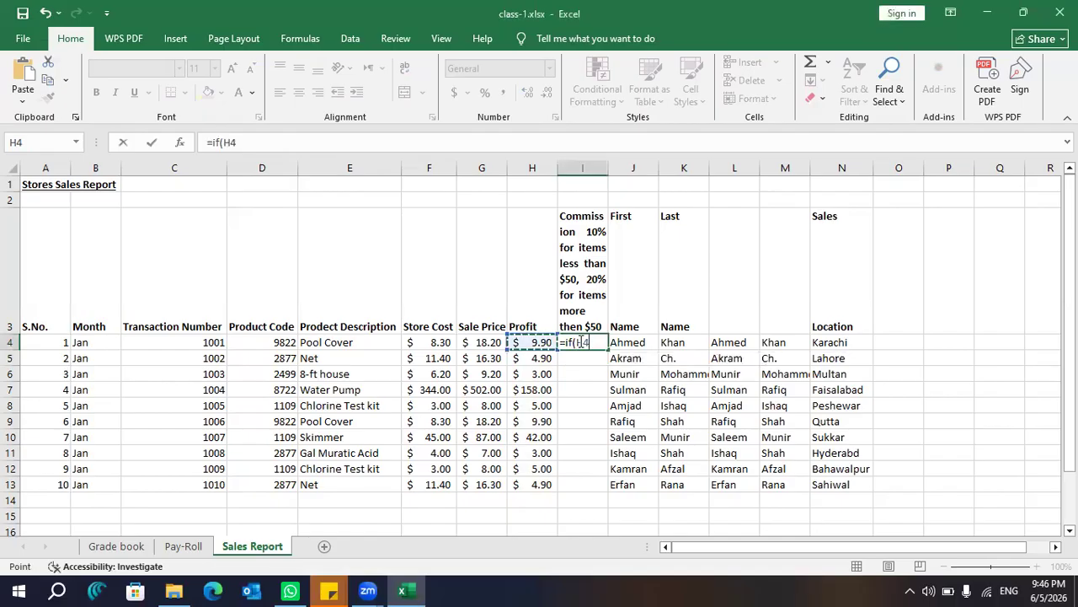
pyautogui.write('>50')
pyautogui.write(',')
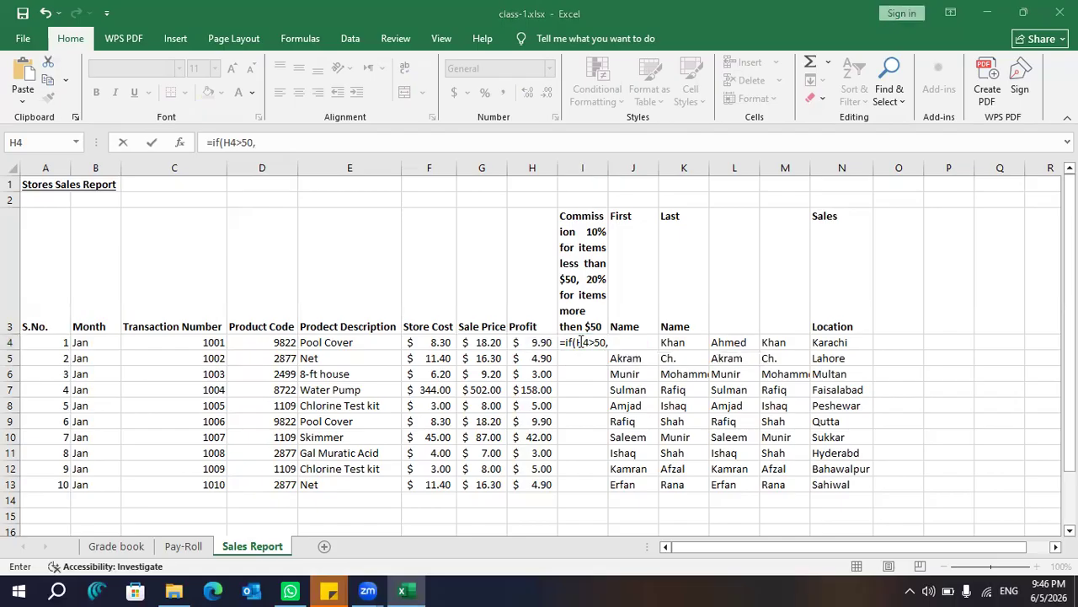
pyautogui.press('Left')
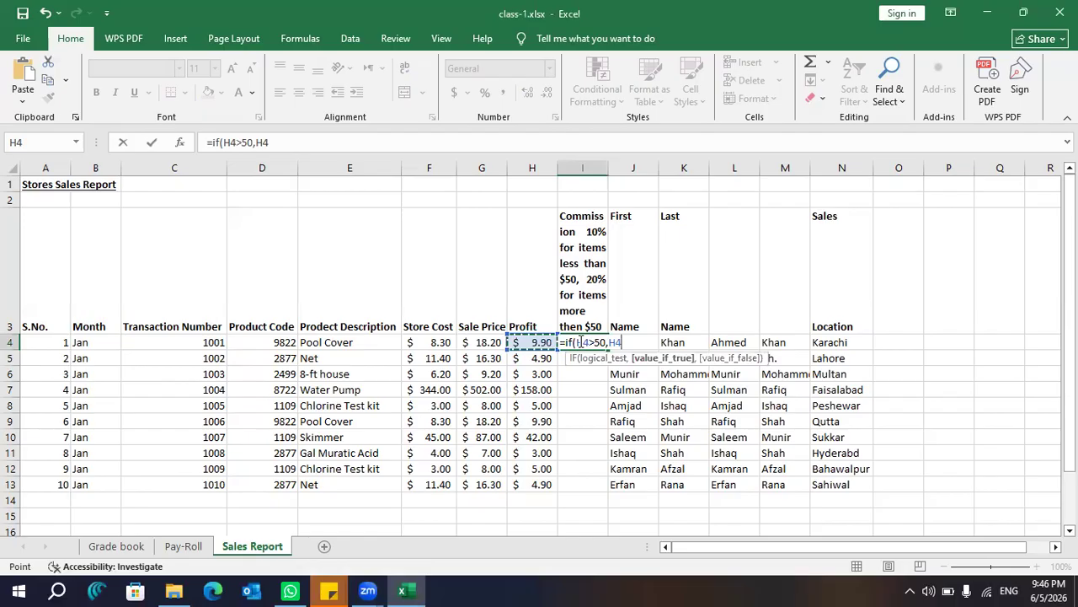
pyautogui.write('*')
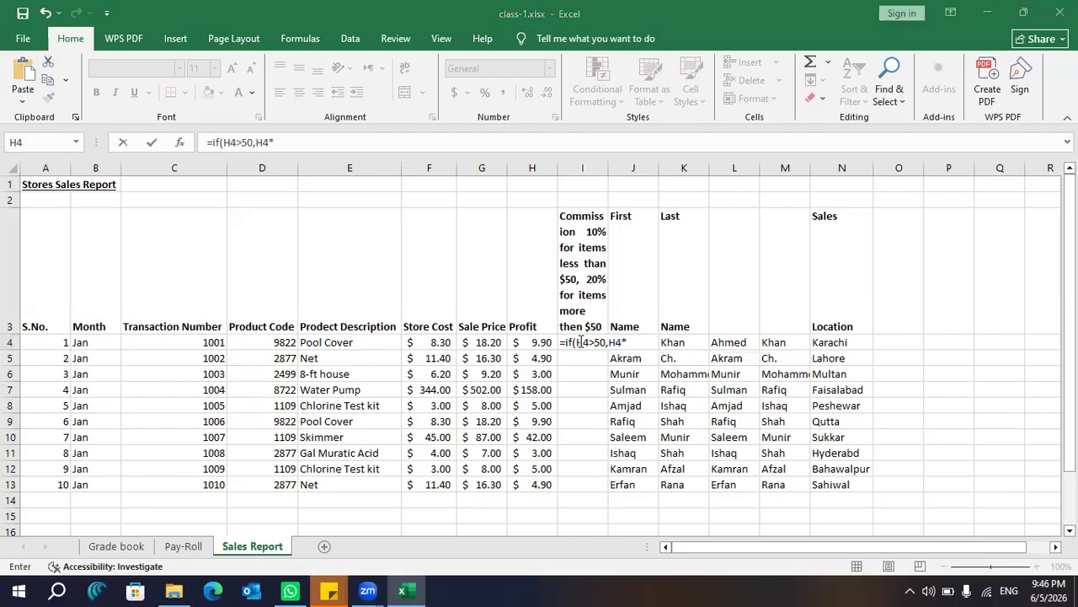
pyautogui.write('2')
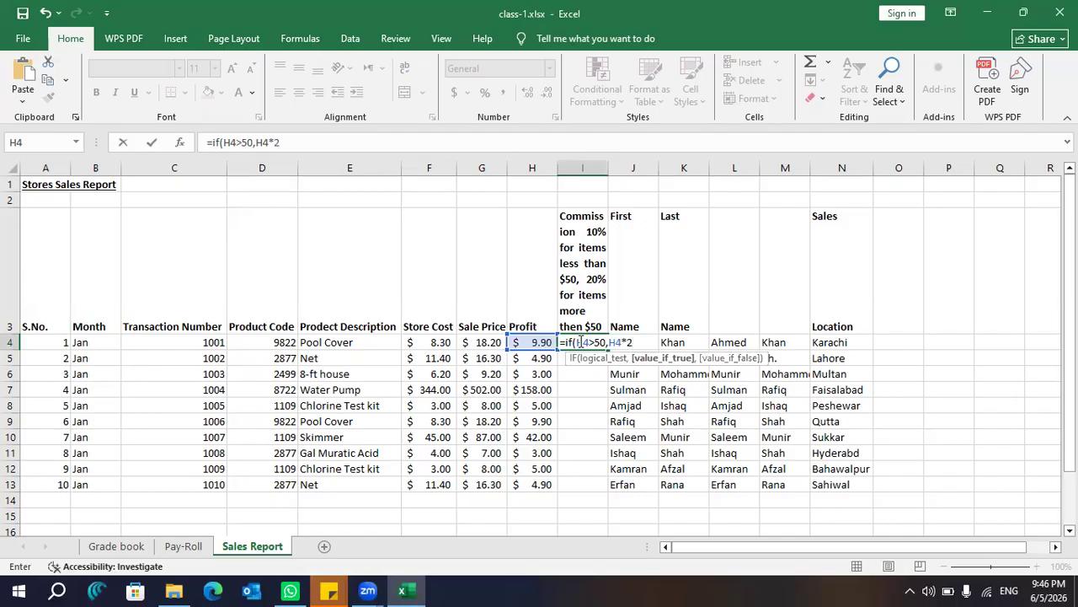
pyautogui.write(',')
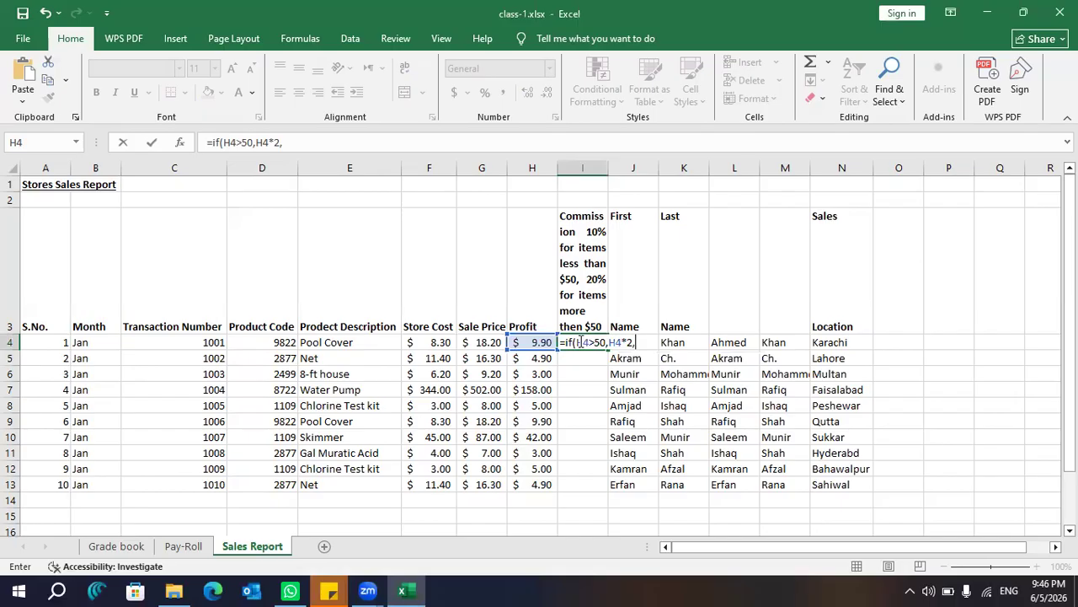
pyautogui.press('Left')
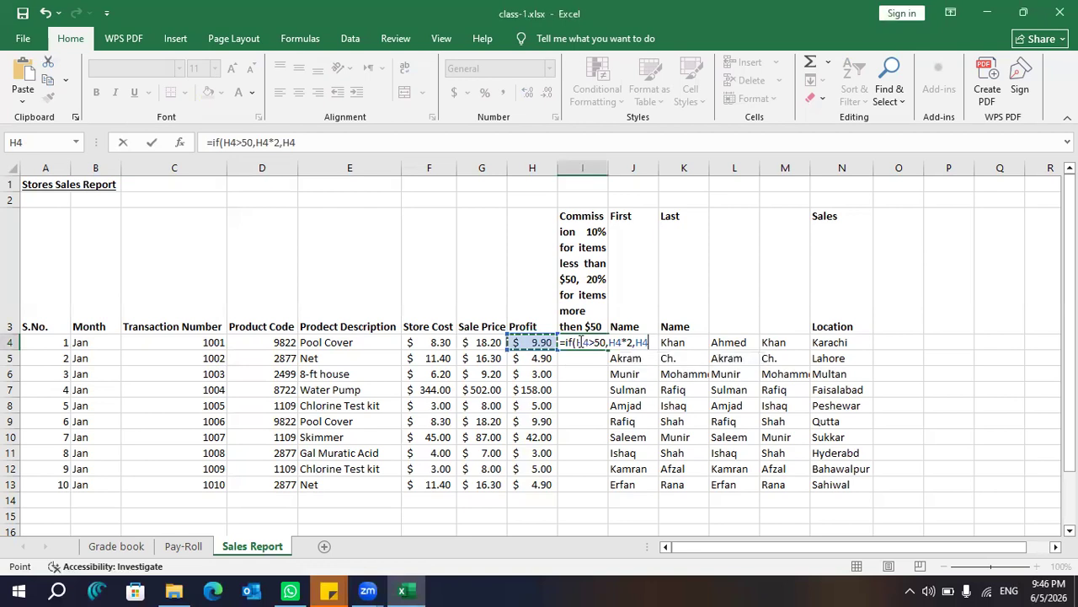
pyautogui.write('<')
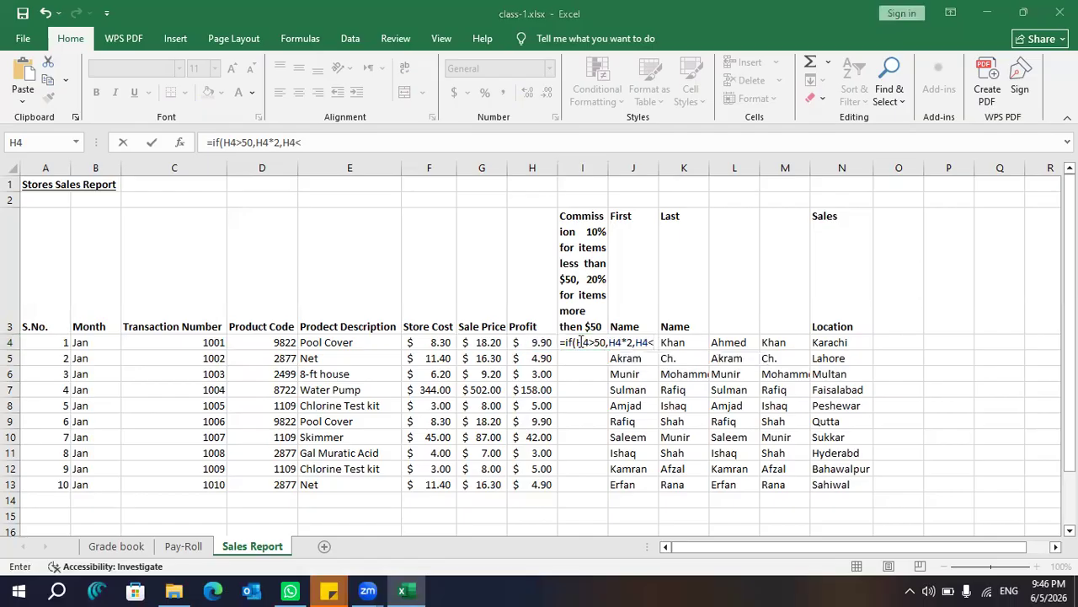
pyautogui.click(581, 342)
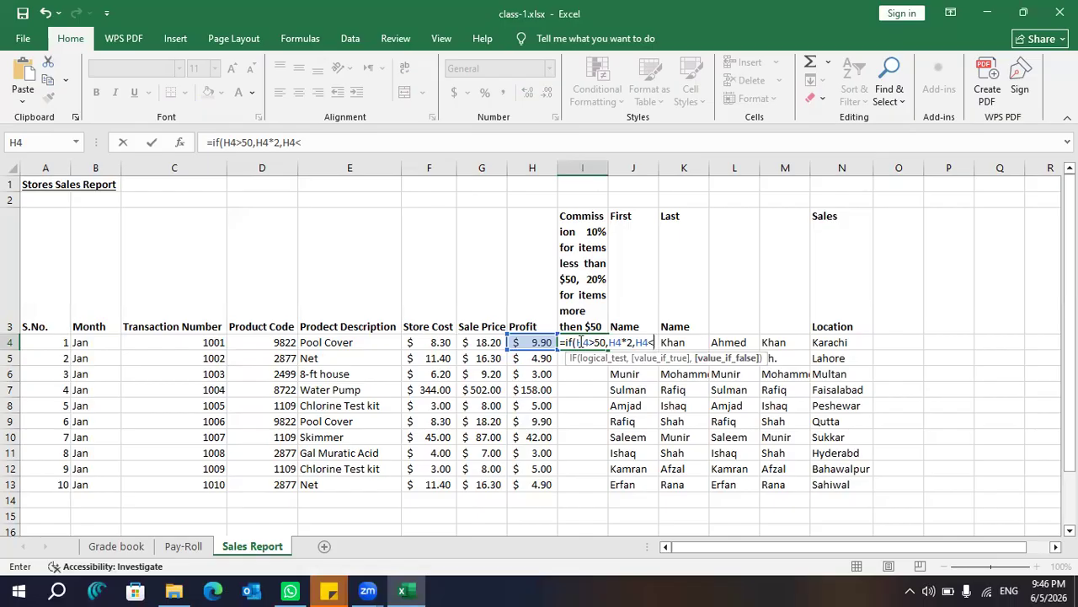
pyautogui.click(580, 342)
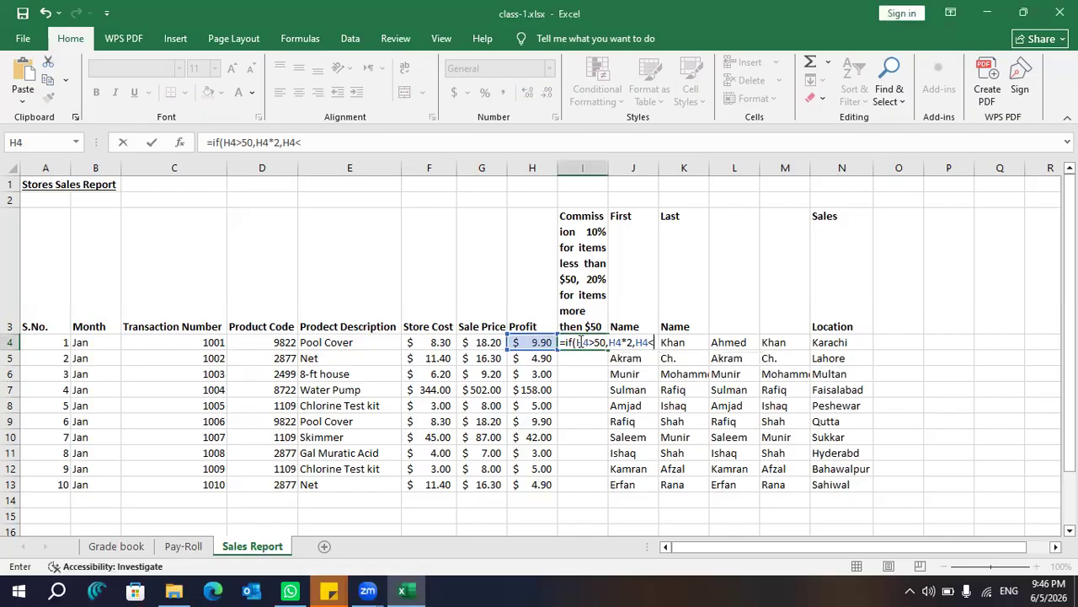
pyautogui.write('50')
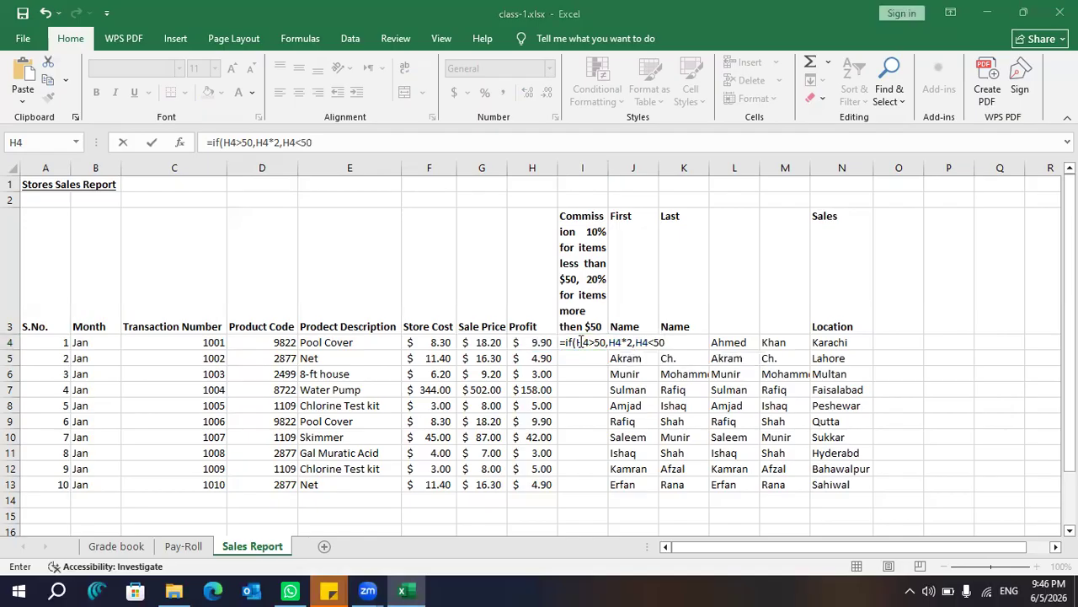
pyautogui.click(580, 342)
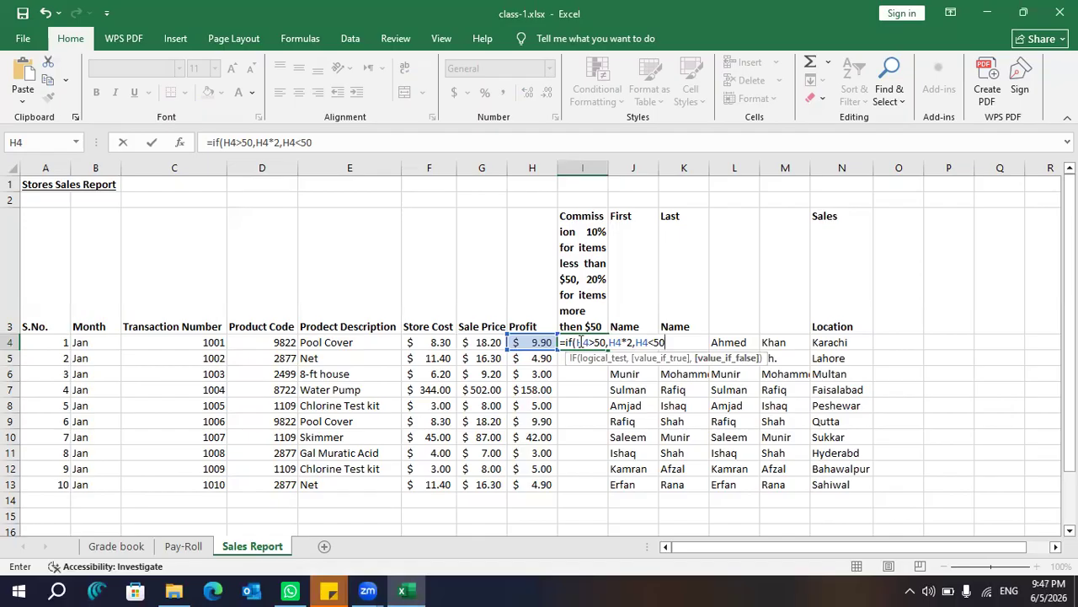
pyautogui.press('Left')
pyautogui.press('Left')
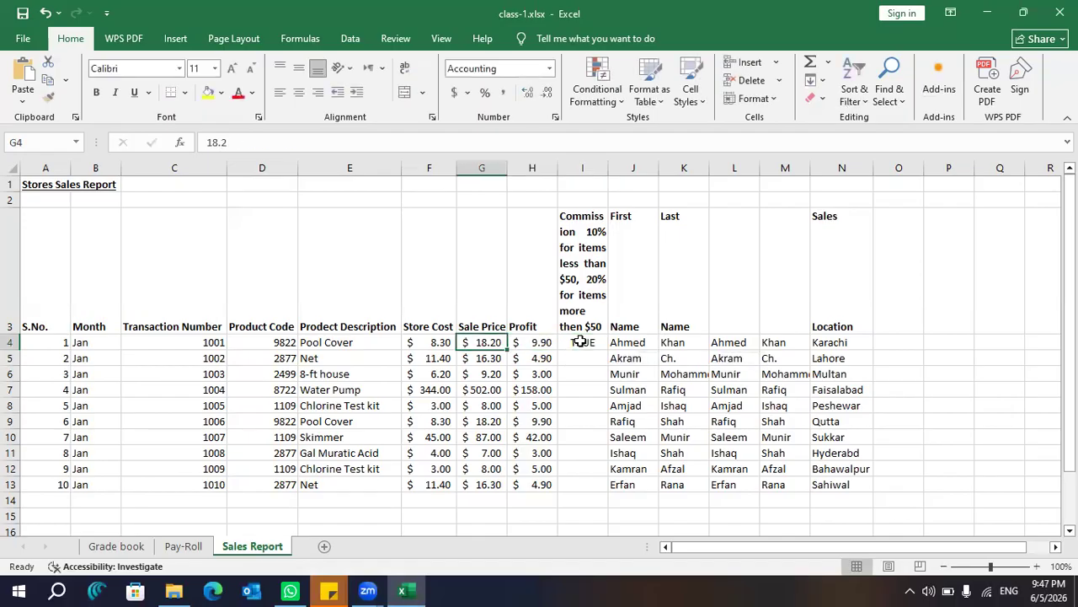
pyautogui.press('Down')
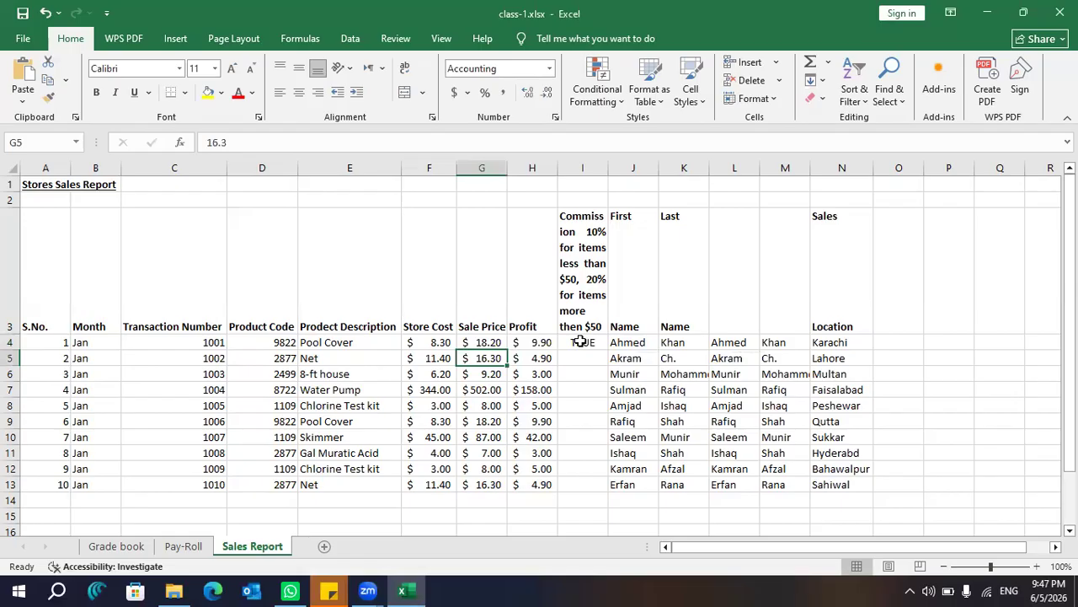
pyautogui.click(547, 340)
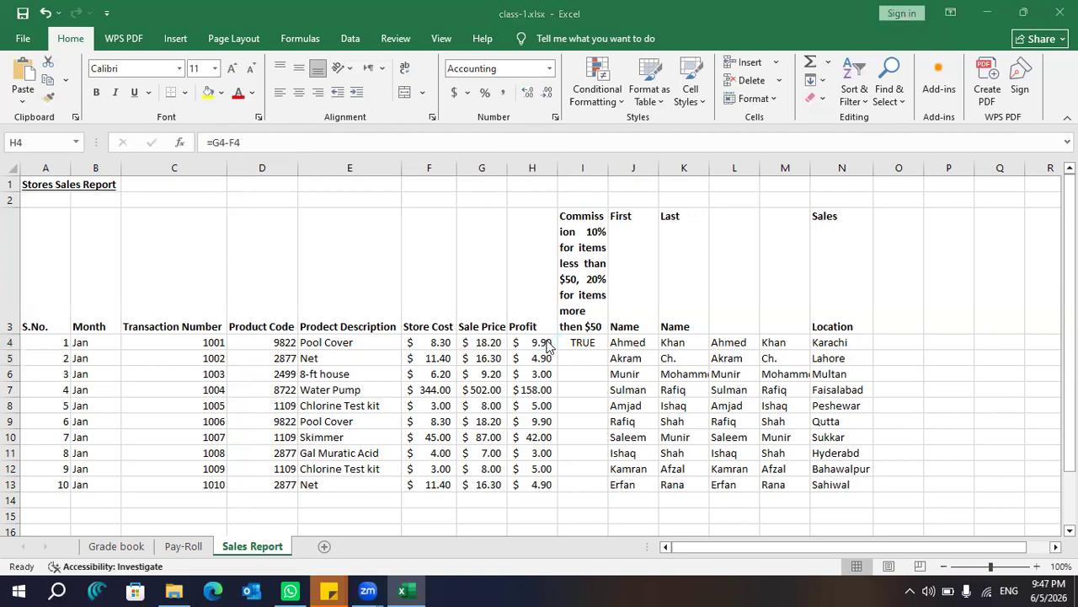
pyautogui.click(547, 340)
pyautogui.click(547, 341)
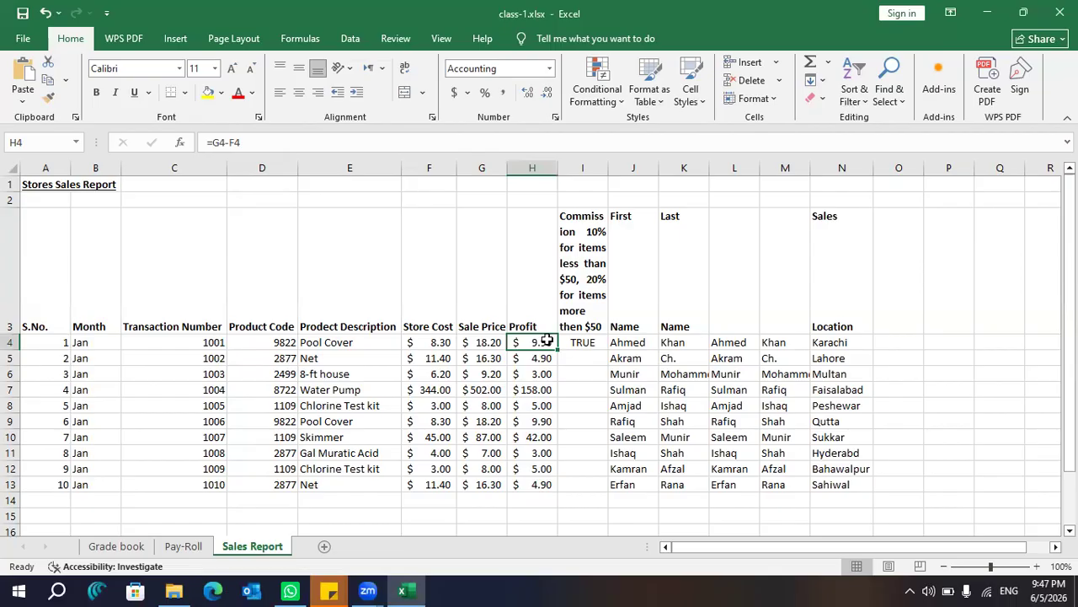
pyautogui.click(547, 341)
# Replace the commission formula in cell I4 with =IF(G4>50,H4:H42) so that it tests the sale price against 50
pyautogui.click(587, 342)
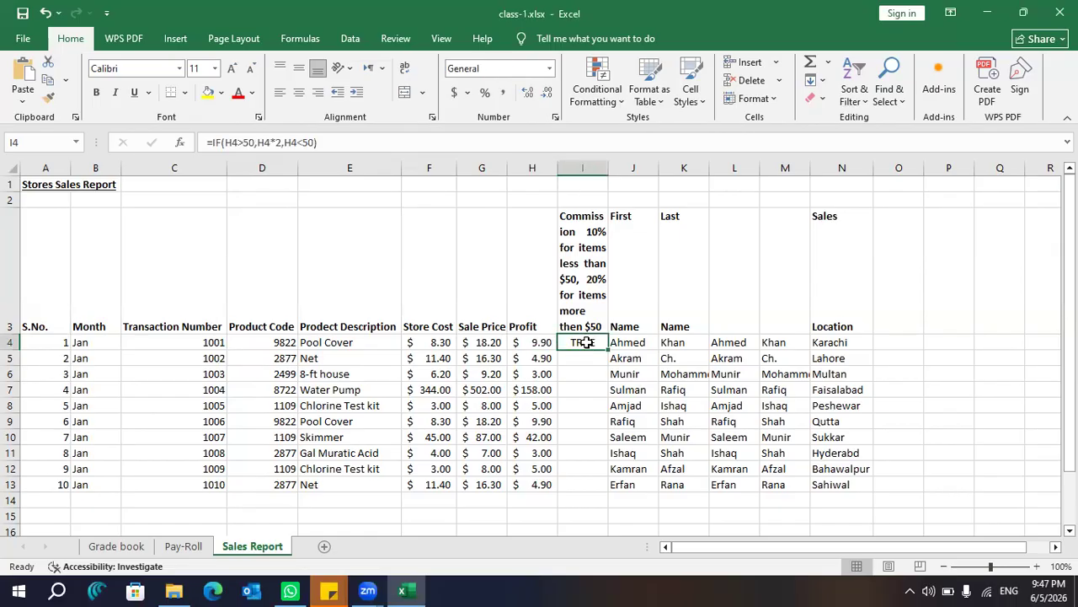
pyautogui.write('=')
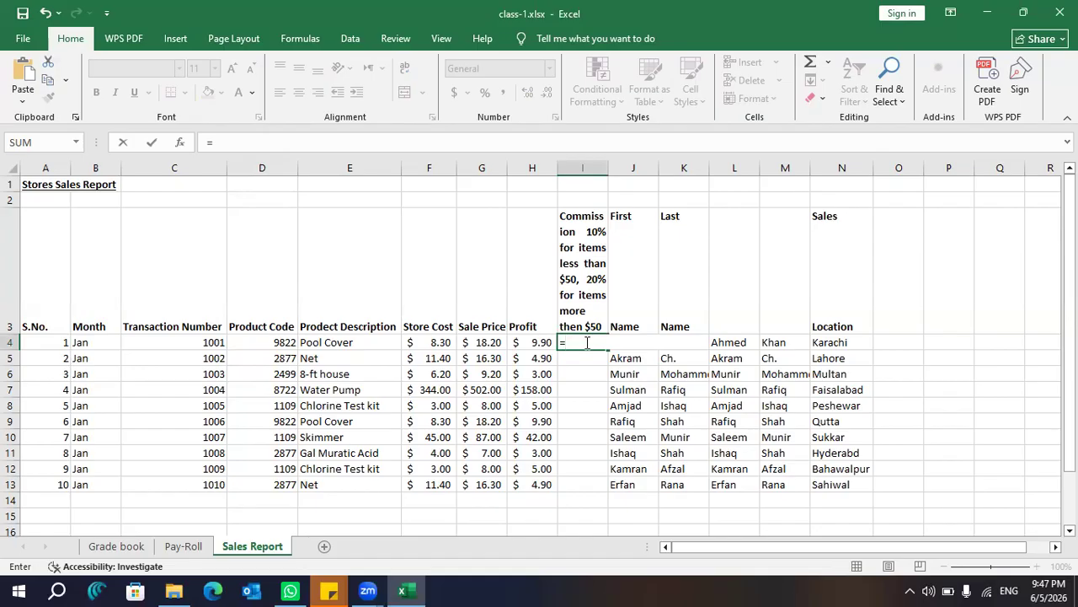
pyautogui.write('(')
pyautogui.press('BackSpace')
pyautogui.write('if')
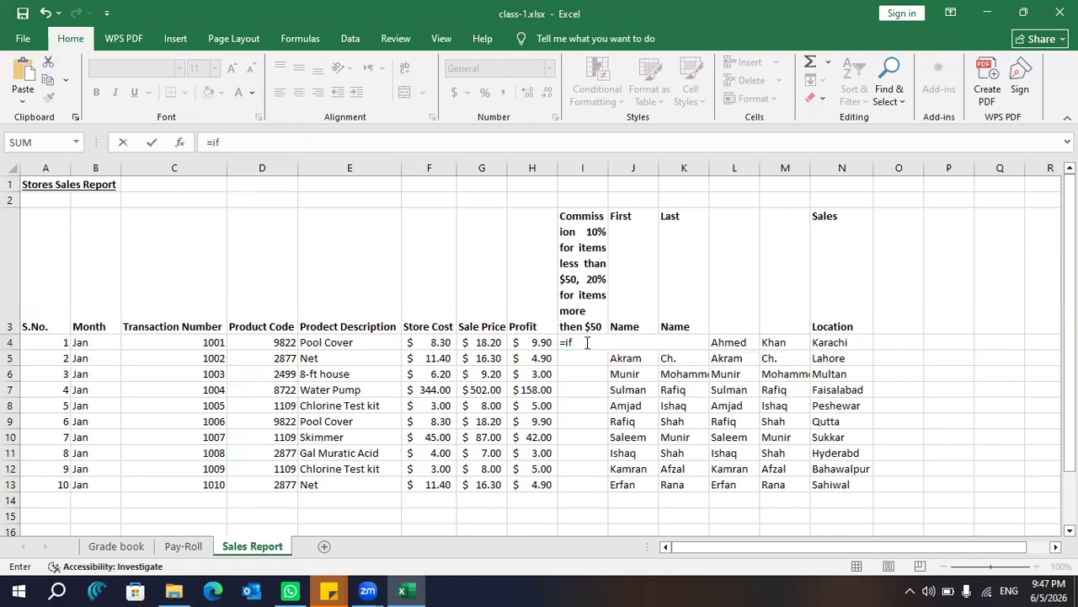
pyautogui.write('(')
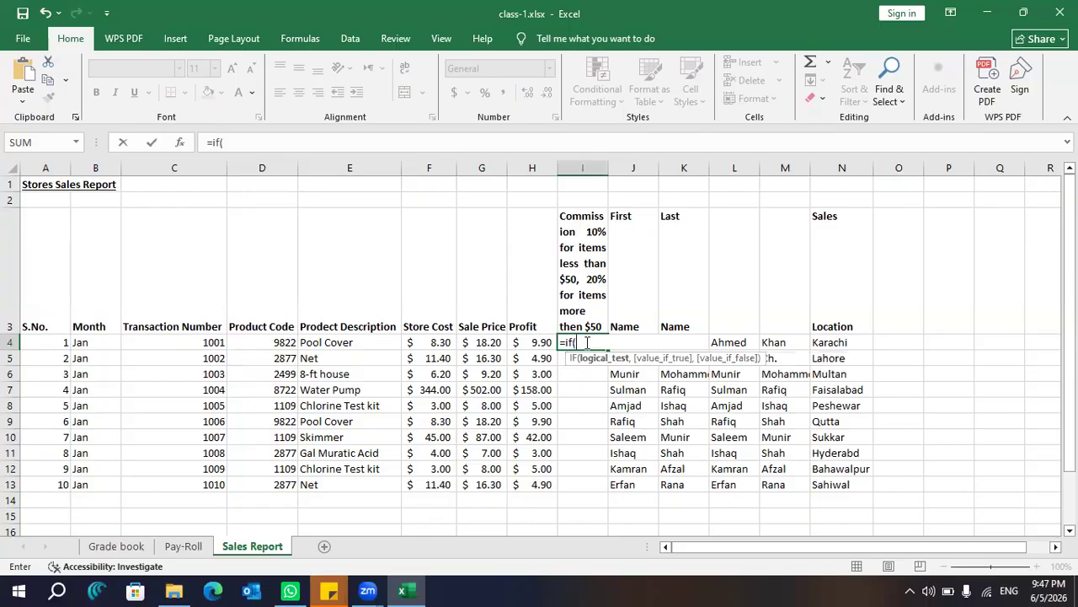
pyautogui.press('Left')
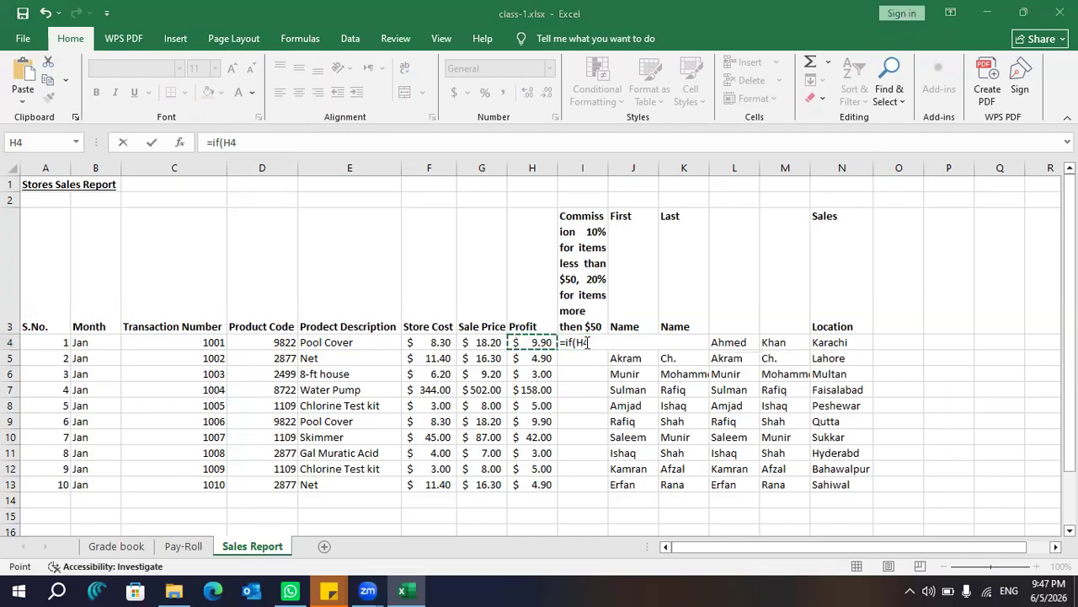
pyautogui.press('Left')
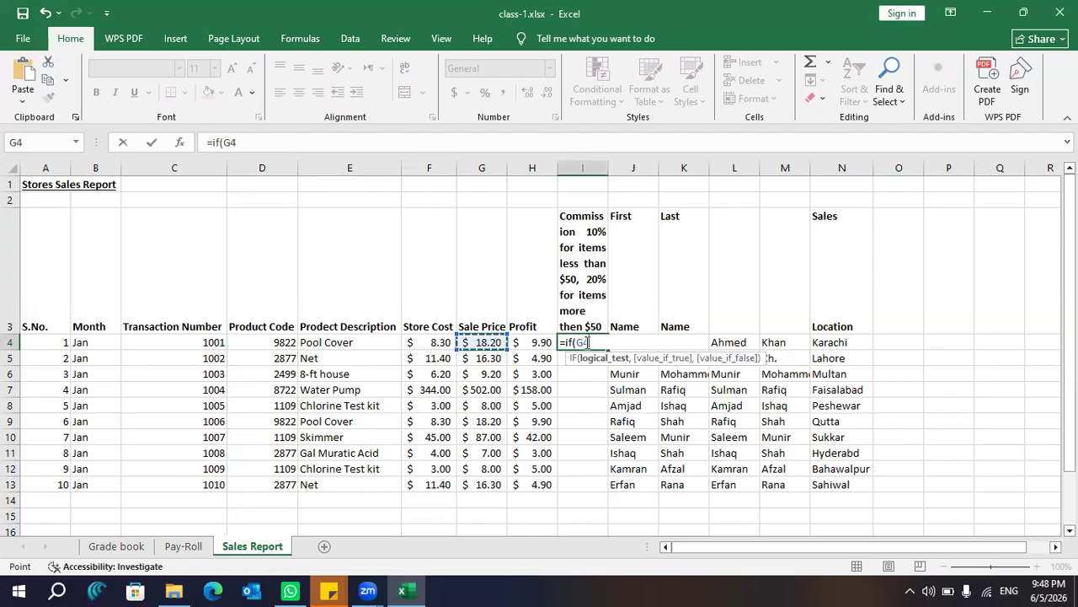
pyautogui.write('>50')
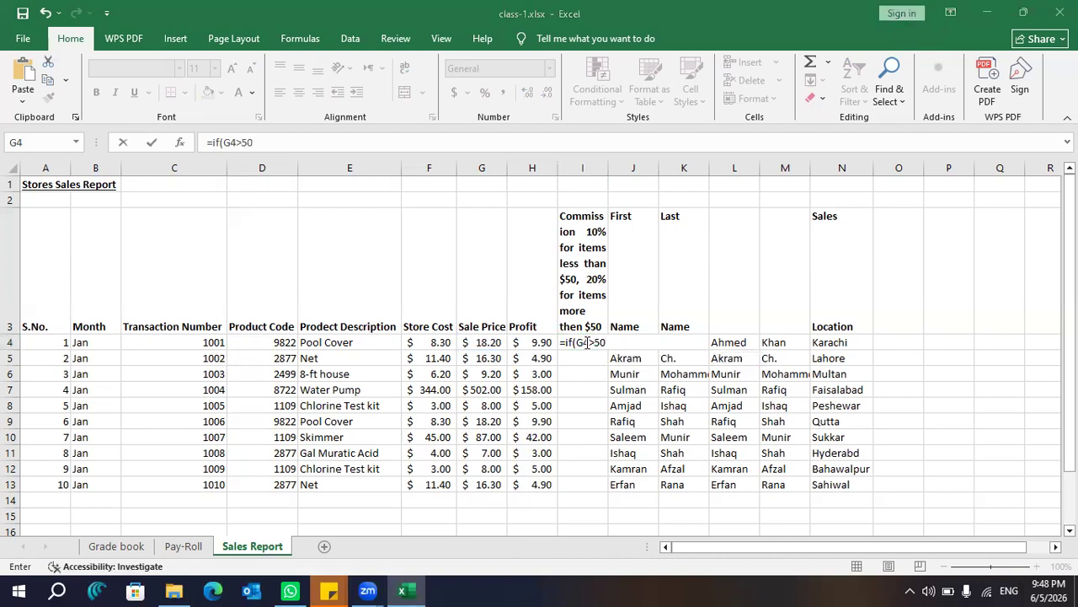
pyautogui.write(',')
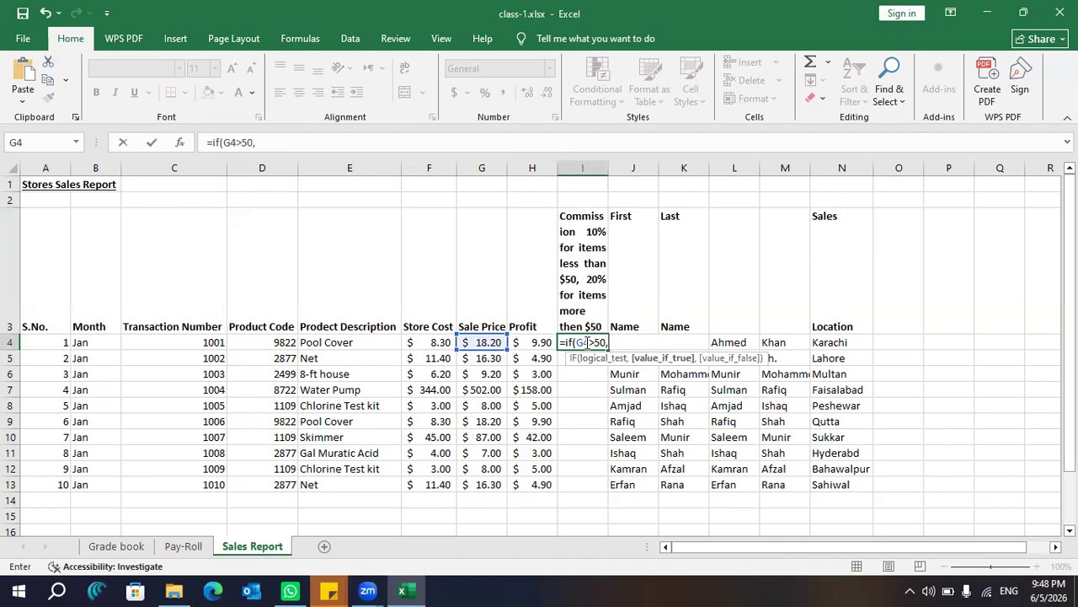
pyautogui.click(540, 342)
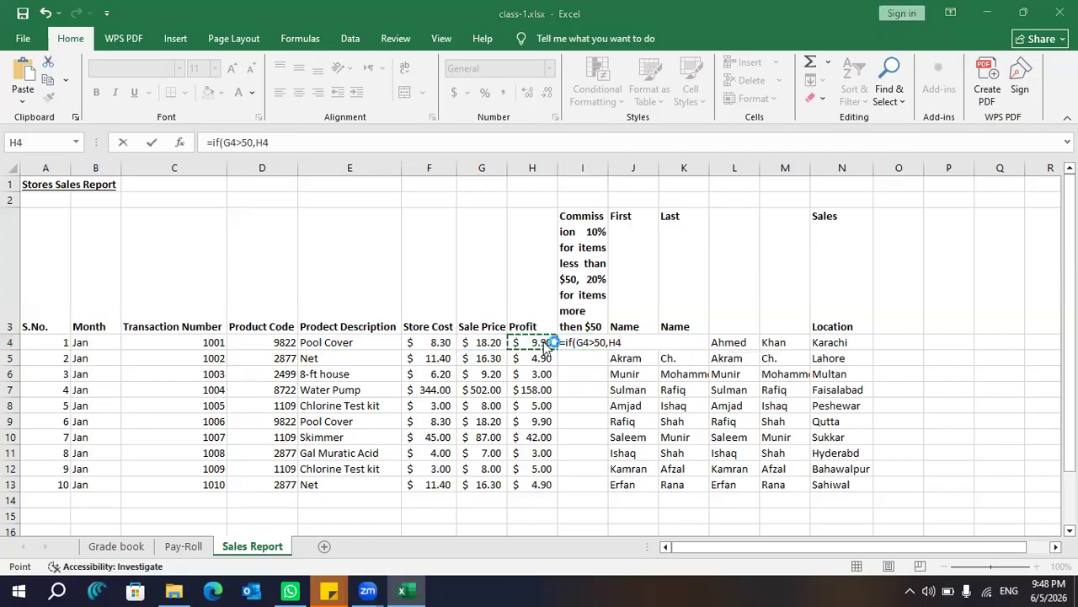
pyautogui.press('F8')
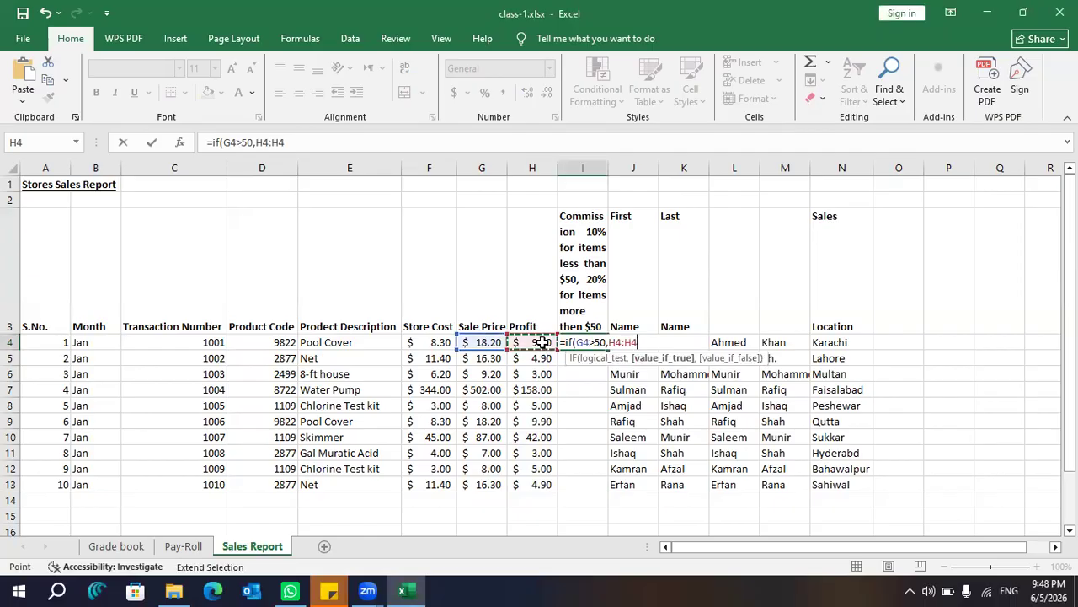
pyautogui.write('2')
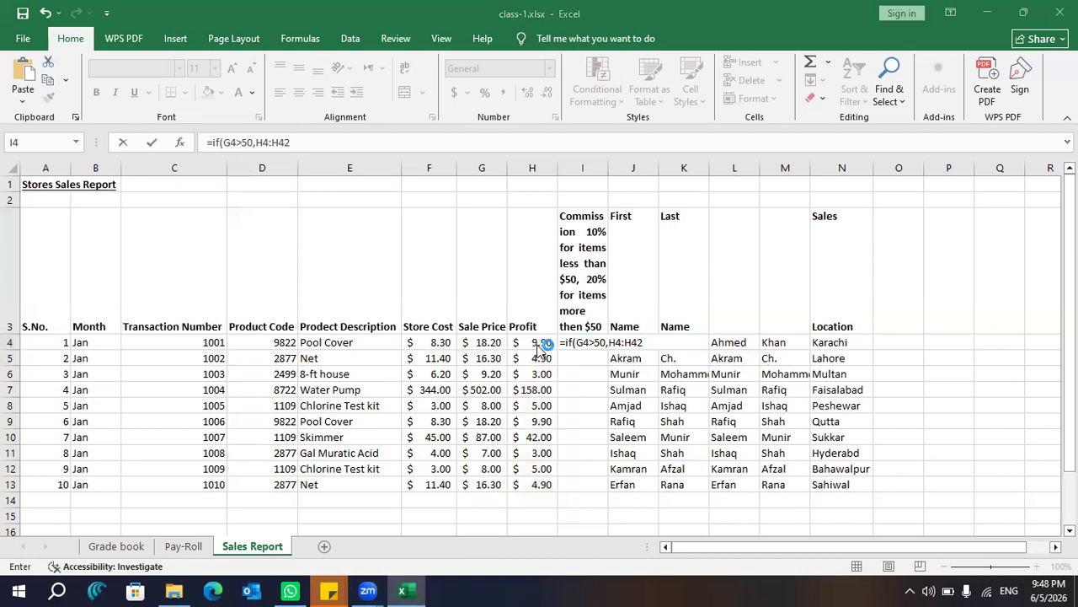
pyautogui.click(536, 343)
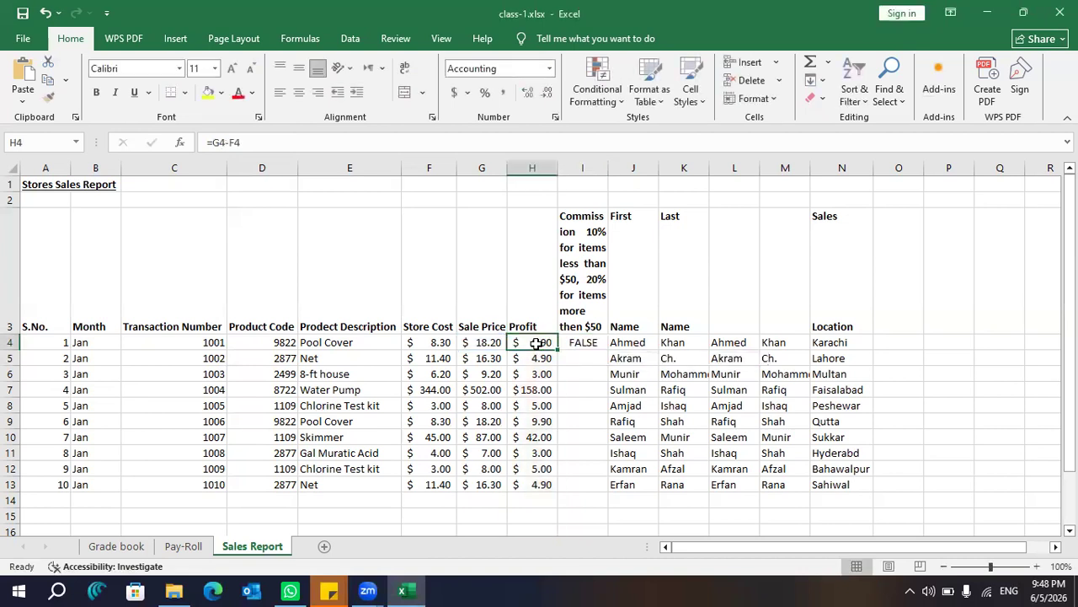
# Edit the commission formula in cell I4 so that its value-if-true argument is H4*.2
pyautogui.click(582, 341)
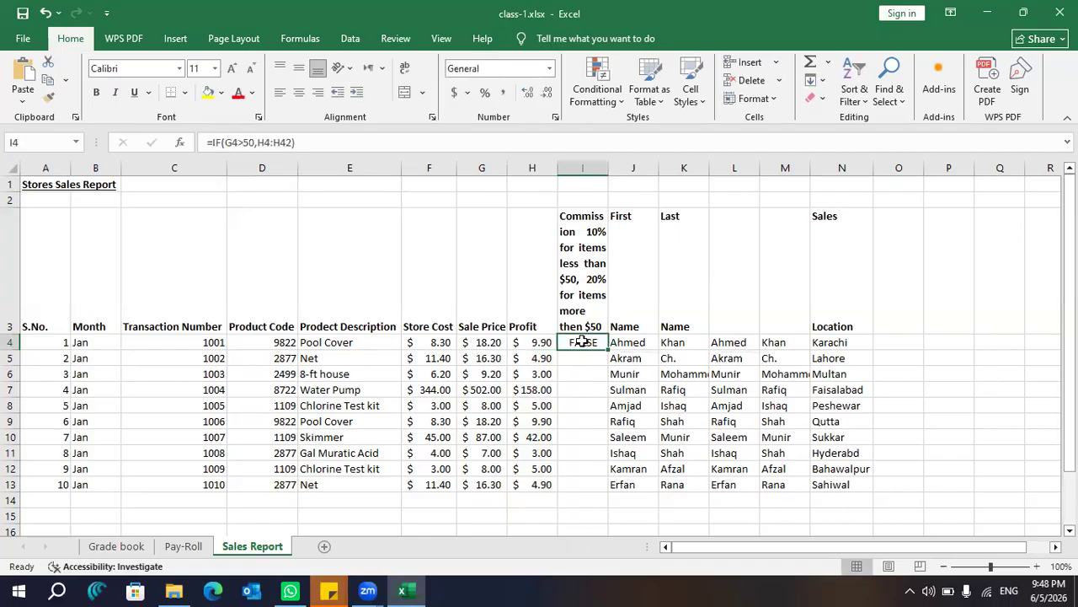
pyautogui.click(291, 142)
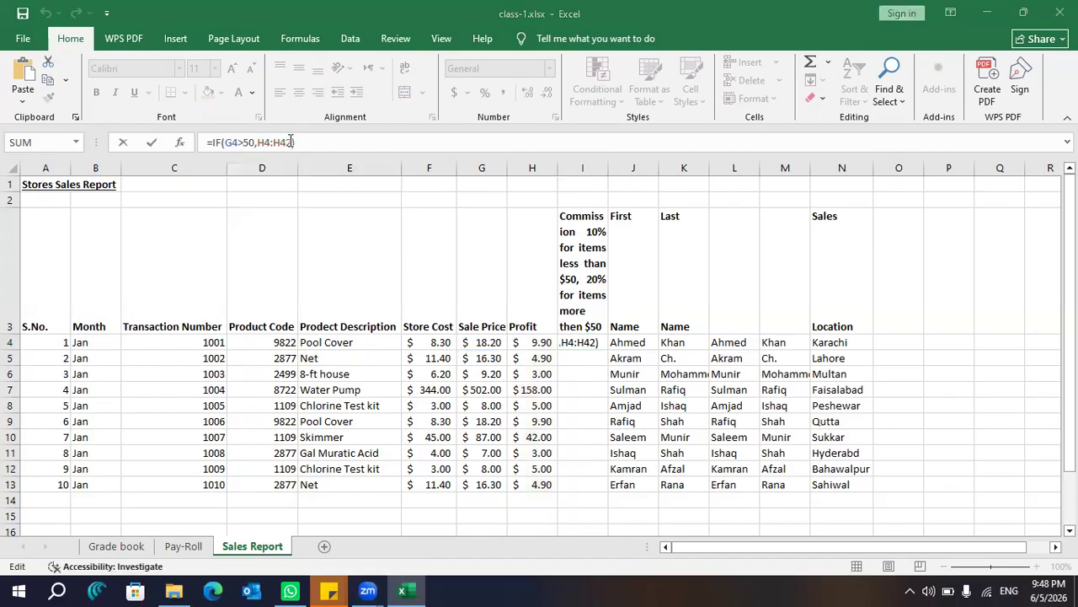
pyautogui.click(291, 142)
pyautogui.press('BackSpace')
pyautogui.press('BackSpace')
pyautogui.press('BackSpace')
pyautogui.press('BackSpace')
pyautogui.click(291, 141)
pyautogui.write('*.')
pyautogui.click(290, 141)
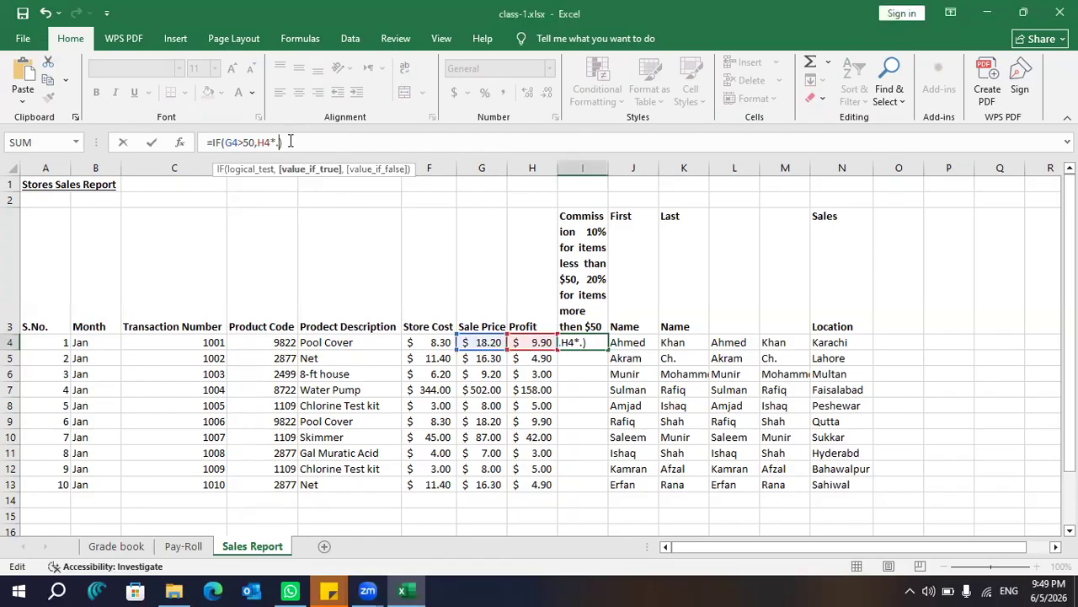
pyautogui.write('2')
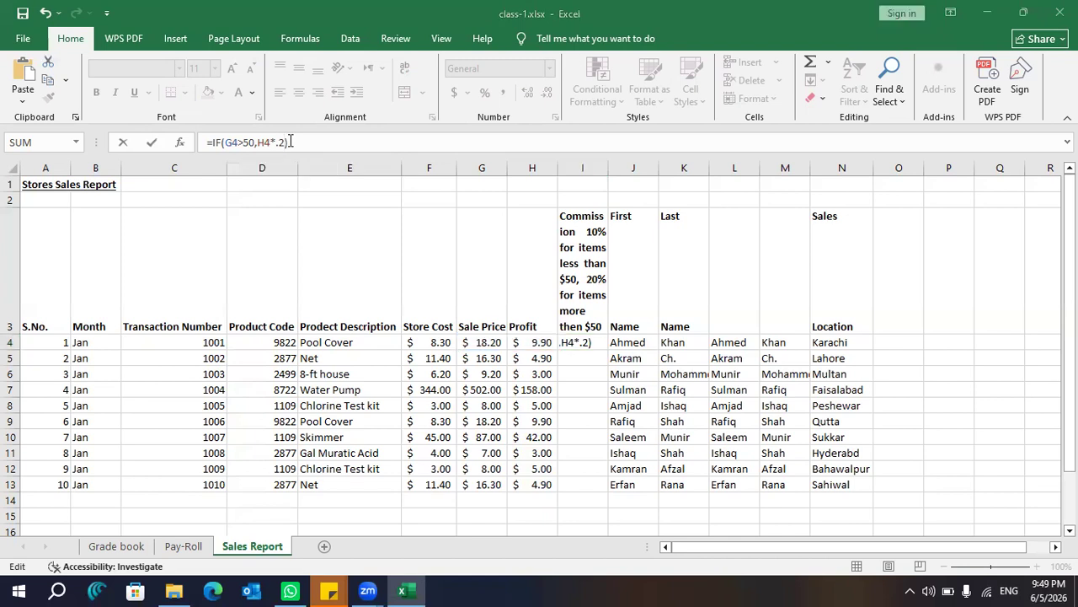
# Add h2*.1 as the value-if-false argument of the commission formula in I4 and fill the formula down to I13
pyautogui.click(290, 141)
pyautogui.click(290, 142)
pyautogui.write(',')
pyautogui.write('2')
pyautogui.click(291, 142)
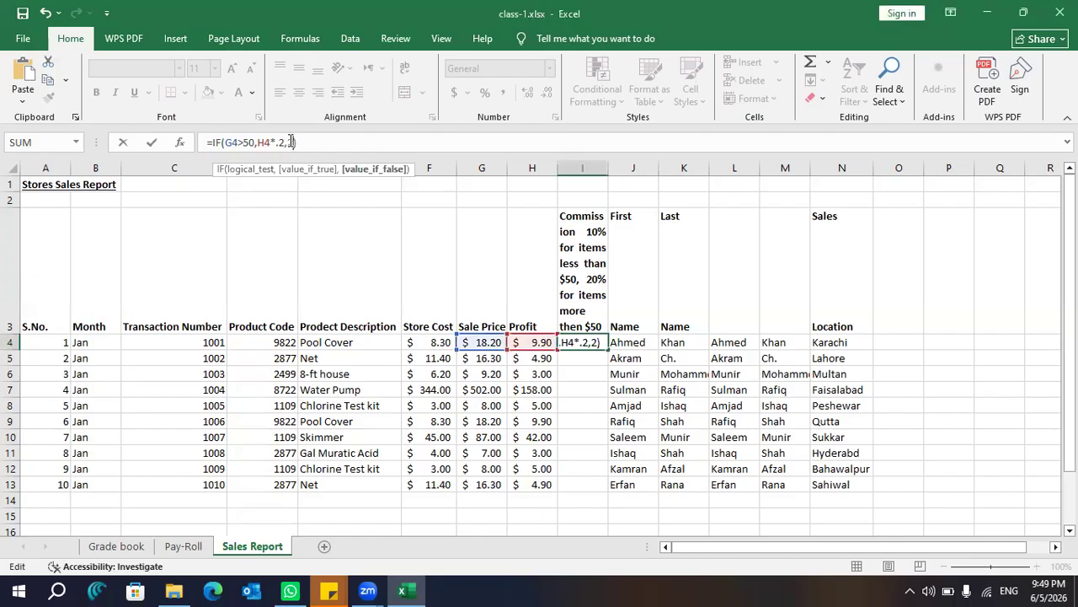
pyautogui.press('BackSpace')
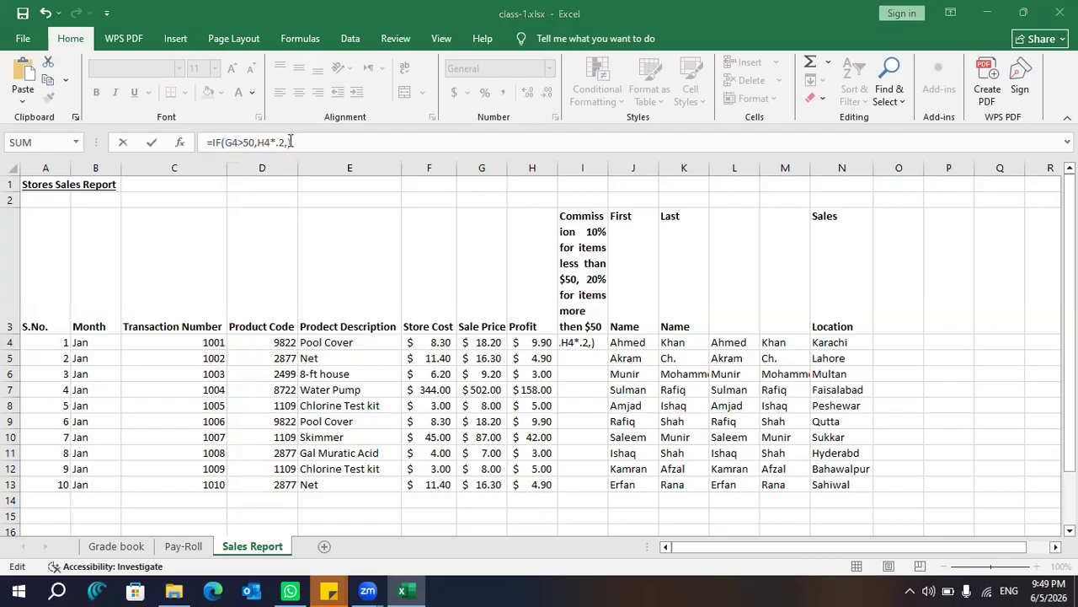
pyautogui.click(291, 142)
pyautogui.write('h')
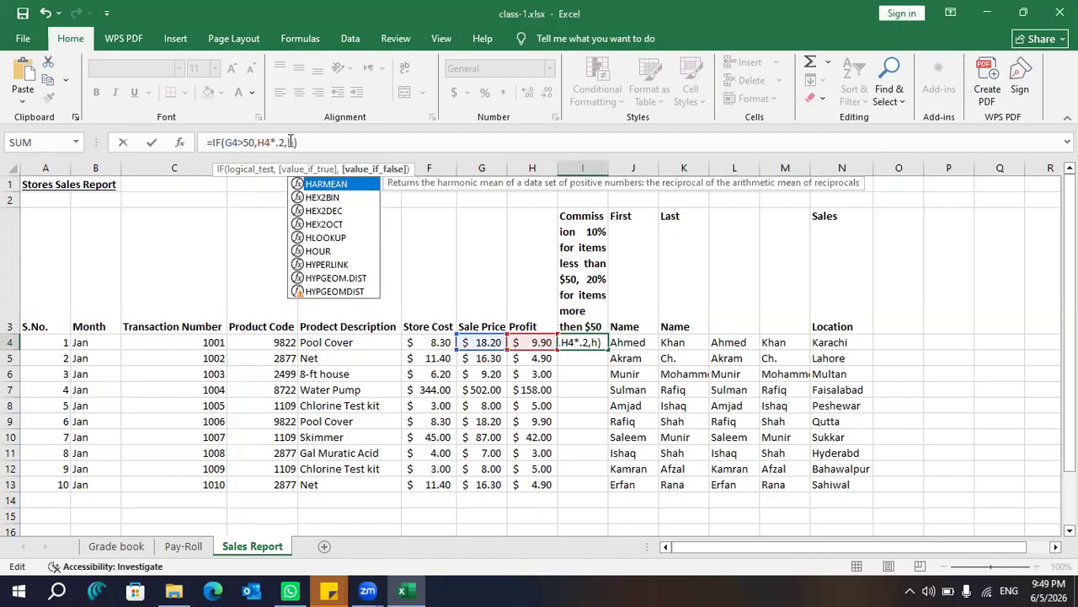
pyautogui.write('2')
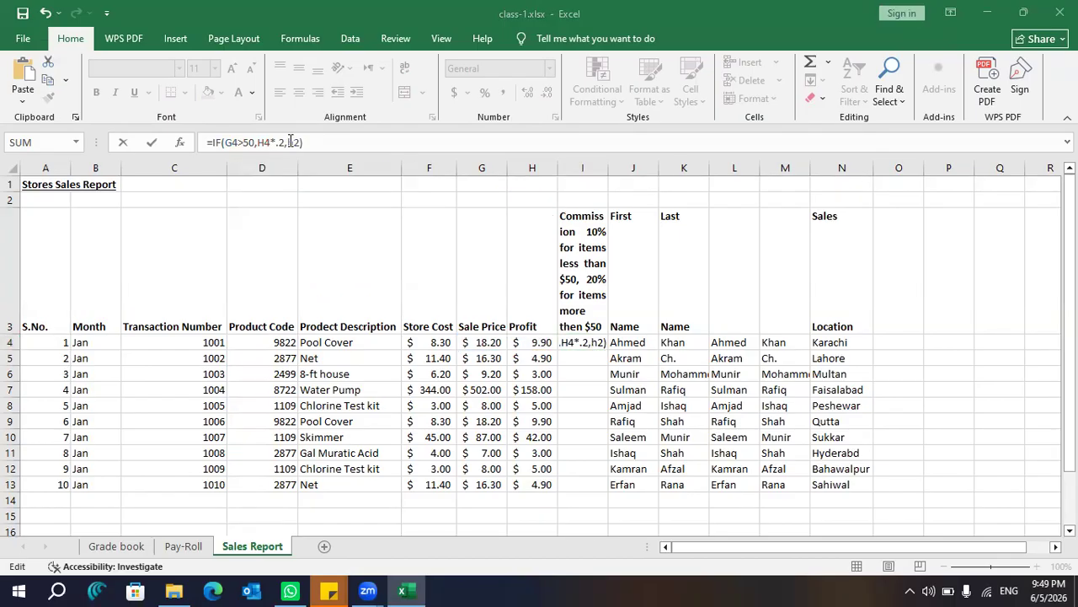
pyautogui.click(291, 141)
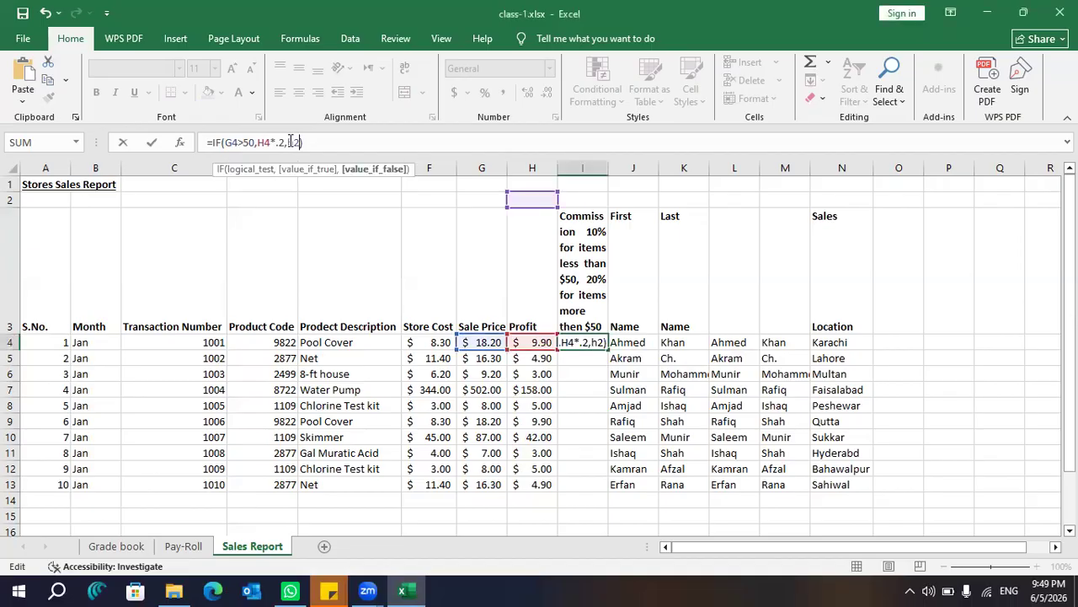
pyautogui.write('*.1')
pyautogui.press('Return')
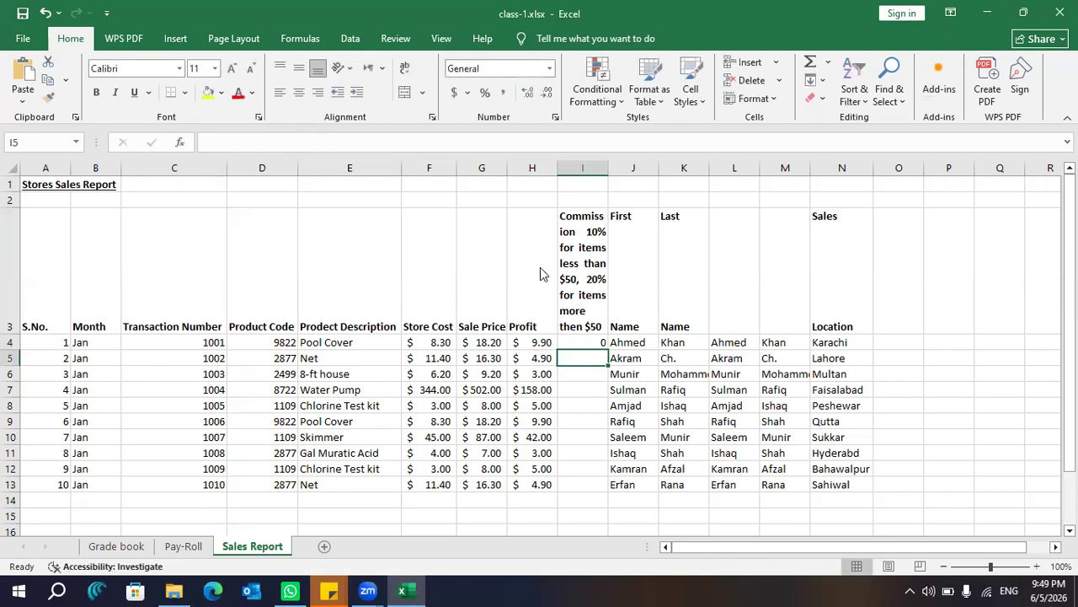
pyautogui.click(593, 341)
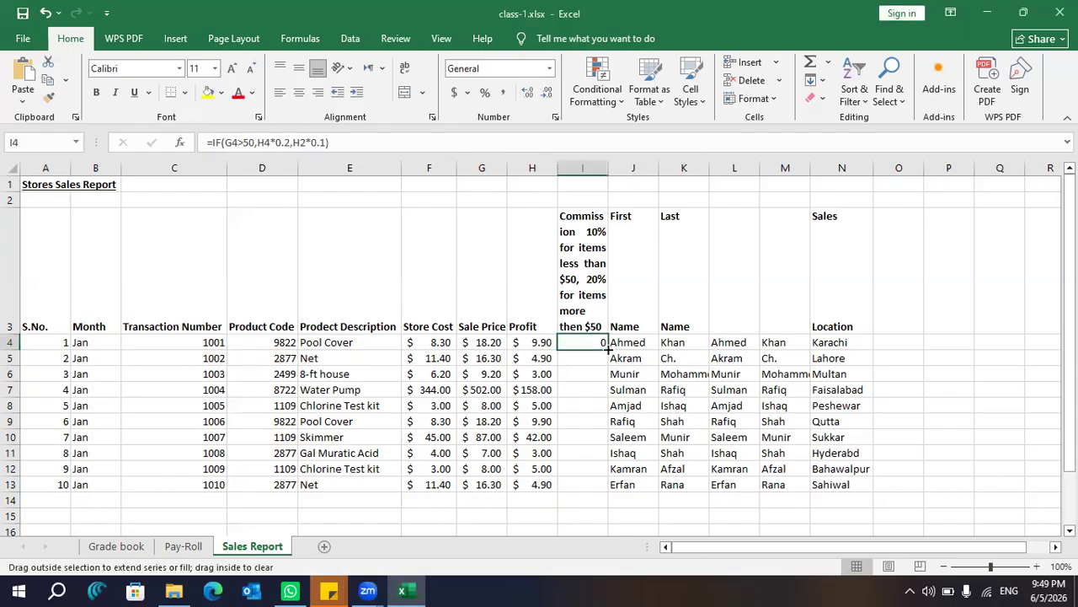
pyautogui.doubleClick(607, 350)
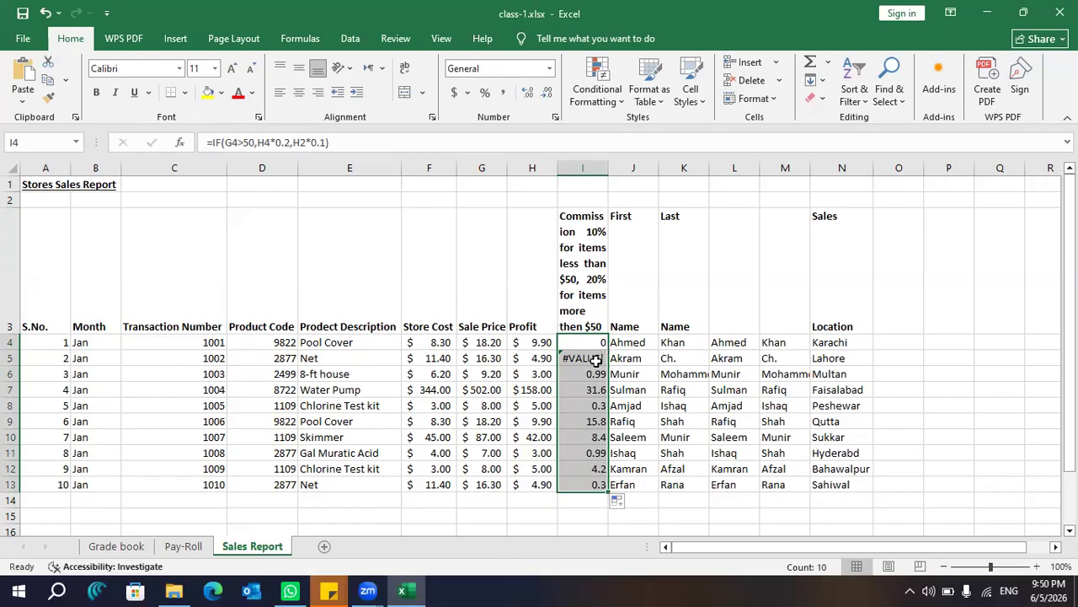
# Correct the commission formula in cell I5 to =IF(G5>50,H5*.2,H5*0.1) so that both results use the profit in row 5
pyautogui.click(595, 360)
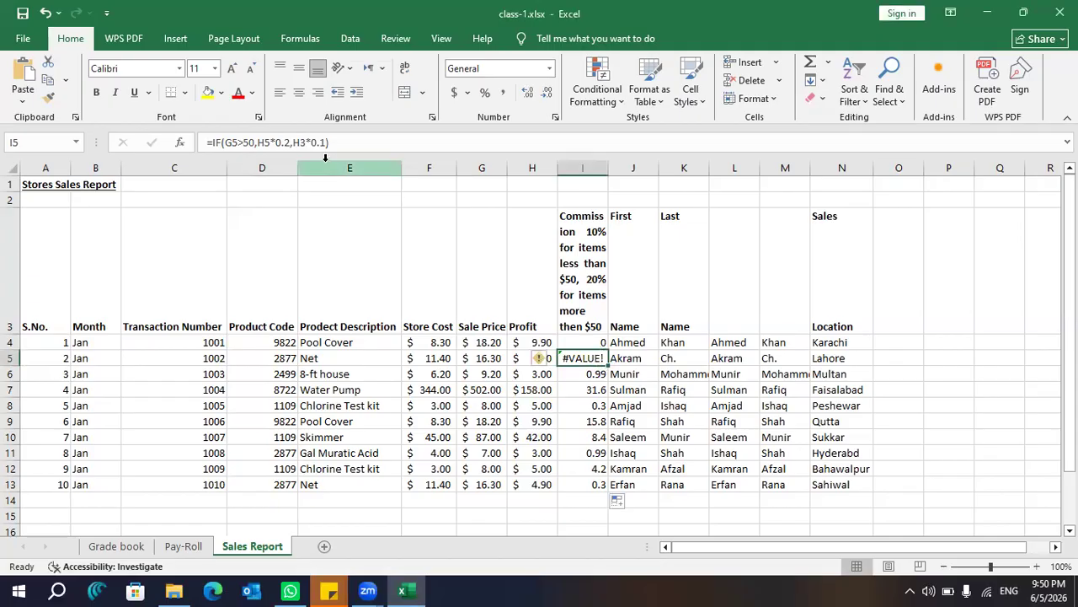
pyautogui.click(280, 142)
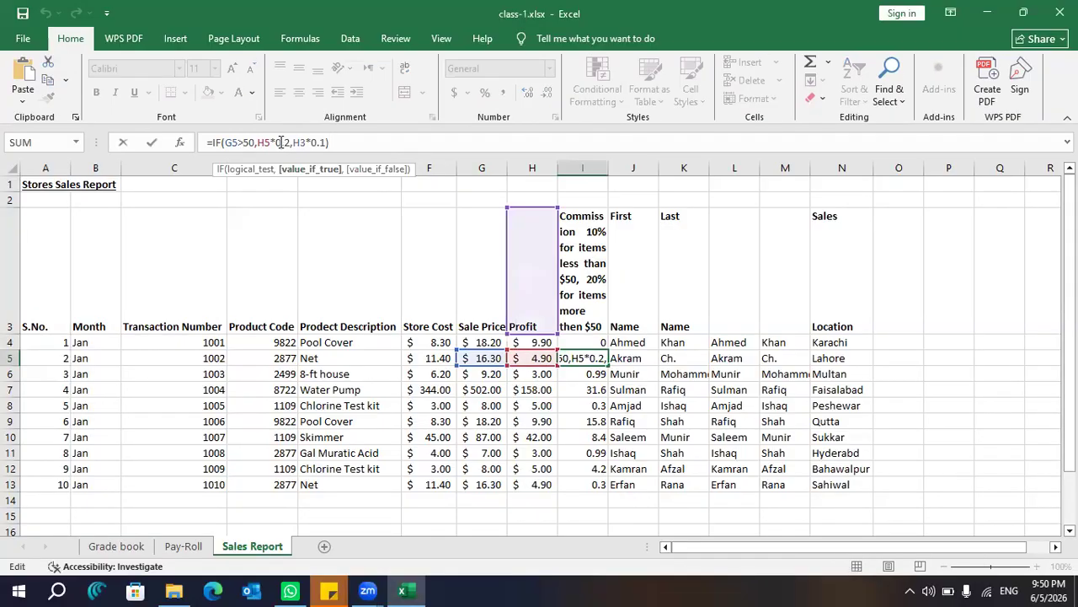
pyautogui.press('BackSpace')
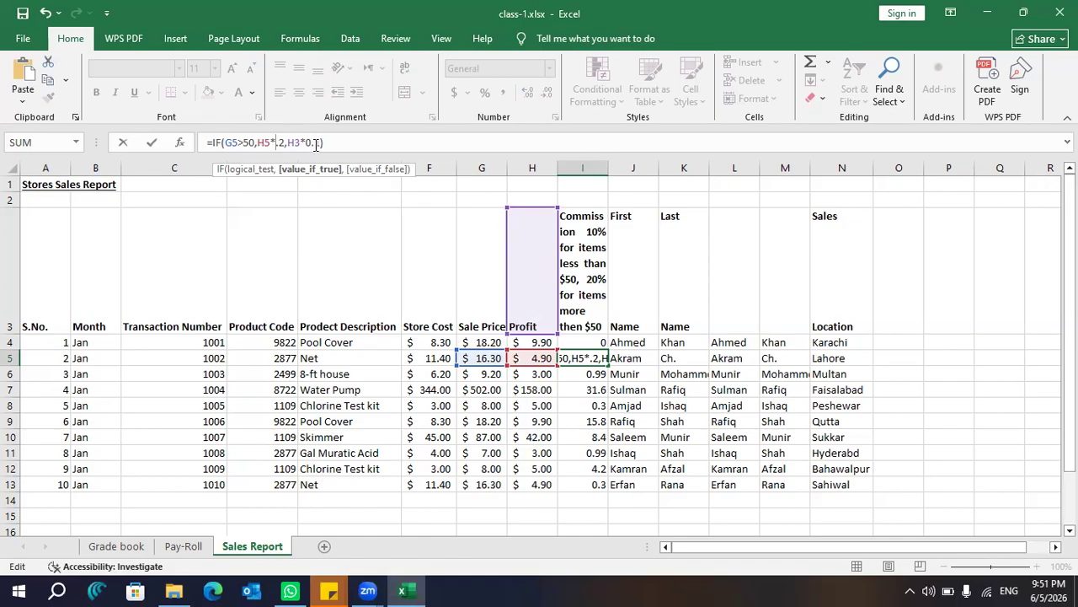
pyautogui.click(300, 142)
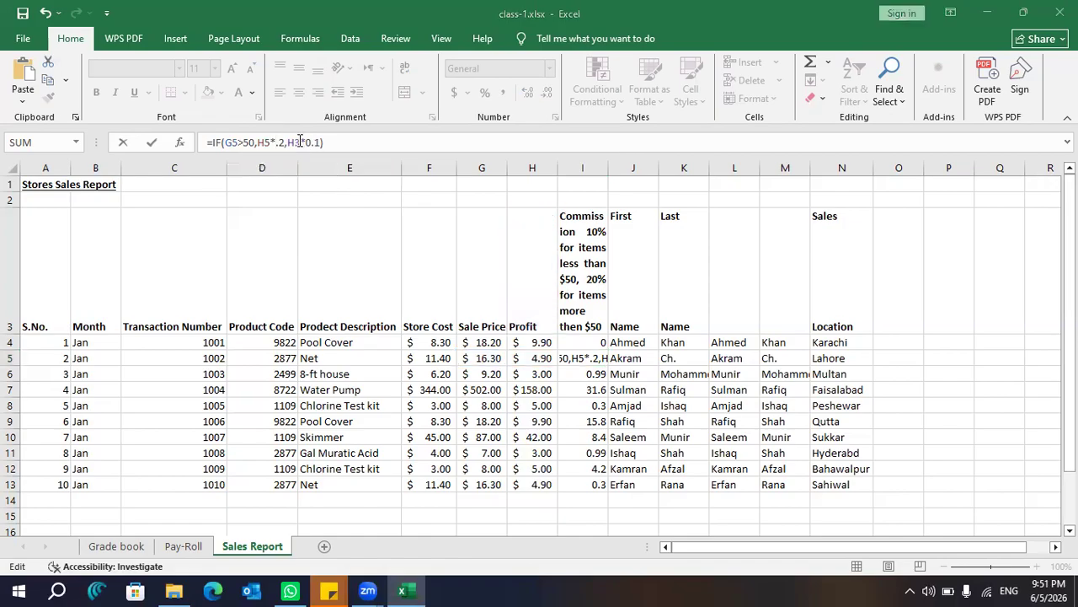
pyautogui.click(300, 141)
pyautogui.click(300, 142)
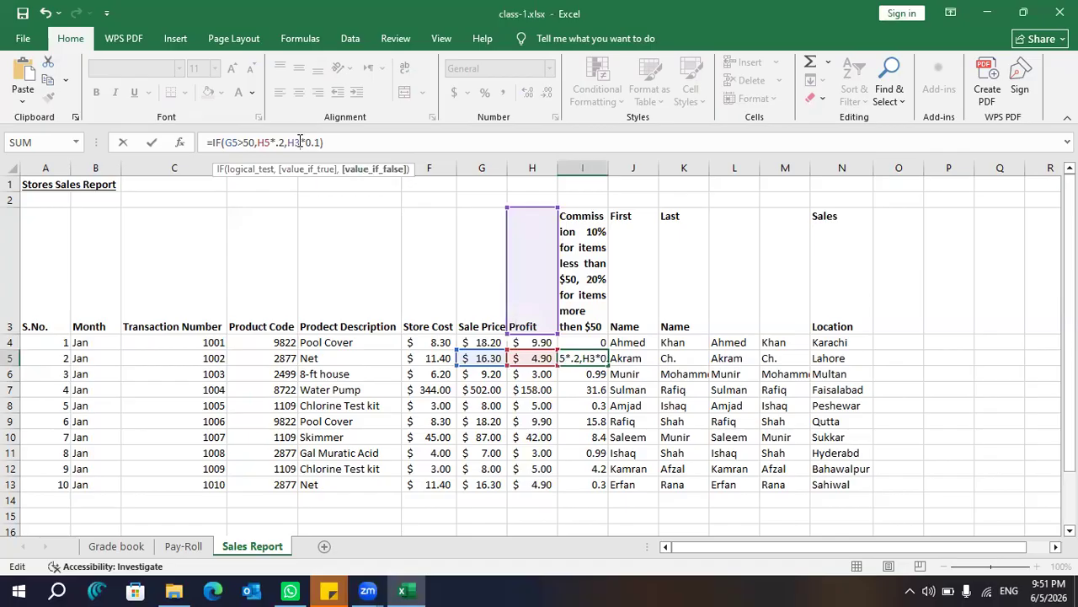
pyautogui.press('BackSpace')
pyautogui.write('5')
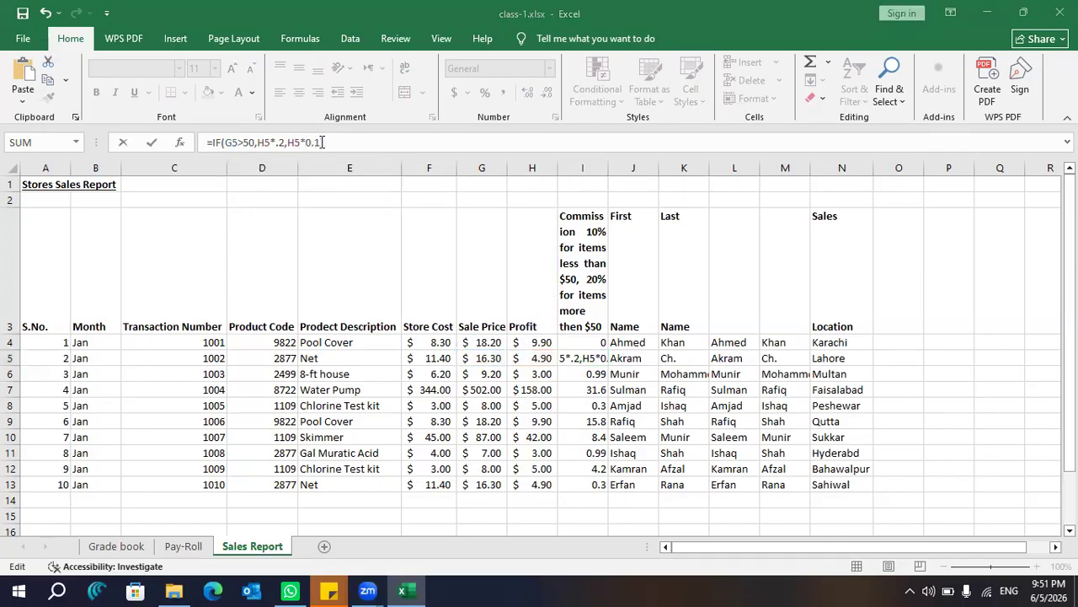
pyautogui.click(322, 143)
pyautogui.click(330, 143)
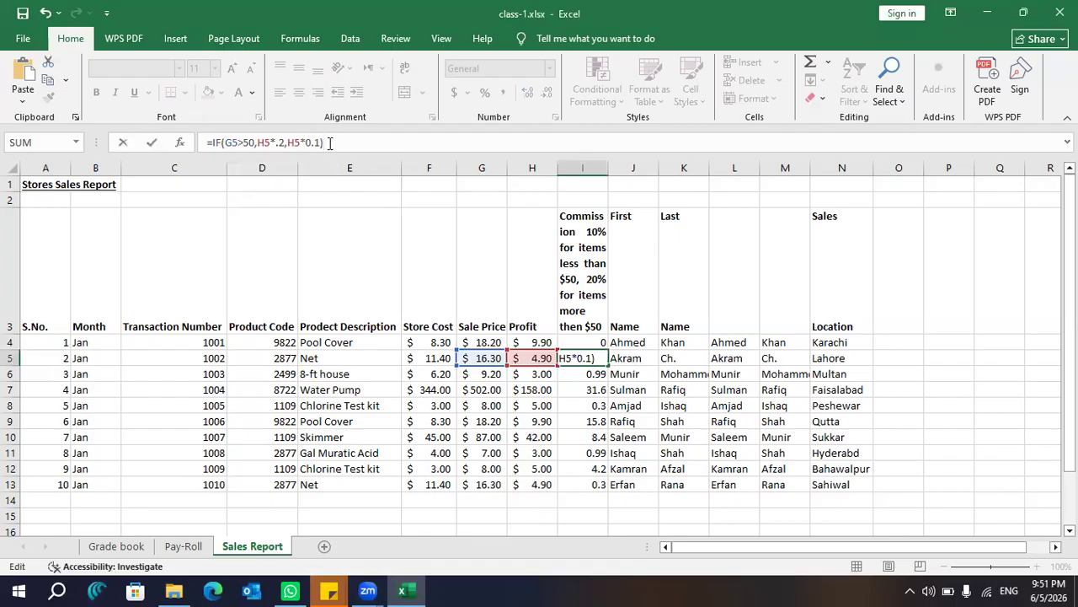
pyautogui.press('Return')
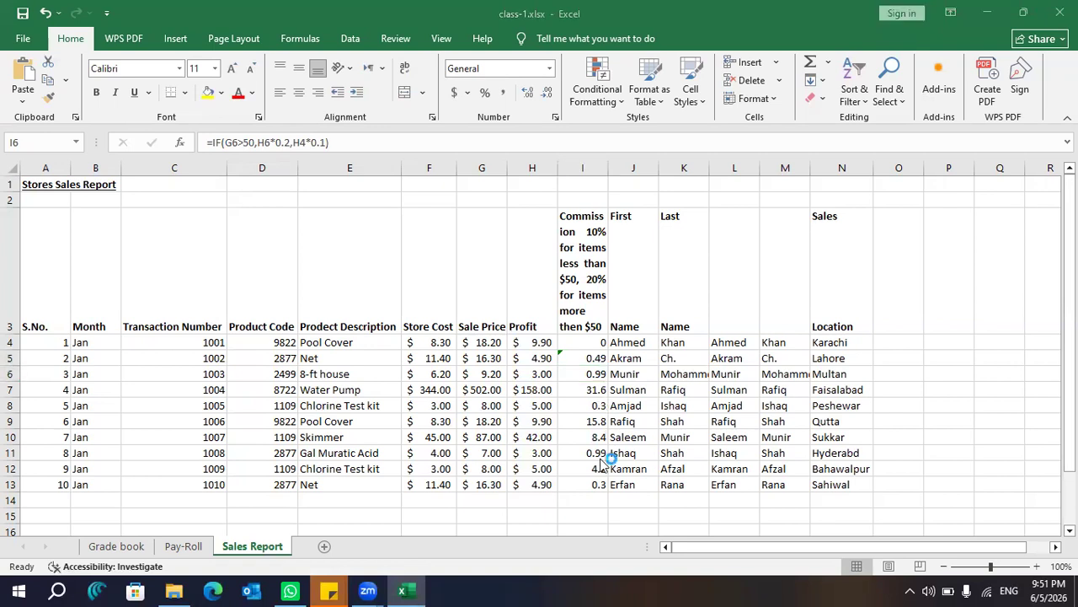
# Check the Water Pump commission in cell I7 by opening Calculator and computing 20% of the profit, 158
pyautogui.click(593, 390)
pyautogui.click(593, 390)
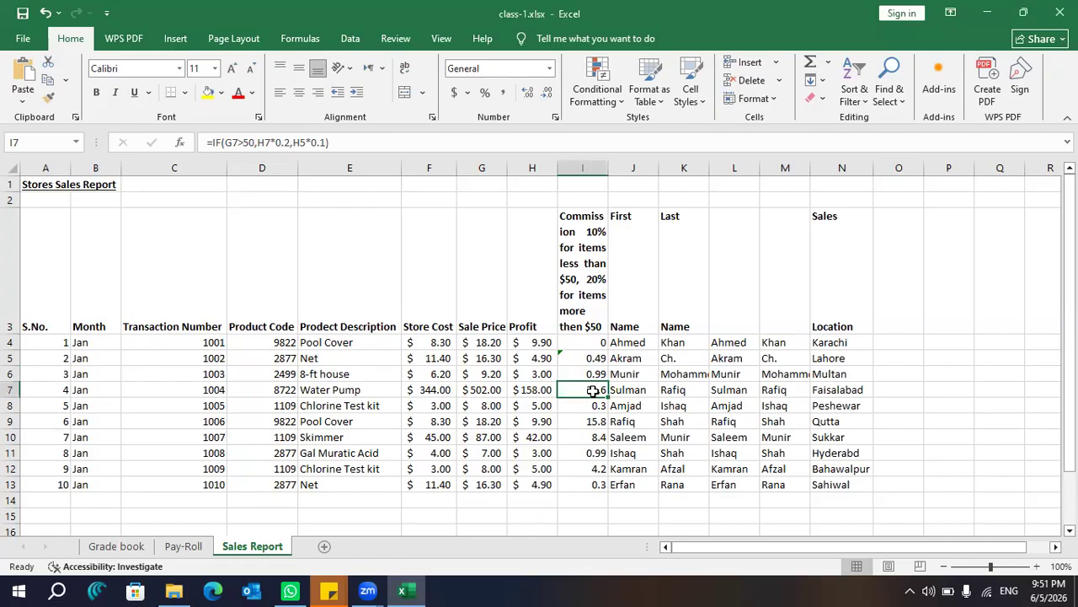
pyautogui.click(19, 589)
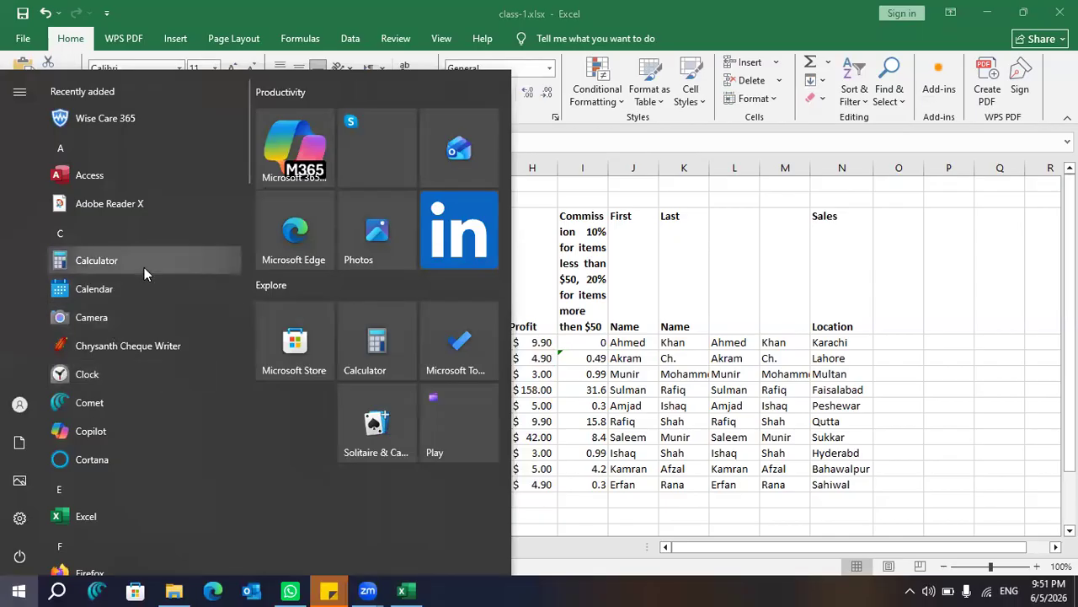
pyautogui.click(145, 268)
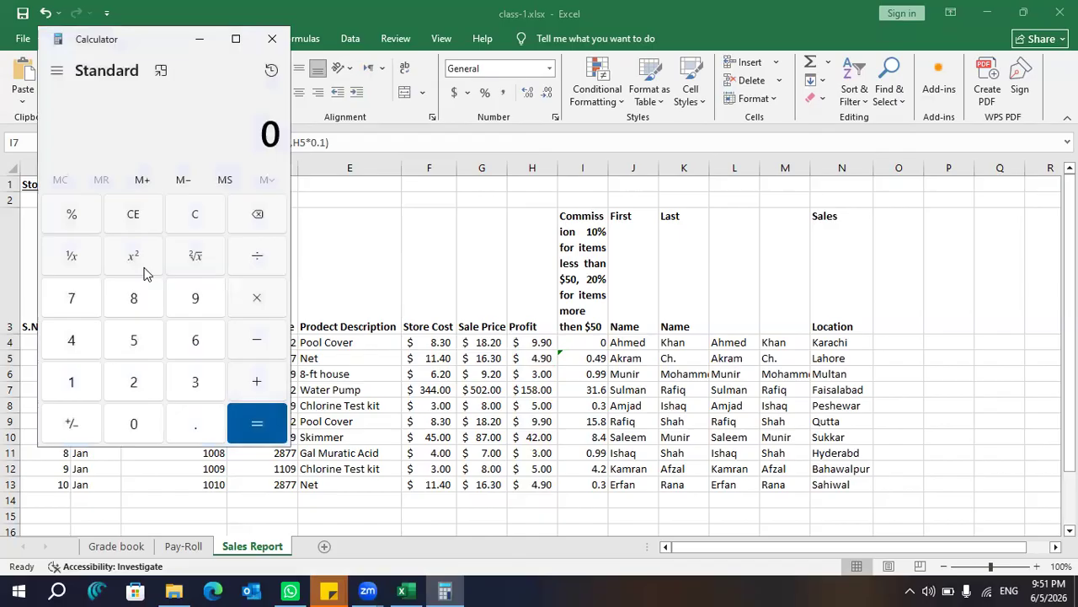
pyautogui.click(75, 379)
pyautogui.click(137, 339)
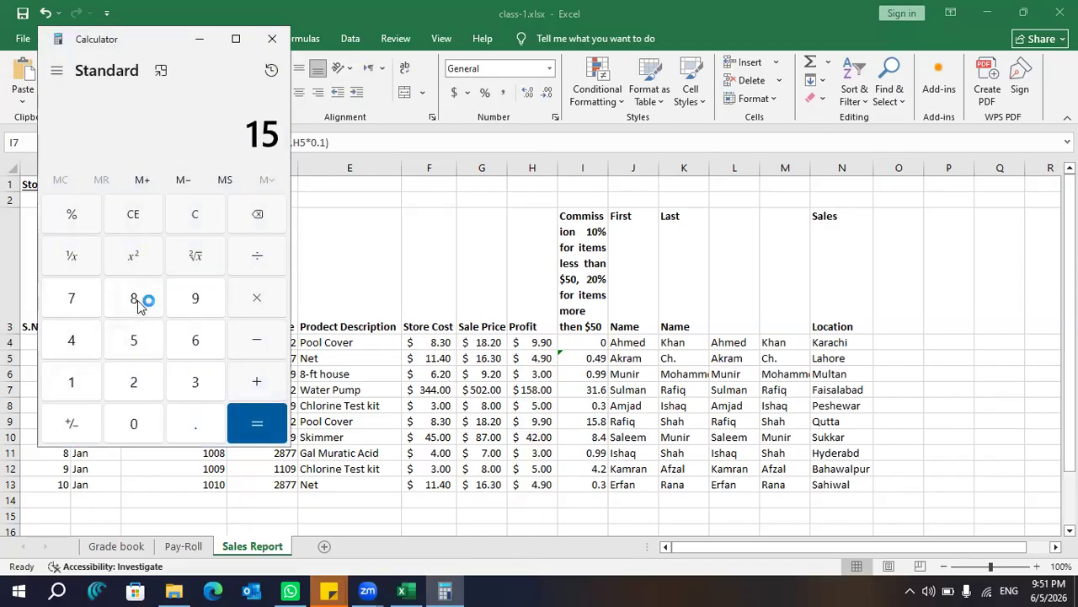
pyautogui.click(137, 301)
pyautogui.click(265, 305)
pyautogui.click(139, 382)
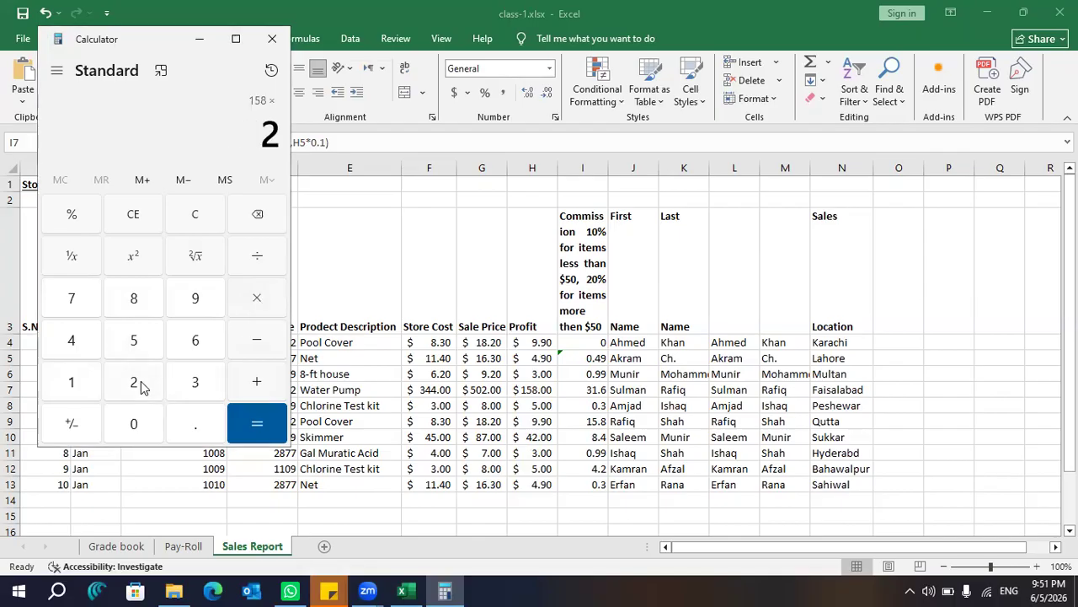
pyautogui.click(137, 424)
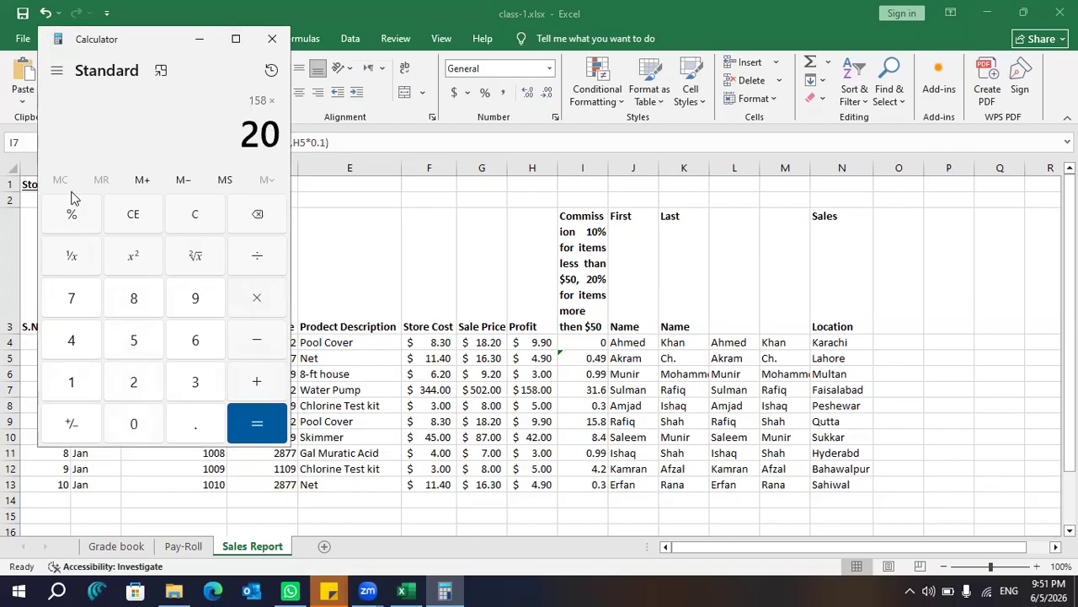
pyautogui.click(73, 219)
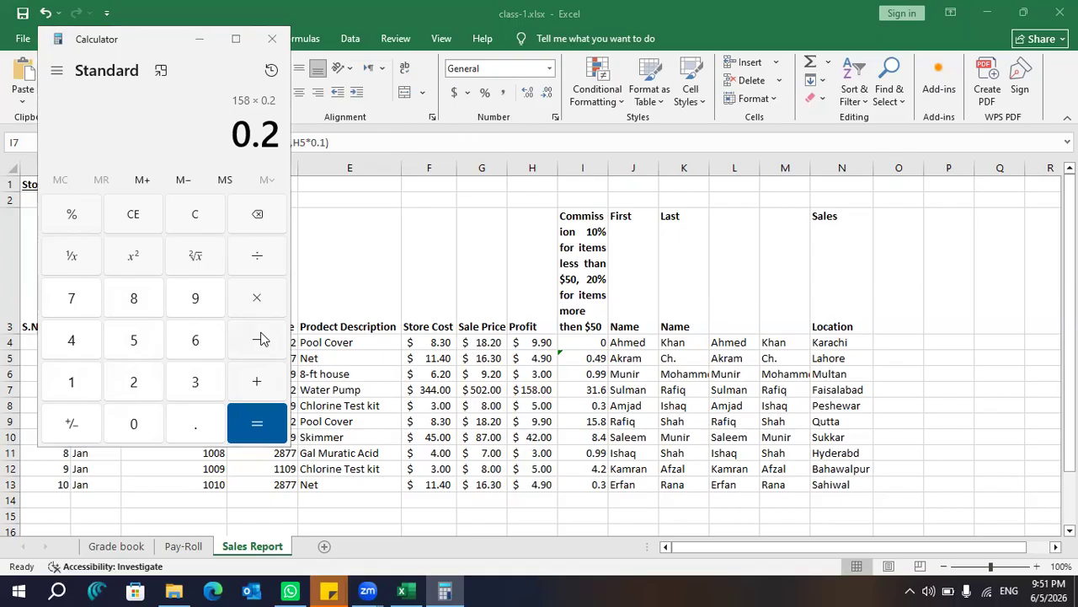
pyautogui.click(258, 343)
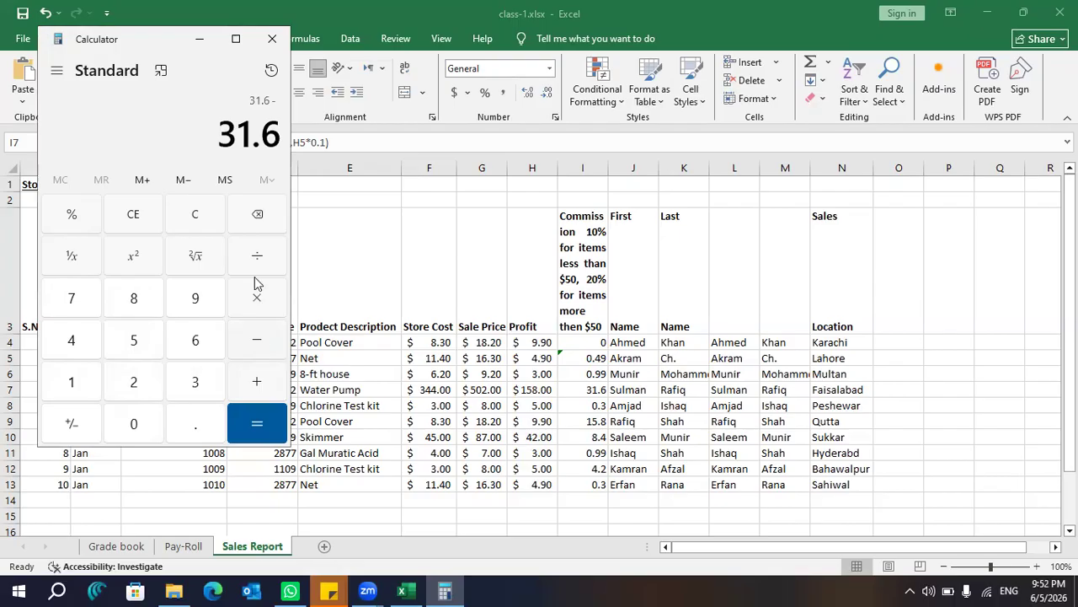
# Try to calculate 20% of the Water Pump sale price, 502, in Calculator, and return to the Excel worksheet
pyautogui.click(143, 218)
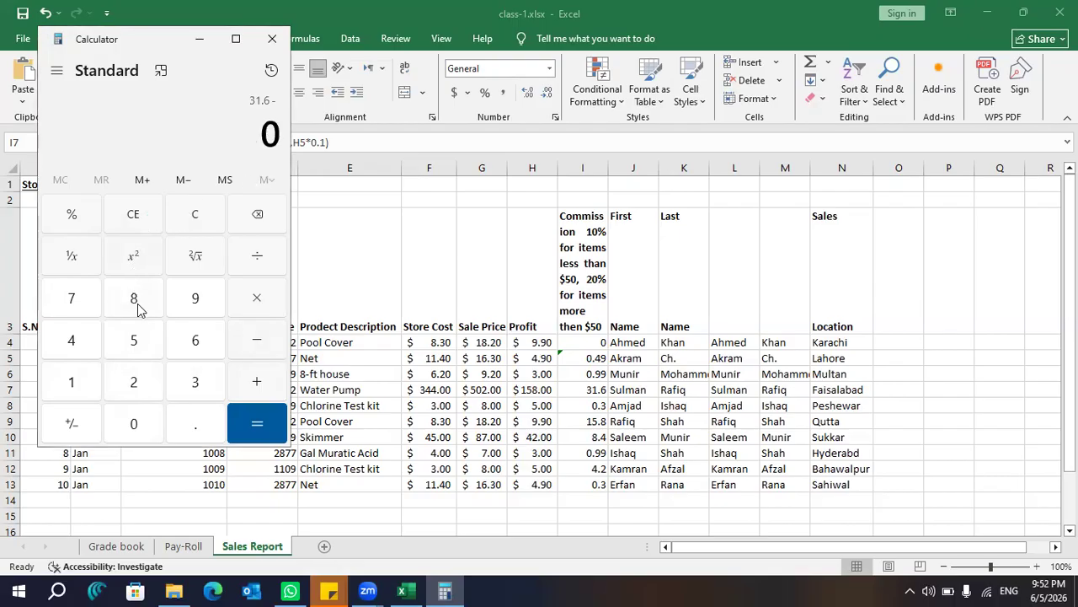
pyautogui.click(139, 341)
pyautogui.click(136, 421)
pyautogui.click(137, 385)
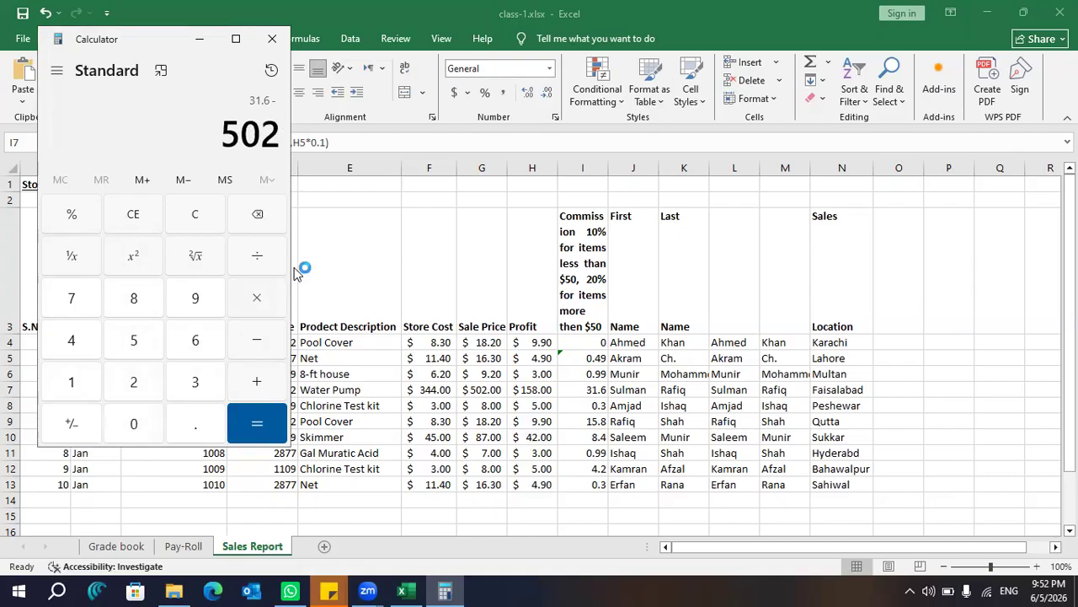
pyautogui.click(261, 297)
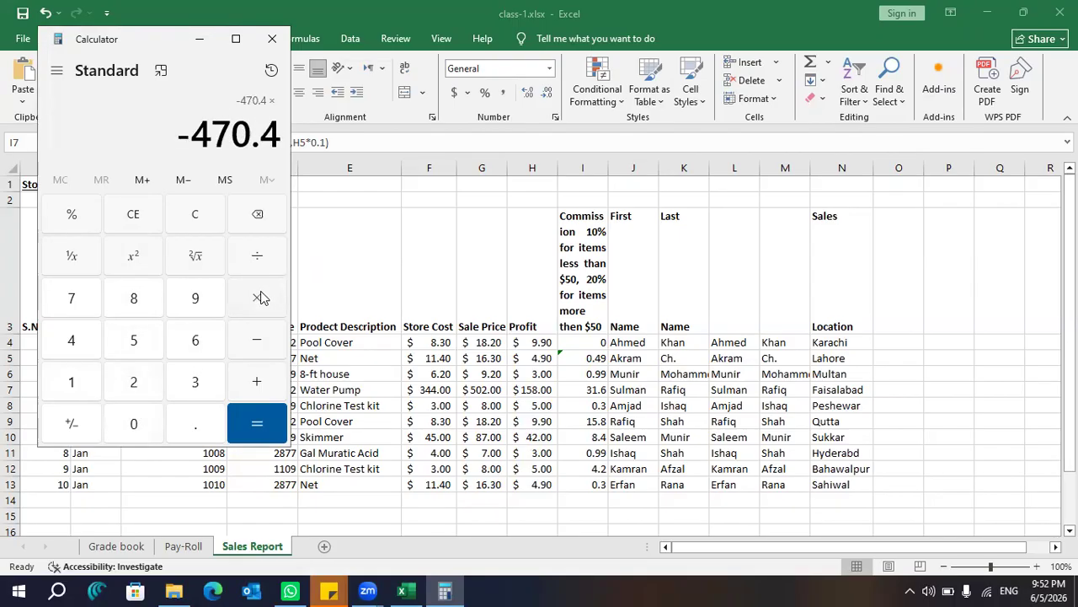
pyautogui.click(137, 379)
pyautogui.click(135, 421)
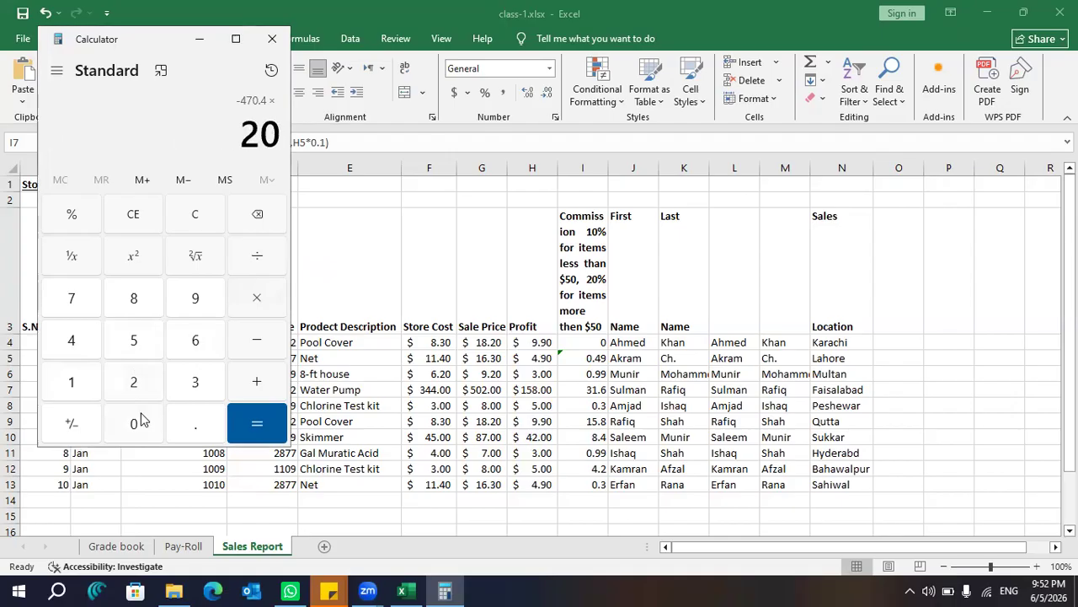
pyautogui.click(77, 213)
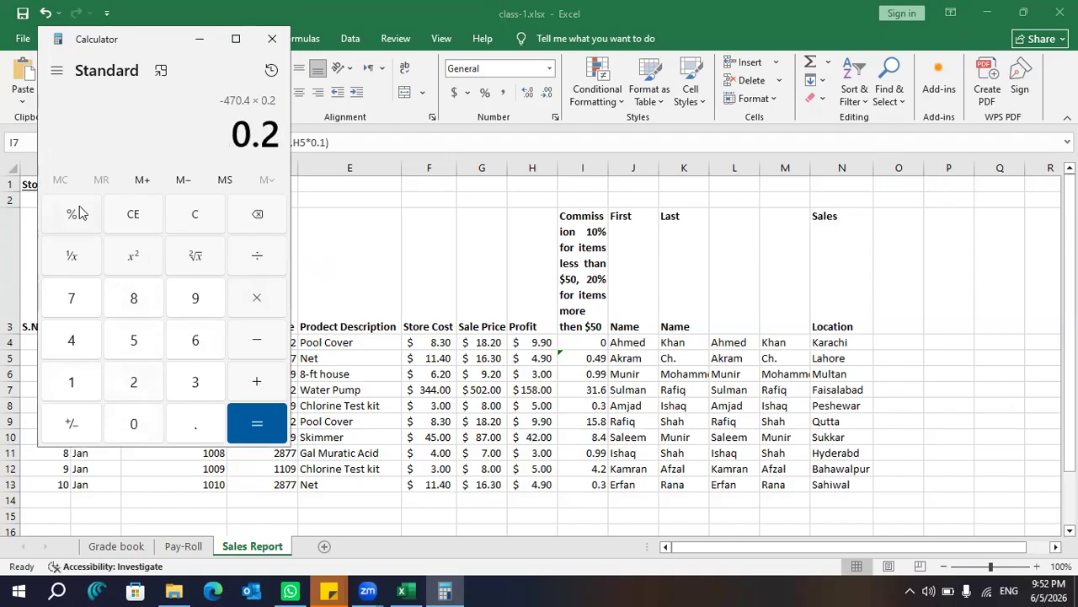
pyautogui.click(261, 349)
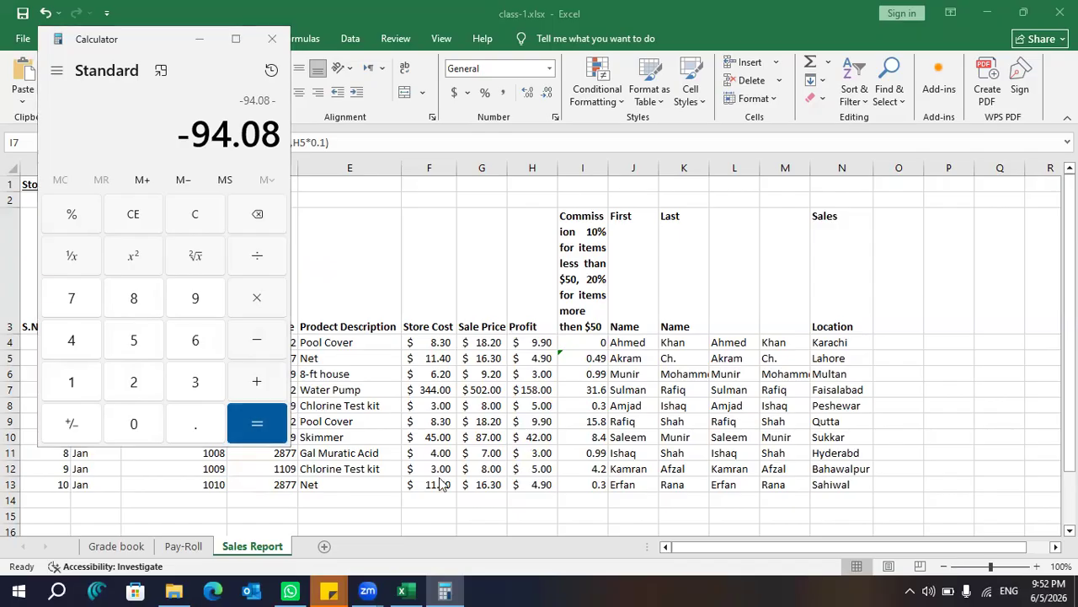
pyautogui.click(538, 391)
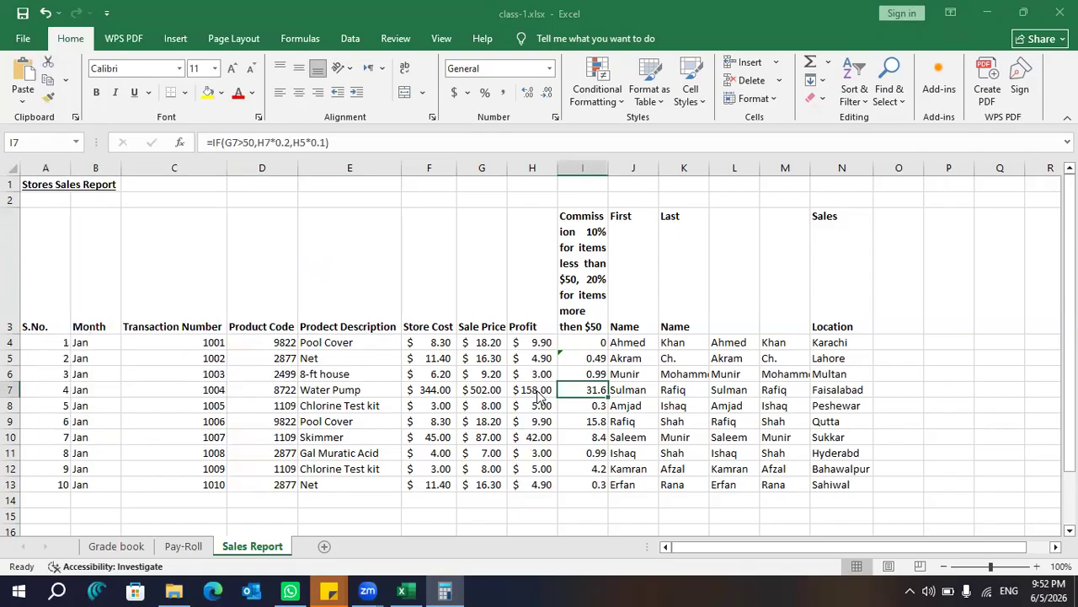
# Examine the Water Pump's profit formula in H7 and its commission formula in I7
pyautogui.click(539, 390)
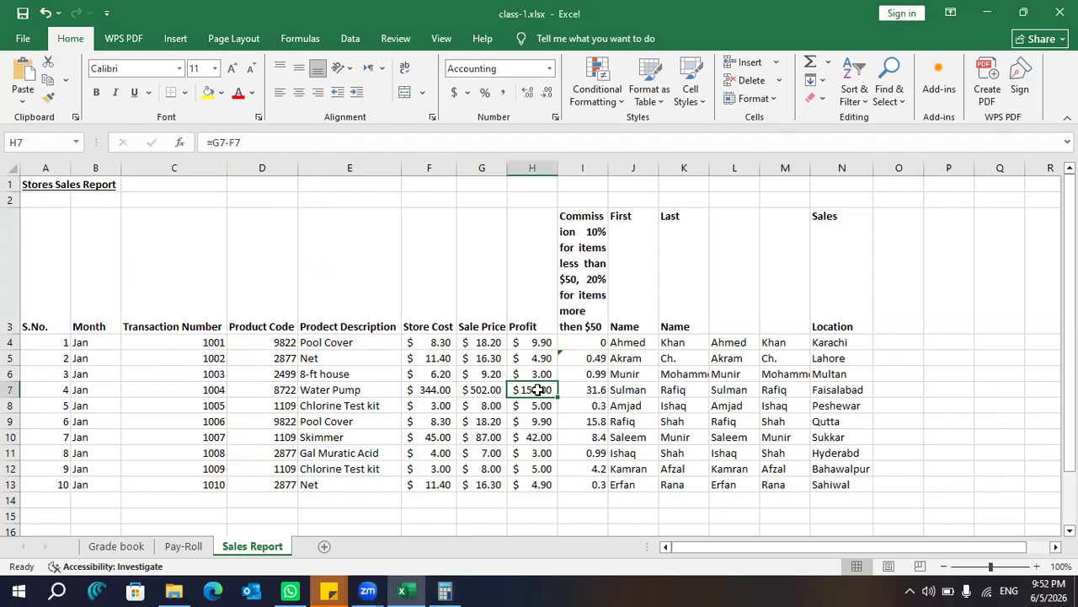
pyautogui.hotkey('alt', 'Tab')
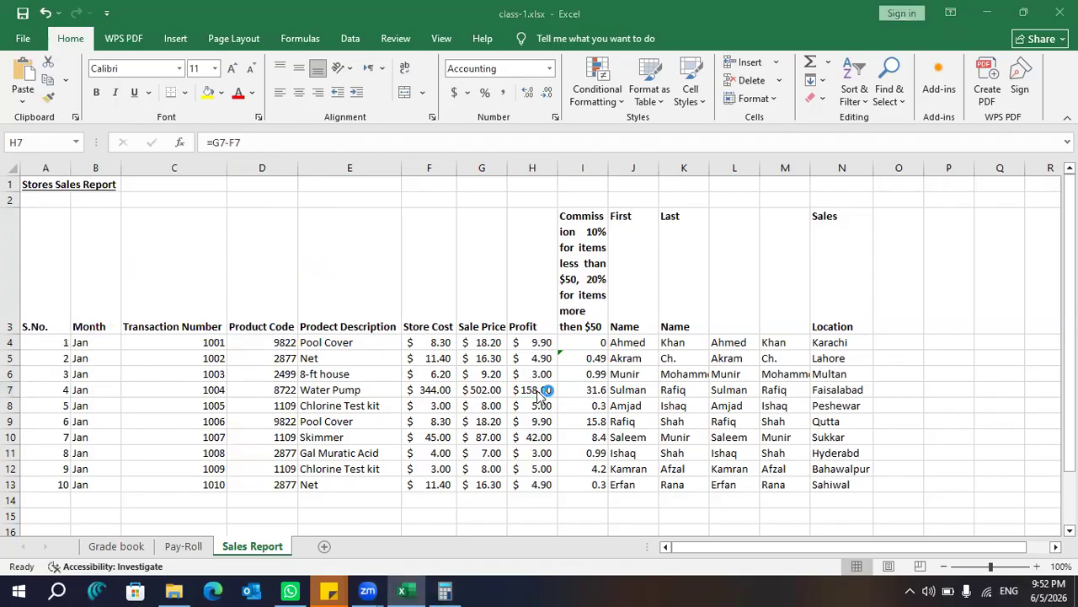
pyautogui.click(539, 394)
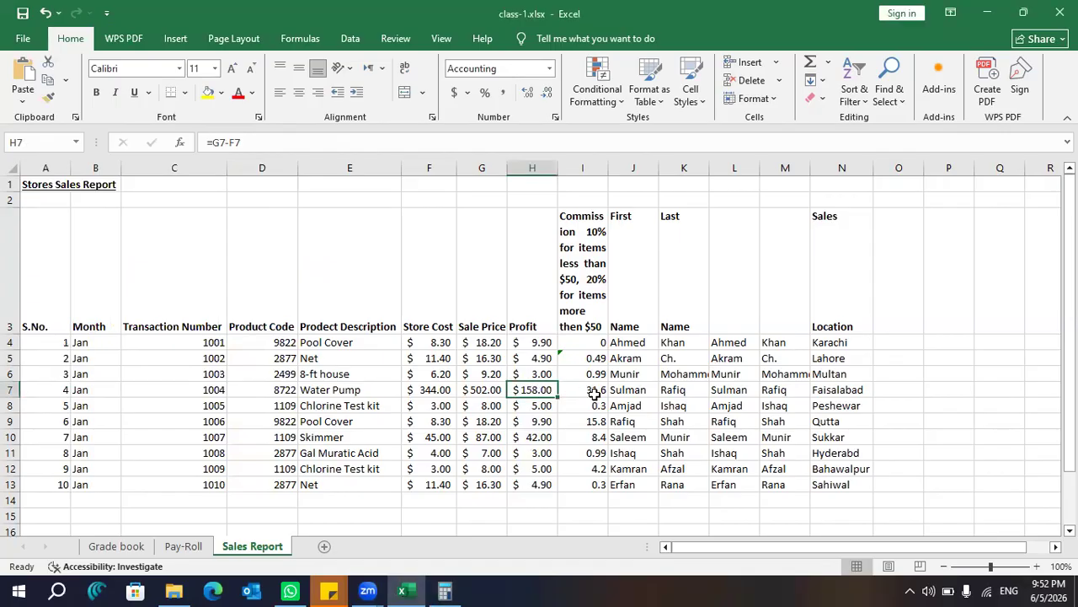
pyautogui.click(595, 393)
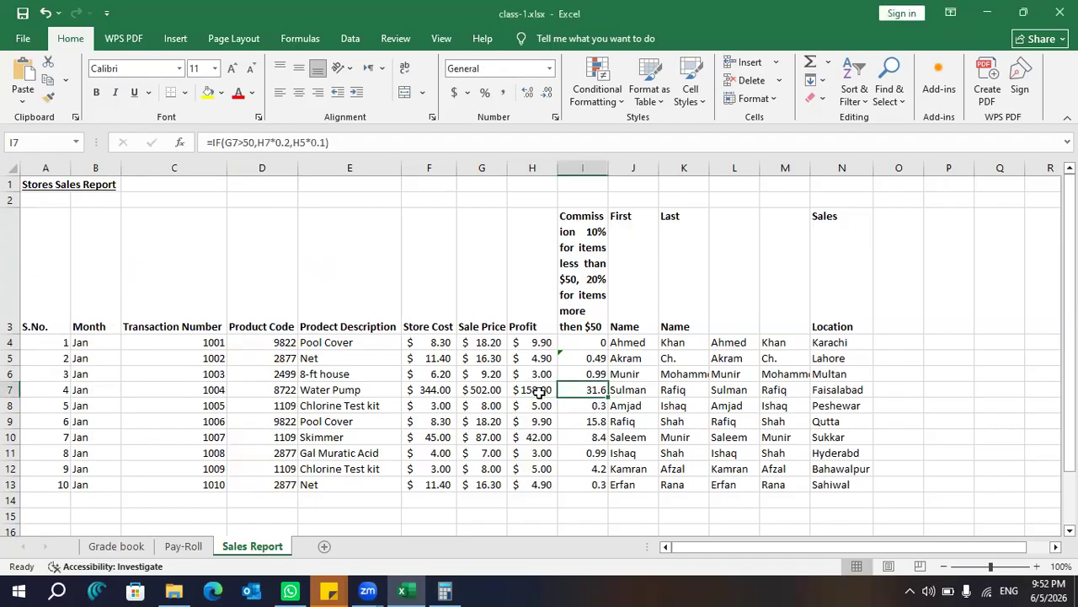
# Switch to Calculator, compute 502 × 0.2 ÷ 100 from the Water Pump sale price, and clear the calculation
pyautogui.click(445, 590)
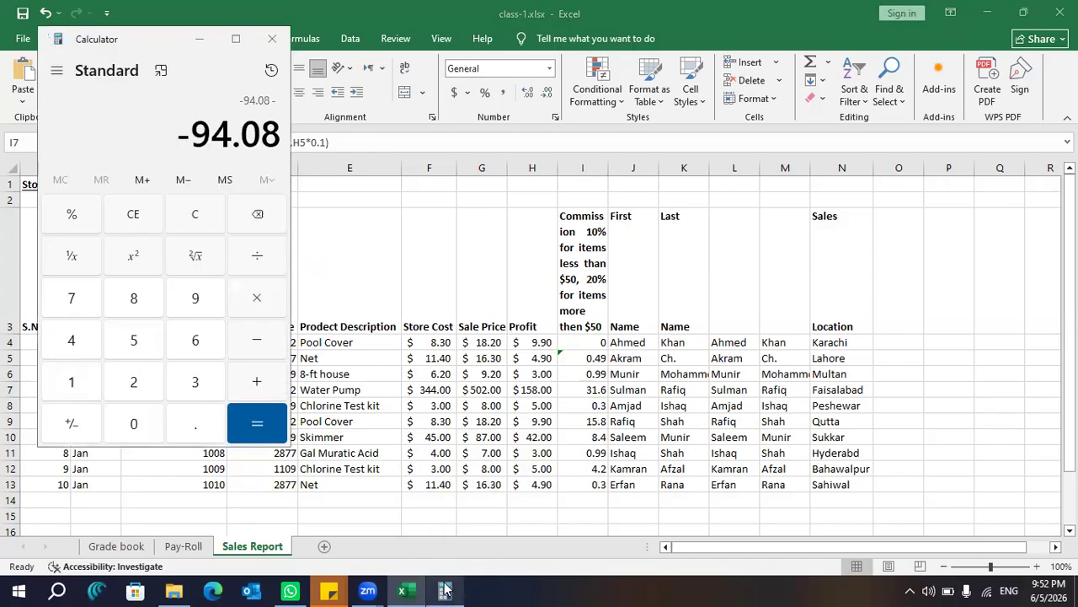
pyautogui.click(195, 217)
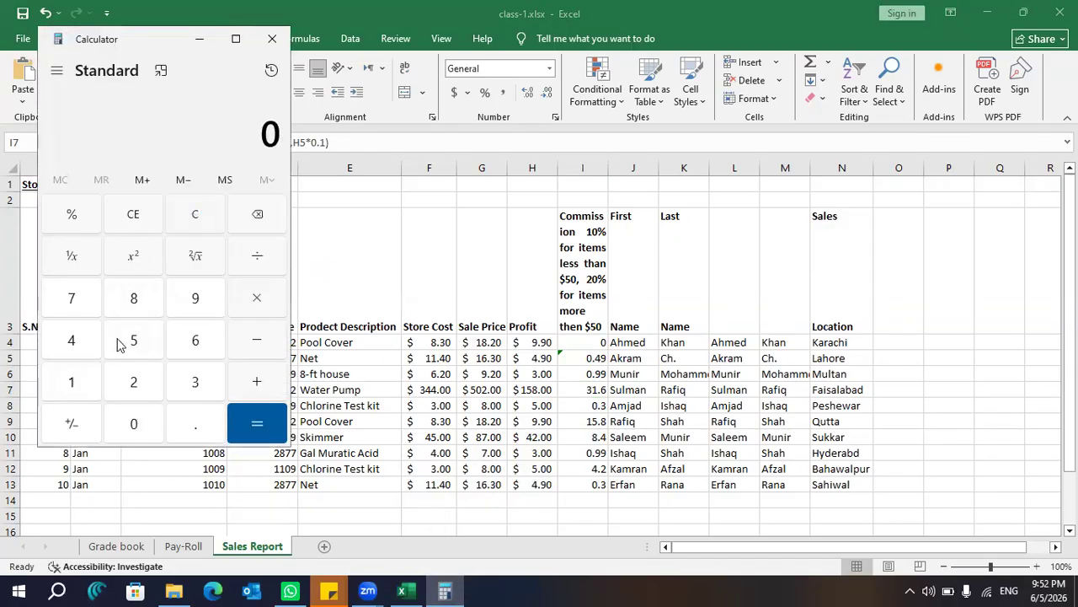
pyautogui.click(133, 421)
pyautogui.click(135, 389)
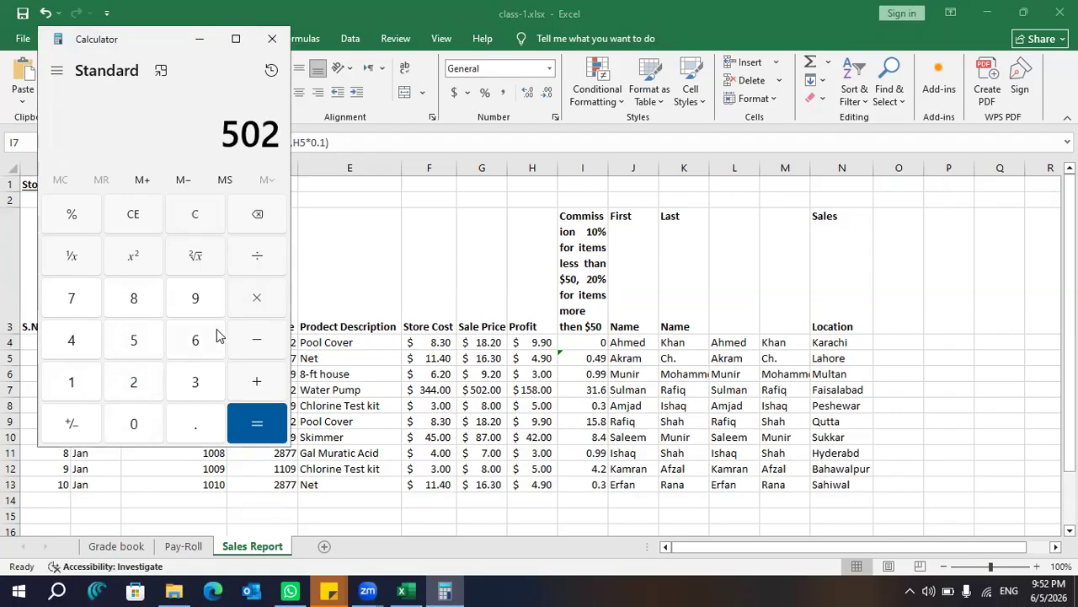
pyautogui.click(254, 302)
pyautogui.click(190, 426)
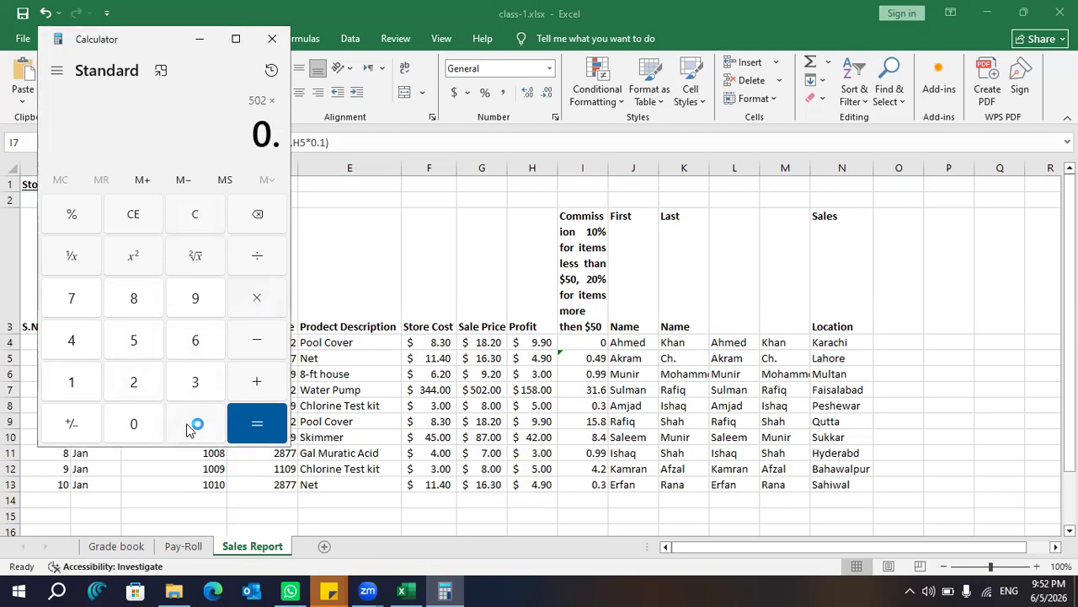
pyautogui.click(132, 388)
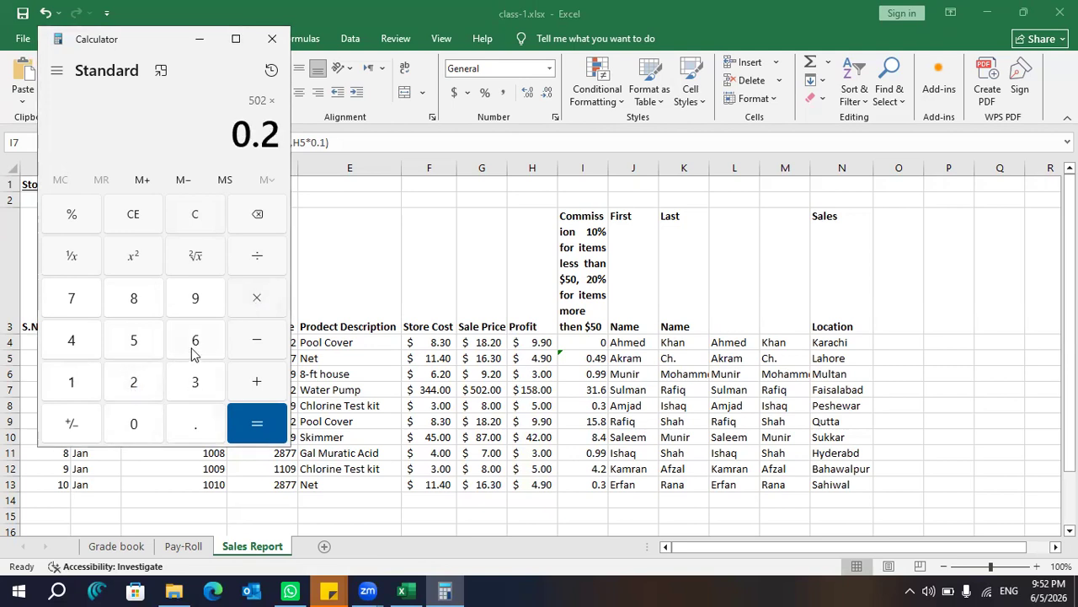
pyautogui.click(271, 257)
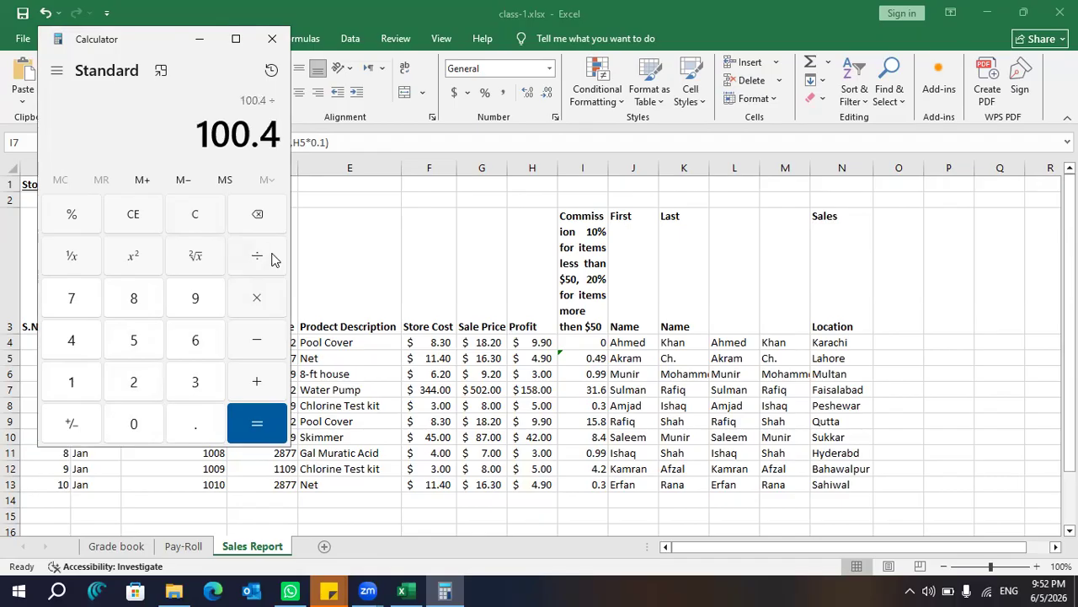
pyautogui.click(72, 386)
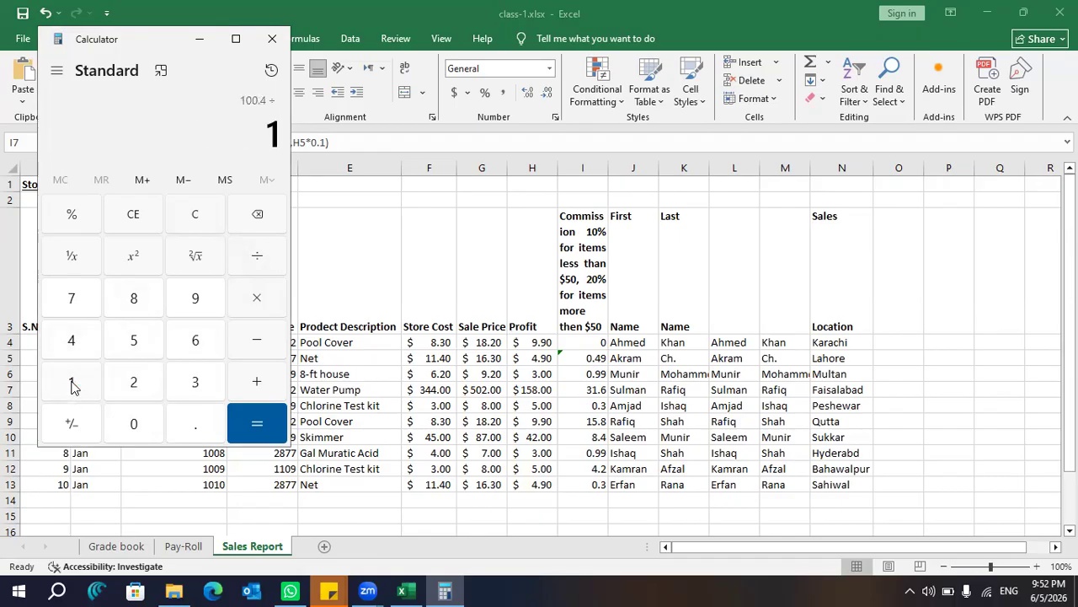
pyautogui.doubleClick(132, 424)
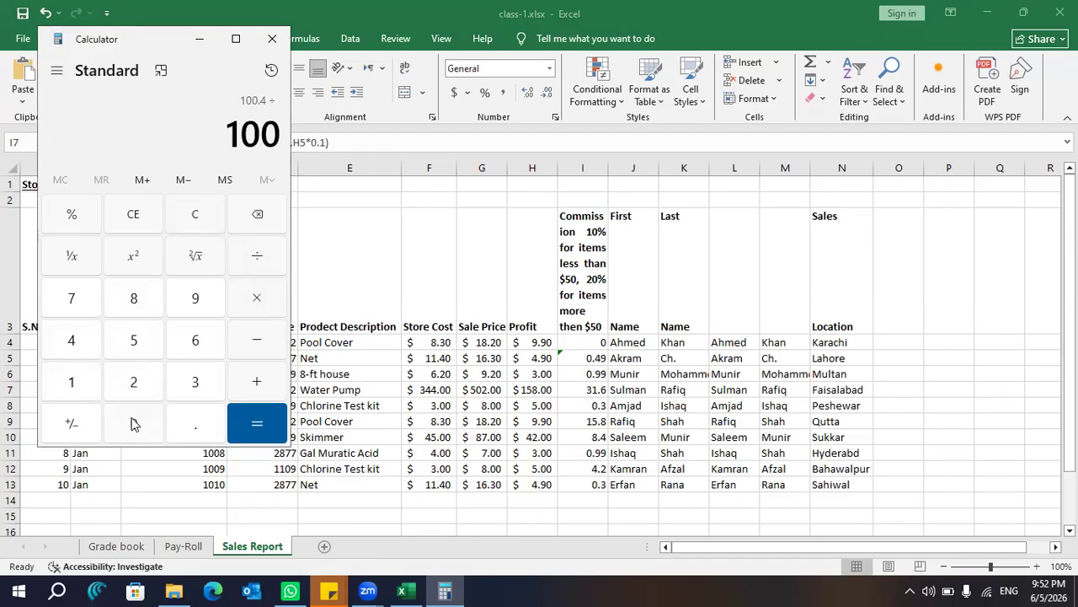
pyautogui.click(254, 425)
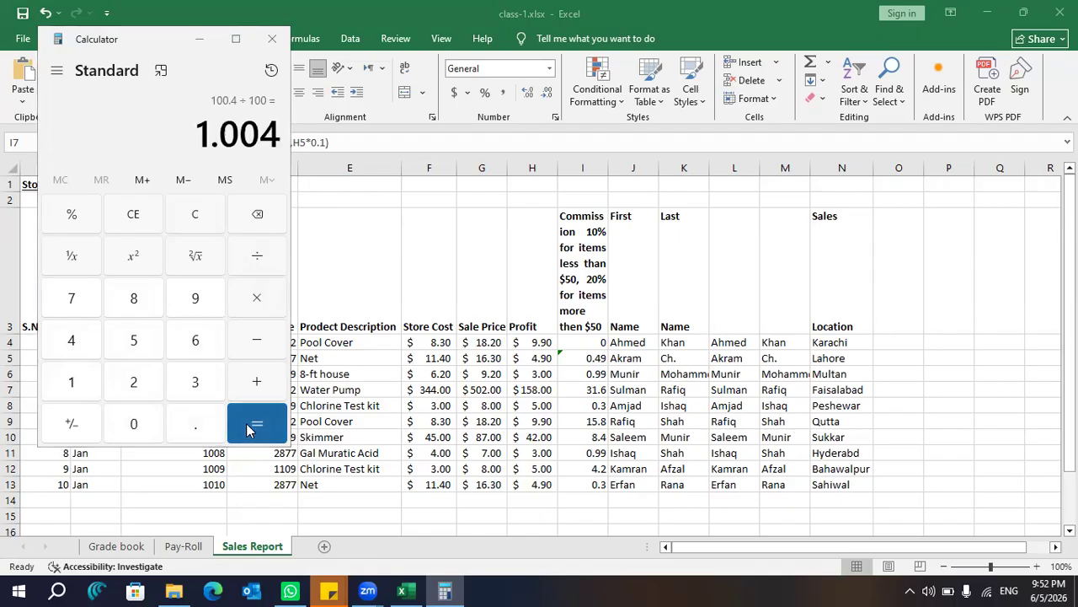
pyautogui.click(212, 217)
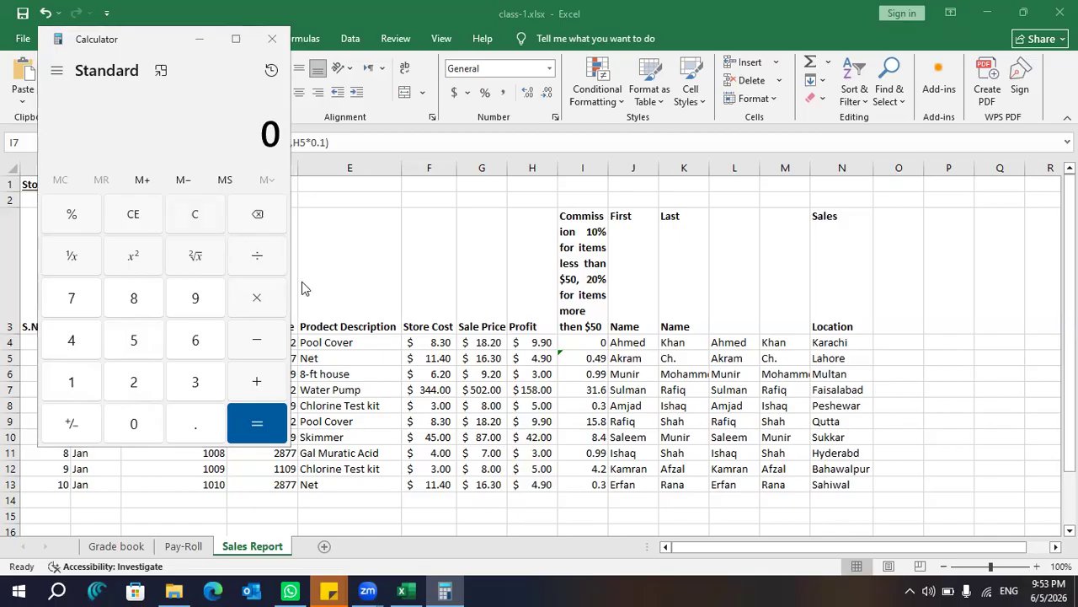
# Return to the Excel worksheet and review the Water Pump commission formula in cell I7
pyautogui.click(597, 390)
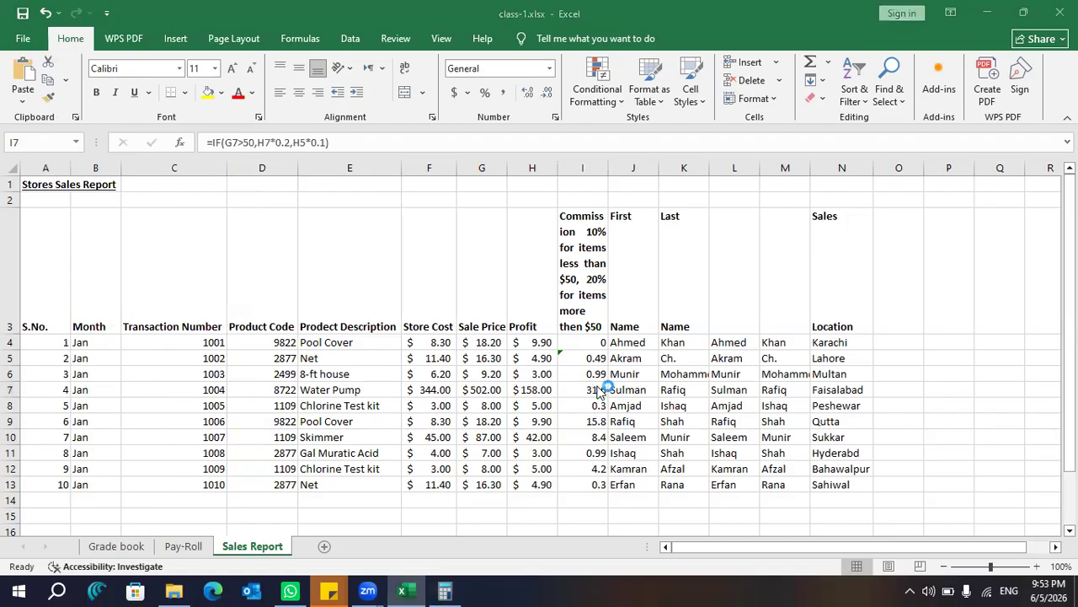
pyautogui.click(597, 389)
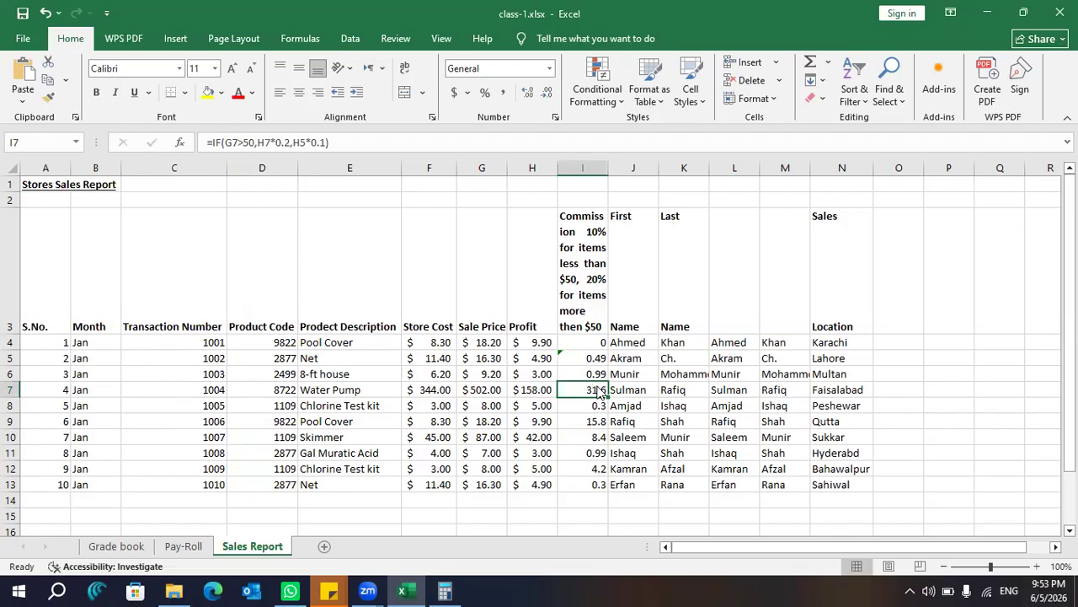
pyautogui.click(597, 390)
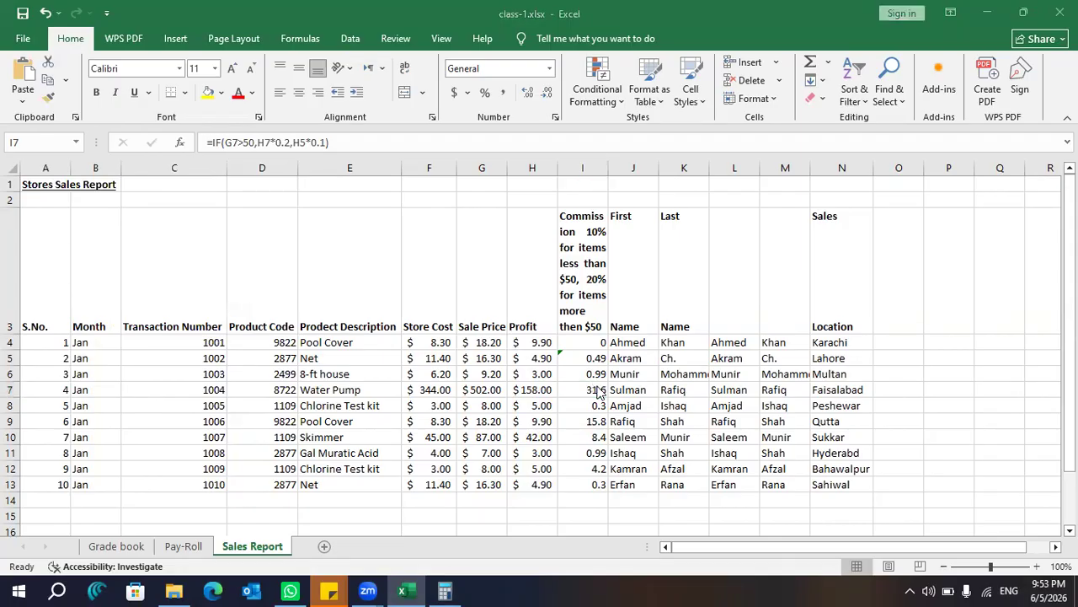
pyautogui.click(597, 389)
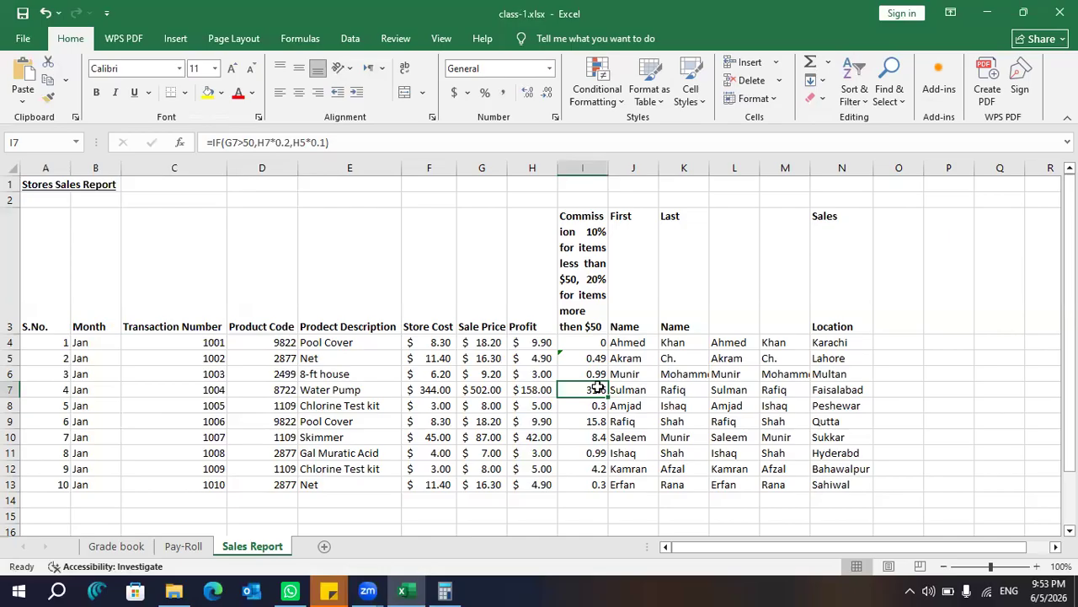
pyautogui.click(598, 387)
# Correct the commission formula in cell I6 to =IF(G6>50,H6*0.2,H6*0.1) so the value-if-false uses the profit in row 6
pyautogui.click(599, 374)
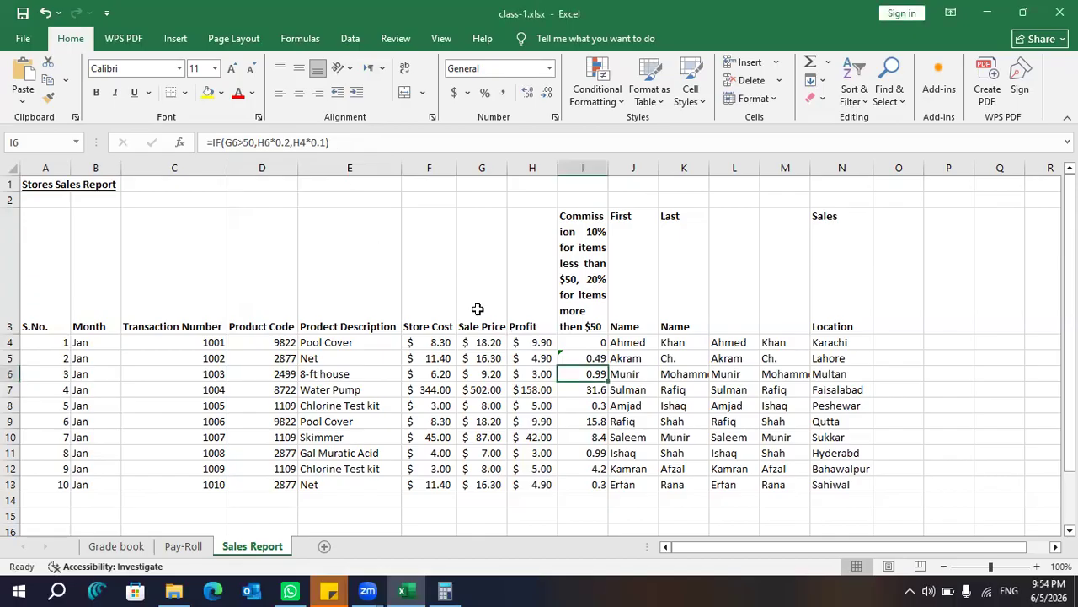
pyautogui.click(596, 374)
pyautogui.click(596, 373)
pyautogui.click(596, 374)
pyautogui.click(596, 375)
pyautogui.click(596, 376)
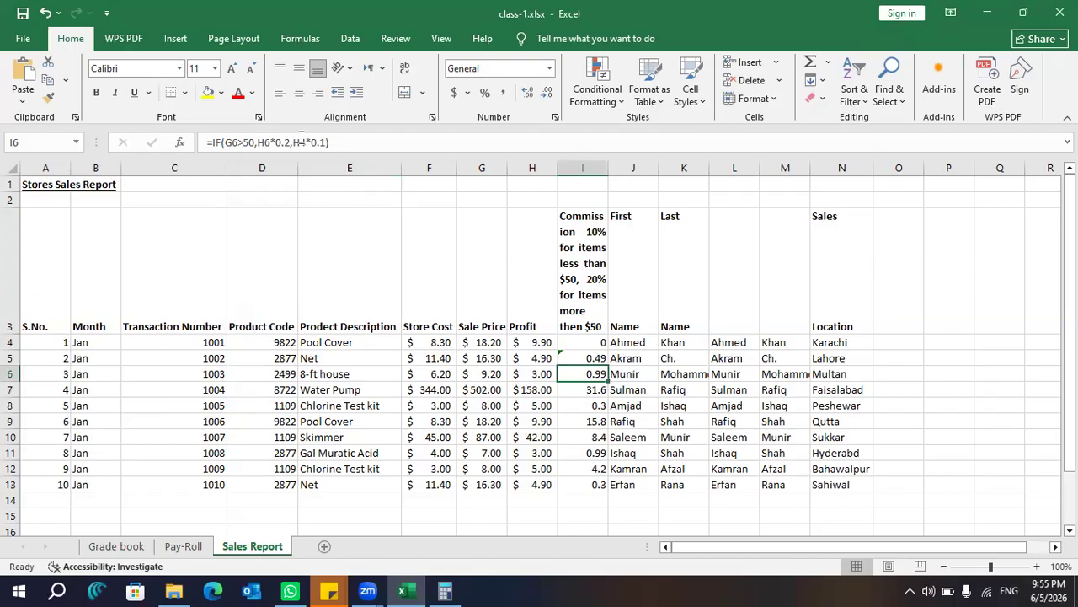
pyautogui.click(305, 141)
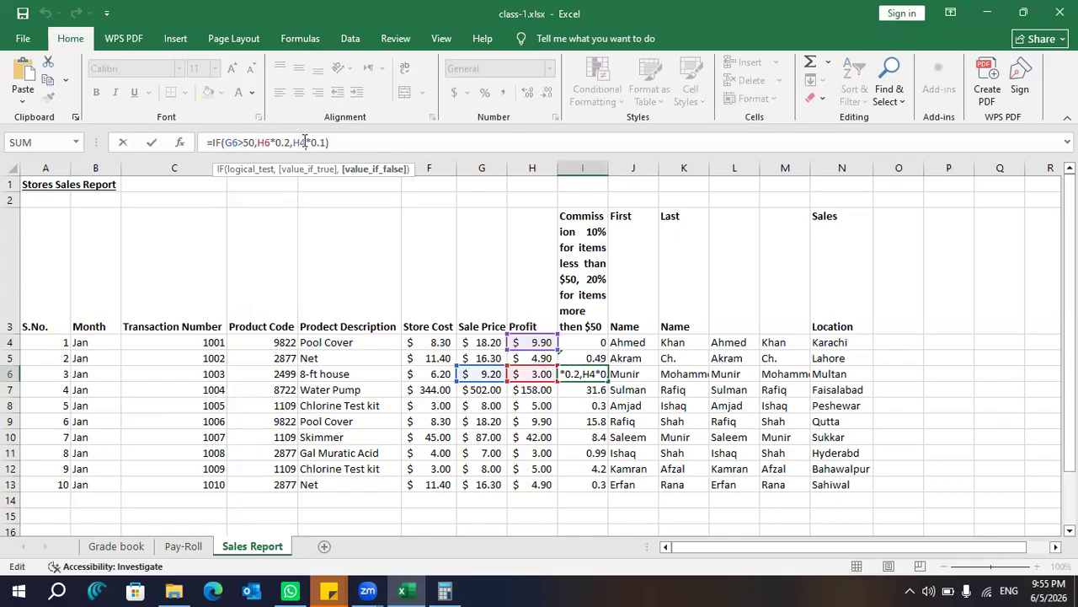
pyautogui.press('BackSpace')
pyautogui.write('6')
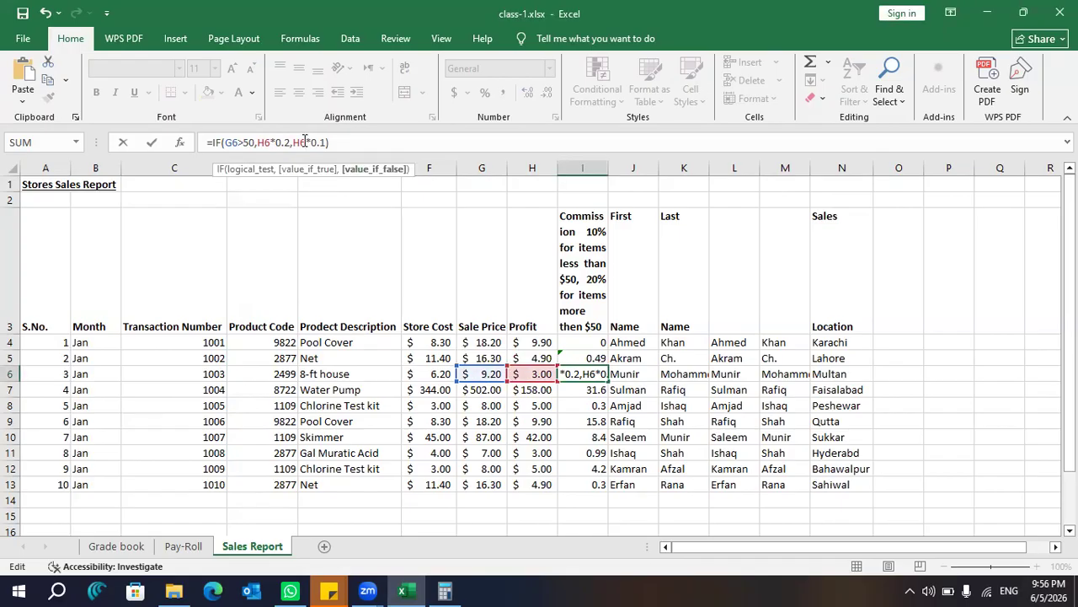
pyautogui.click(374, 140)
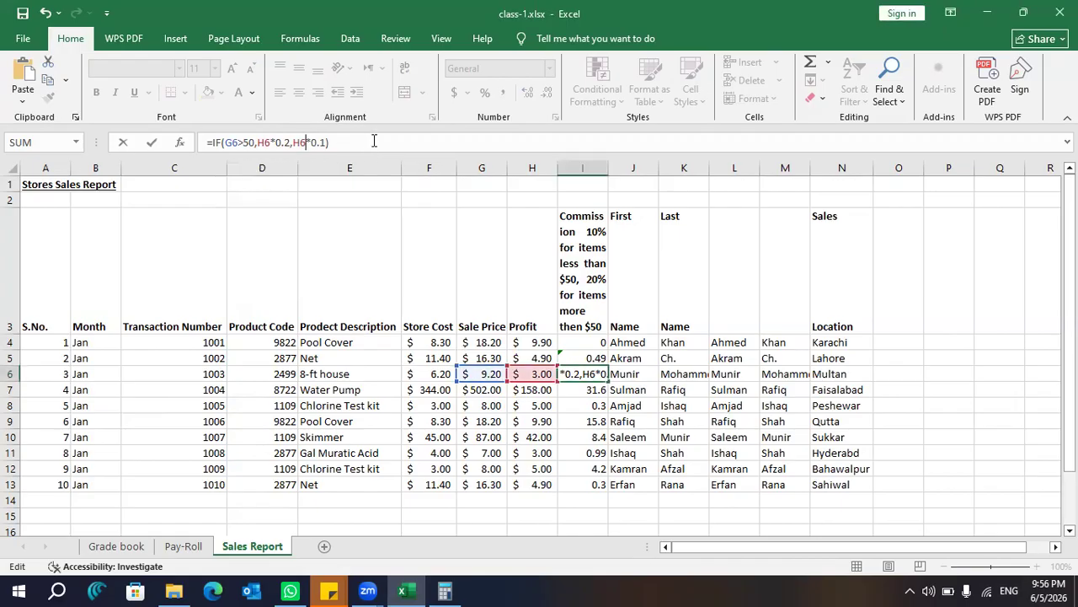
pyautogui.click(370, 137)
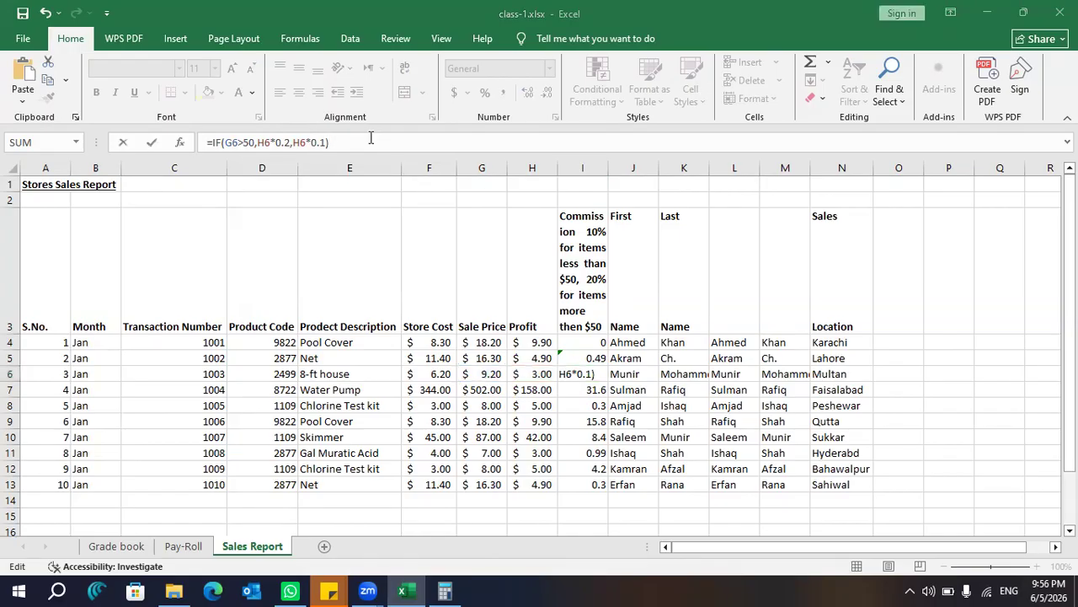
pyautogui.press('Return')
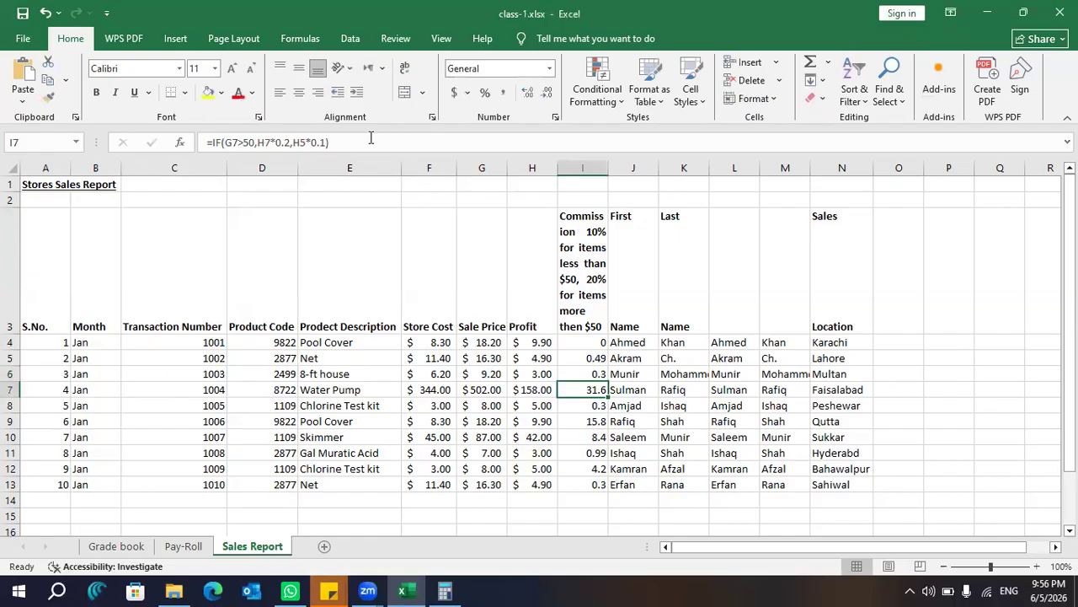
# Make the row references absolute in the commission formula in I4, giving =IF(G$4>50,H$4*0.2,H$2*0.1)
pyautogui.click(596, 341)
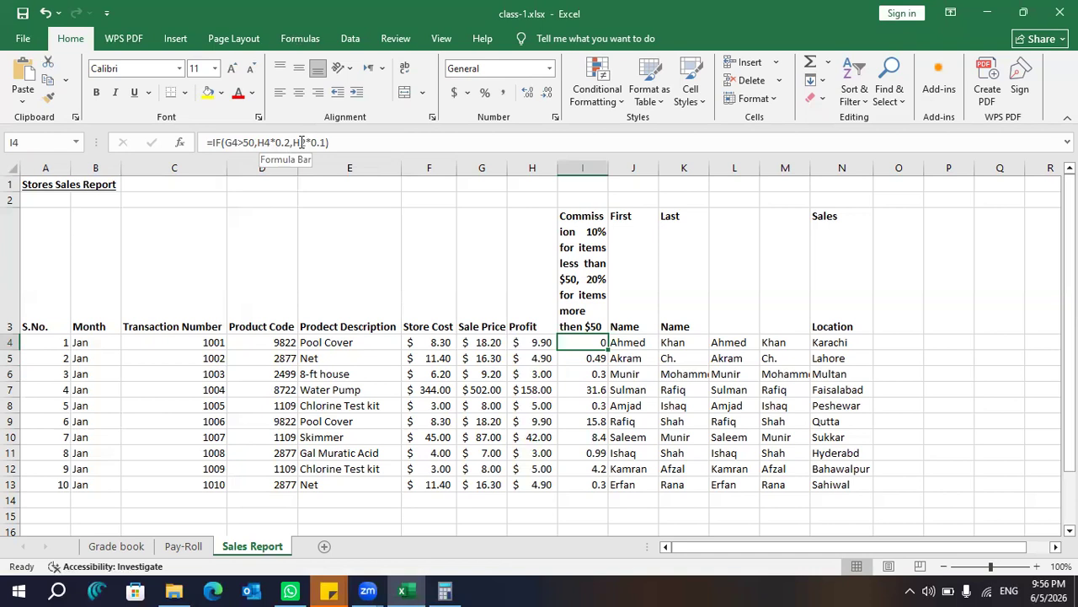
pyautogui.click(234, 142)
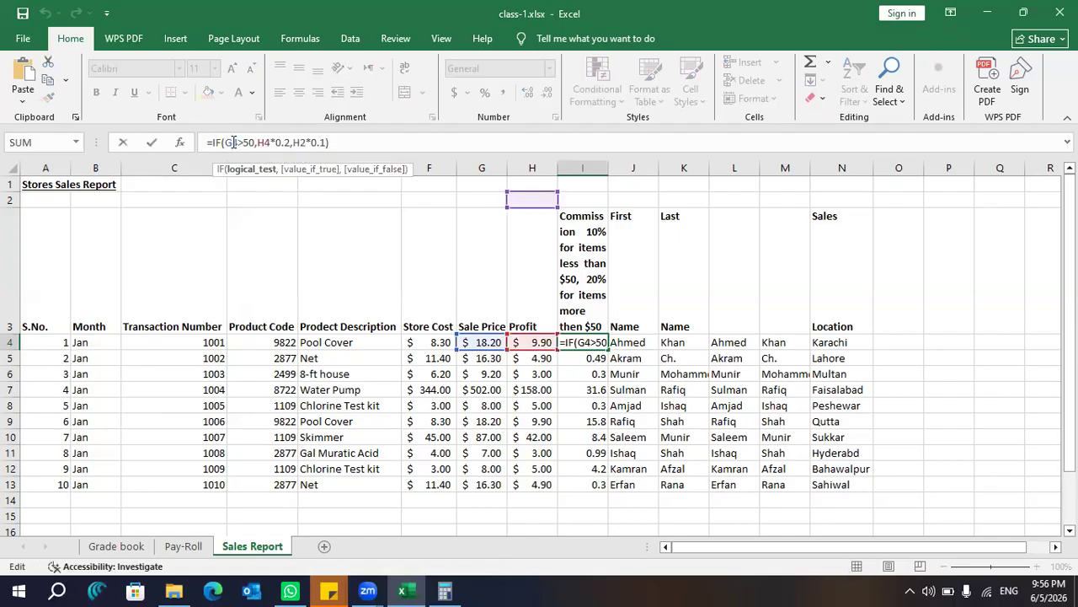
pyautogui.write('$')
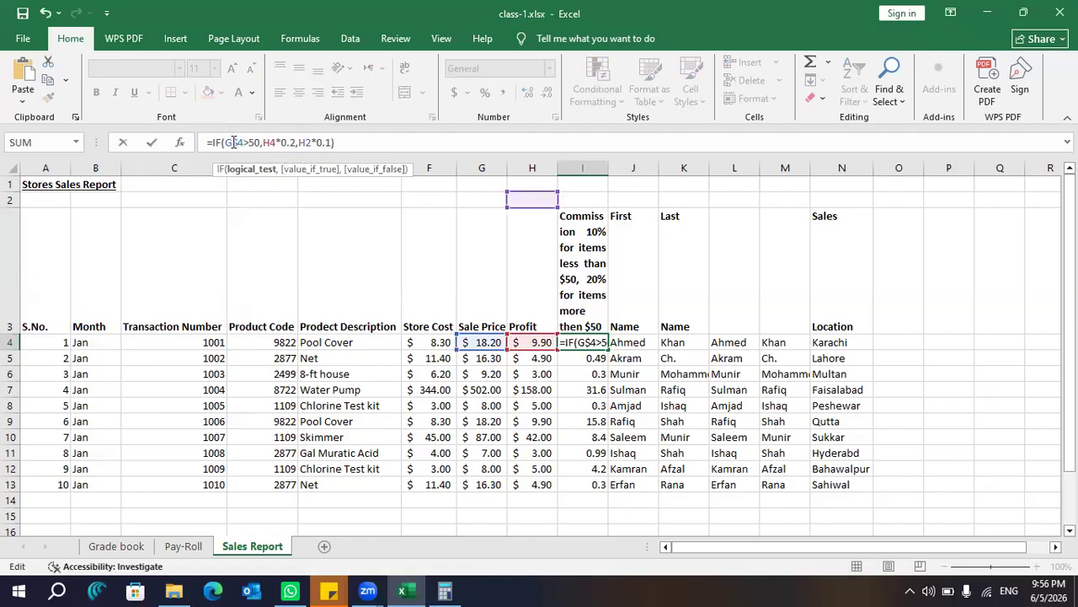
pyautogui.click(270, 143)
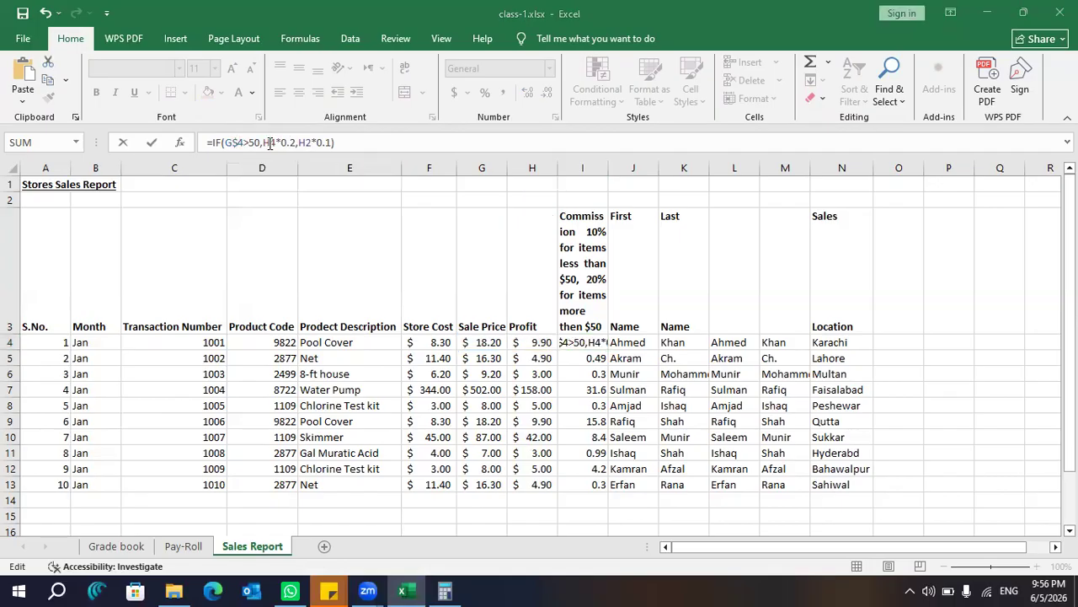
pyautogui.click(270, 143)
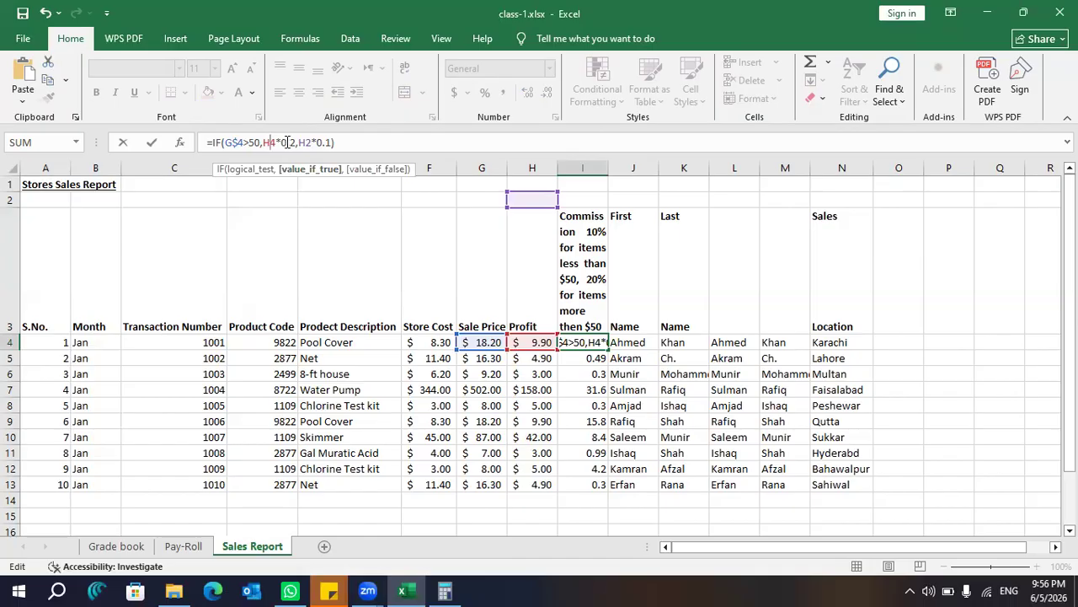
pyautogui.write('$')
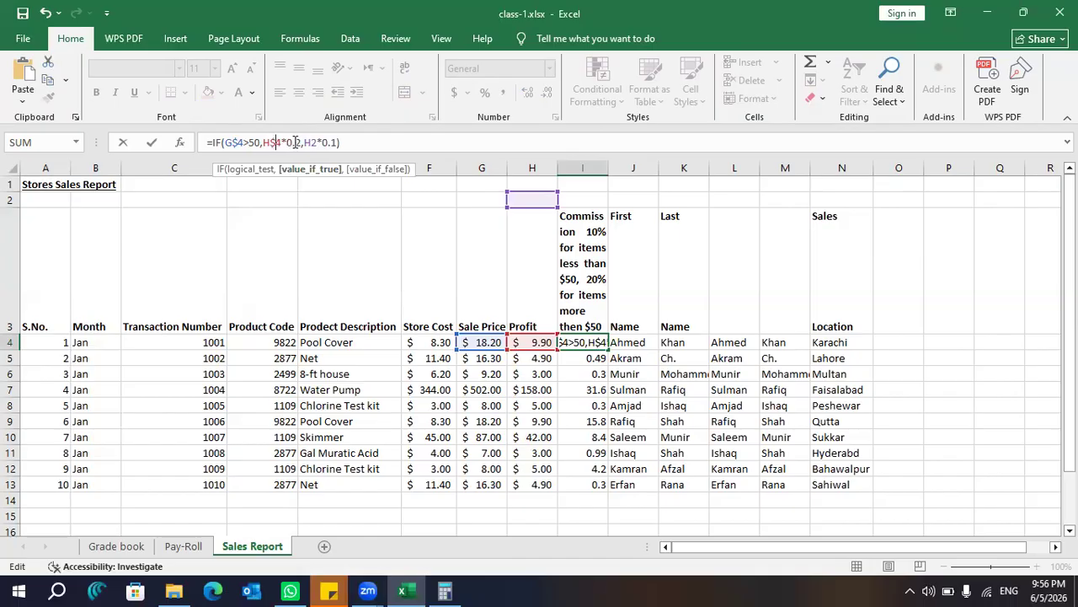
pyautogui.click(311, 142)
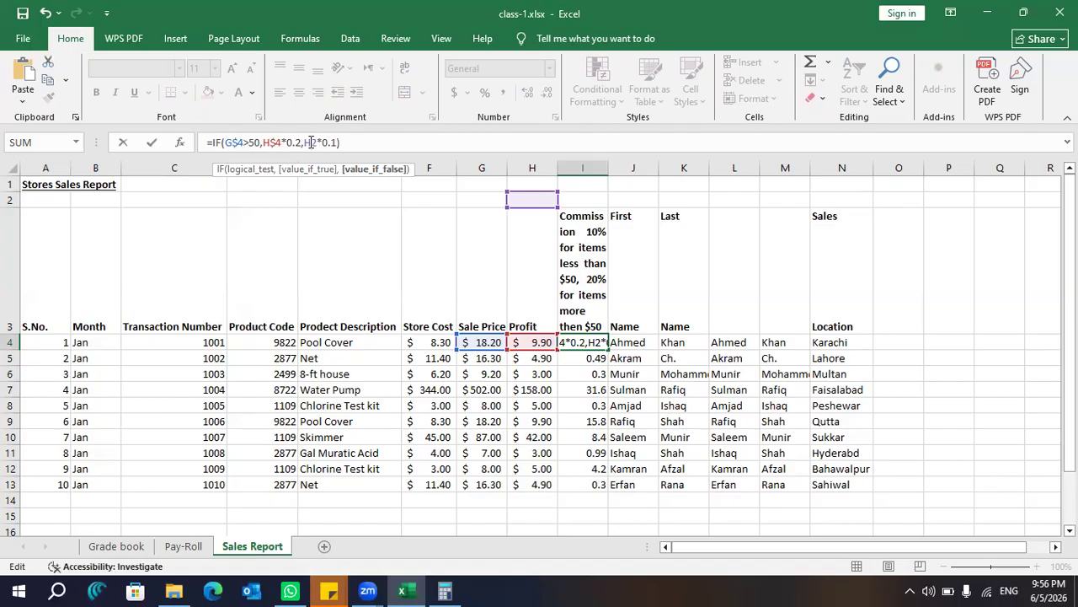
pyautogui.write('$')
pyautogui.press('Return')
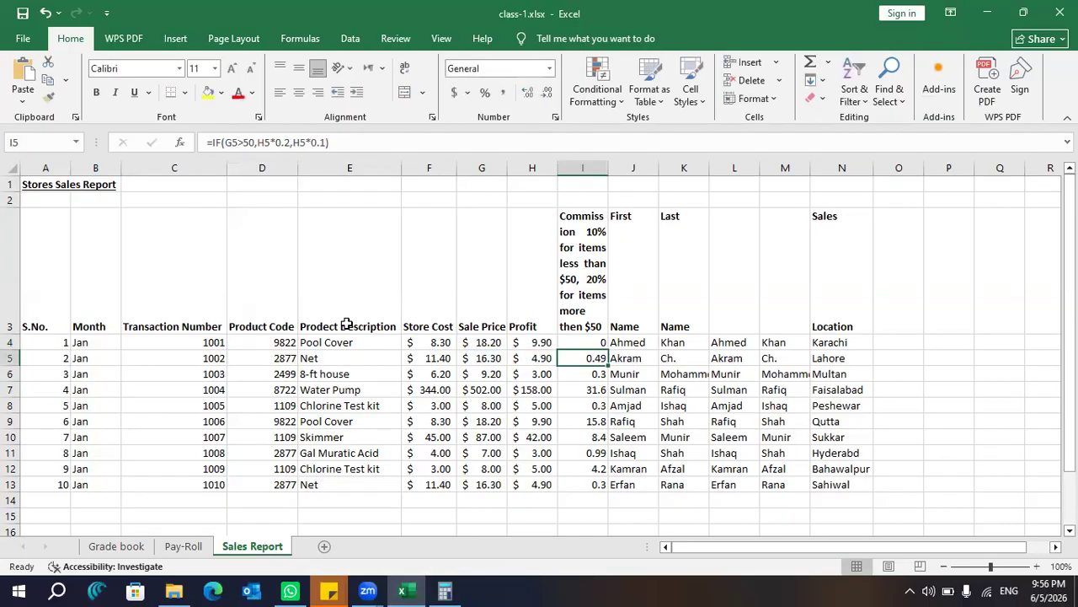
# Fill the profit formula from H4 down to H13 again and deselect the range
pyautogui.click(537, 341)
pyautogui.doubleClick(556, 352)
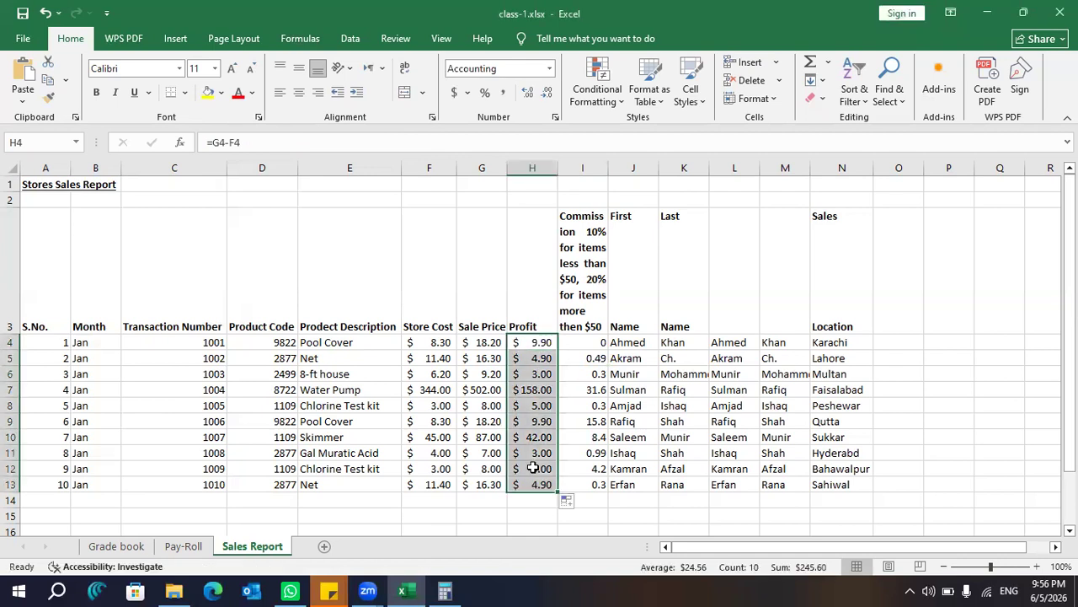
pyautogui.click(528, 514)
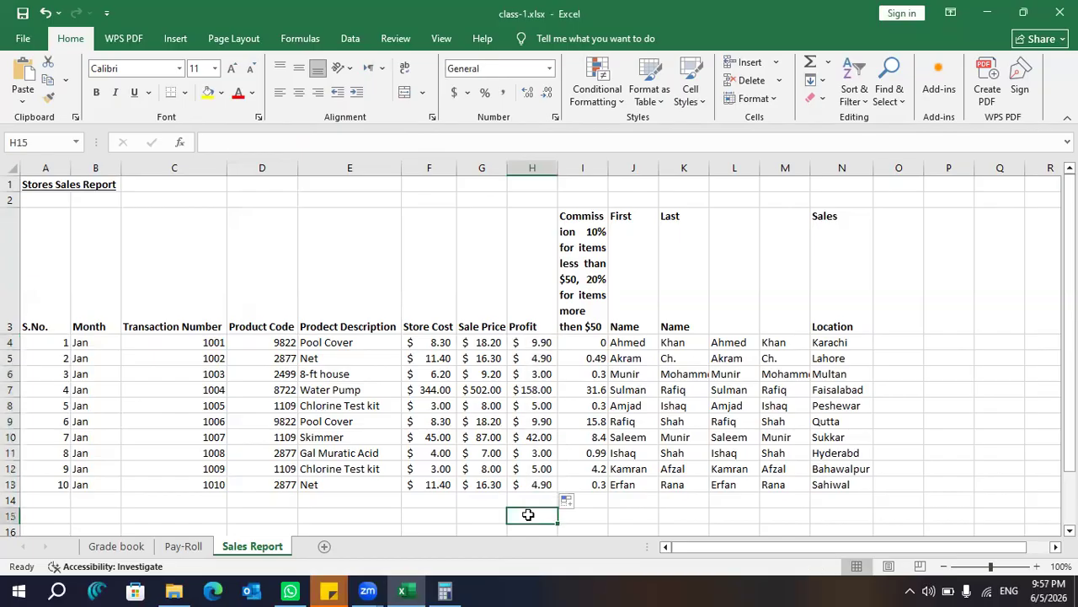
# Review the profit formulas in cells H4 and H5 of the Sales Report
pyautogui.hotkey('ctrl', 'n')
pyautogui.click(528, 513)
pyautogui.click(542, 343)
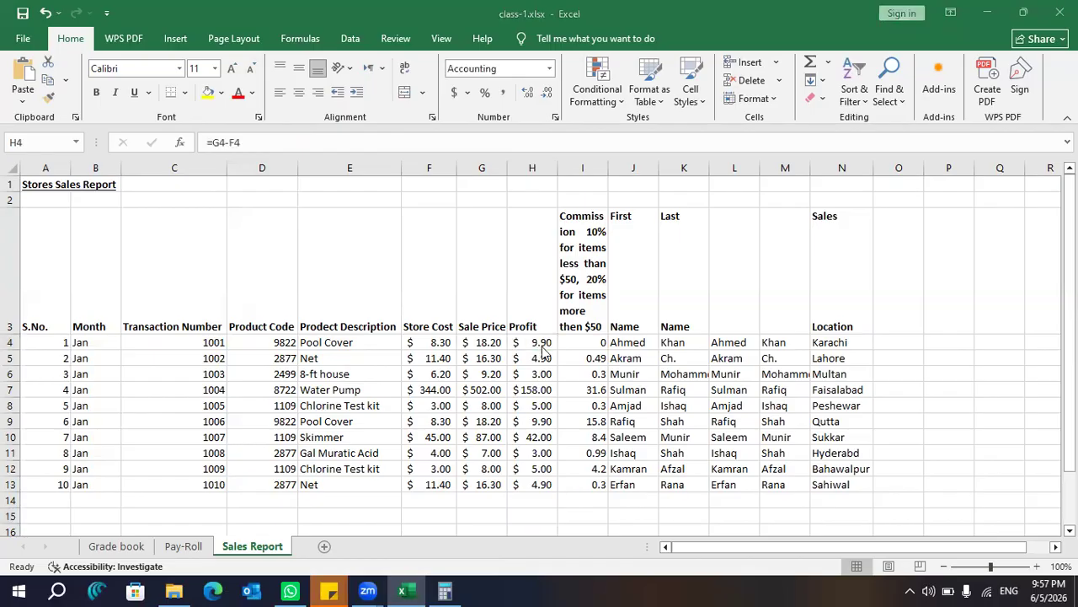
pyautogui.click(542, 344)
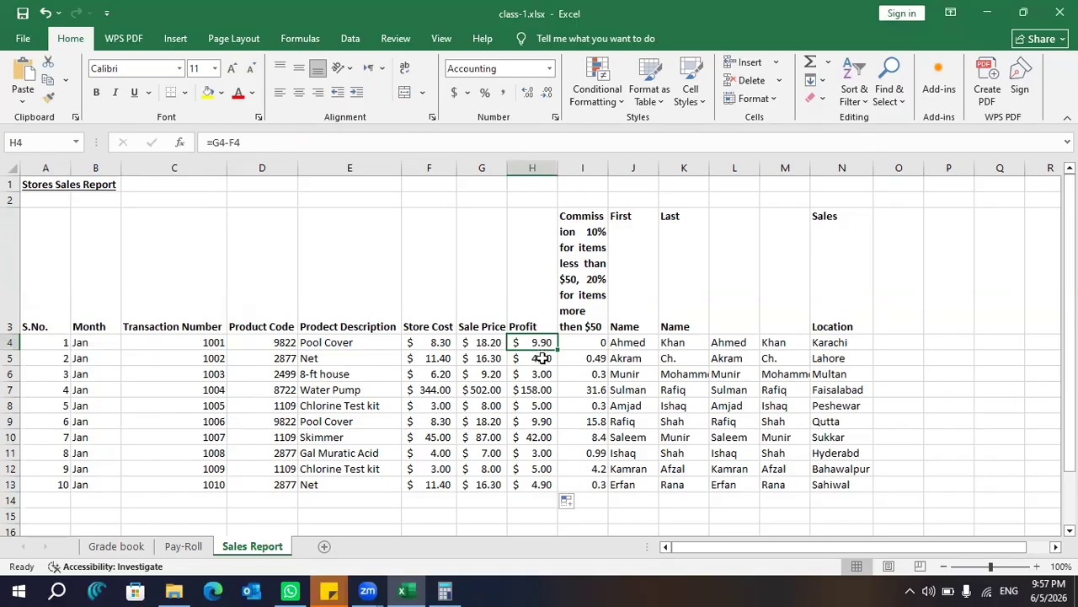
pyautogui.click(542, 358)
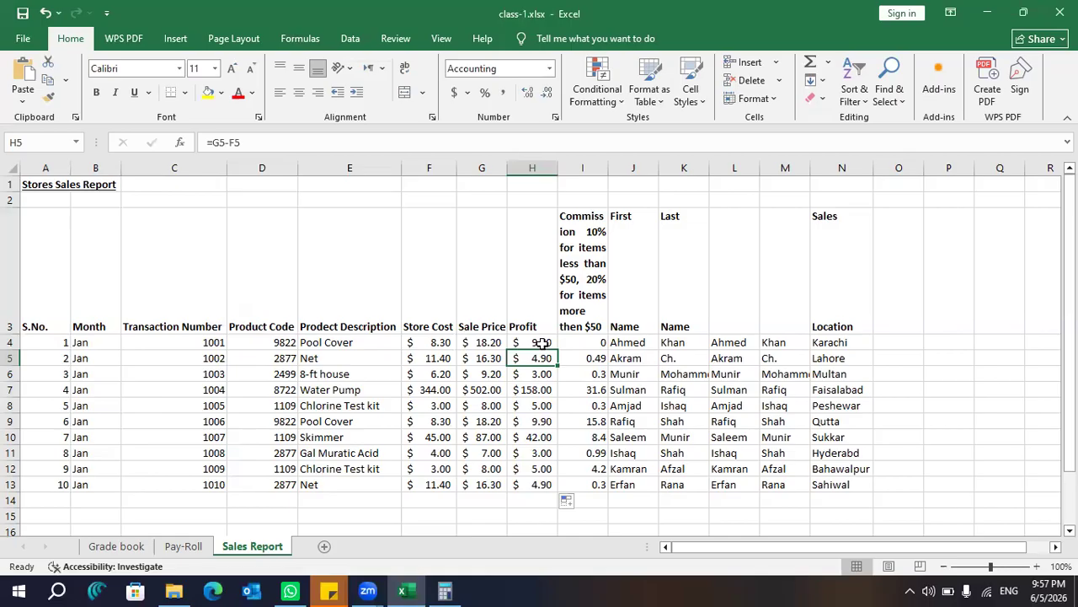
# Examine the commission formula in cell I4 and its cell references, comparing it with the profit in H4 and the commission formula in I8
pyautogui.click(588, 339)
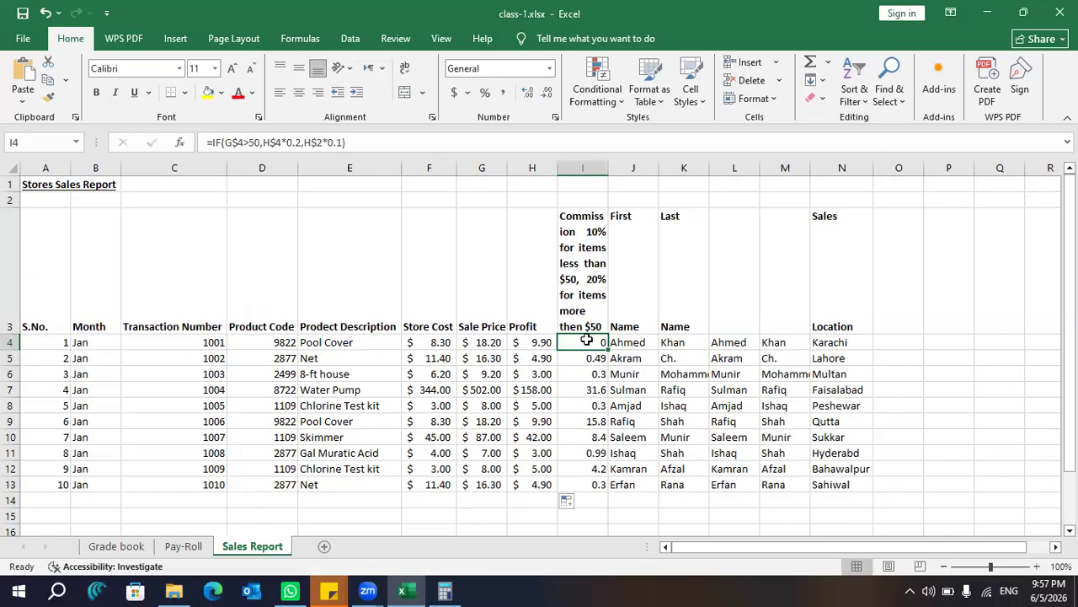
pyautogui.click(588, 341)
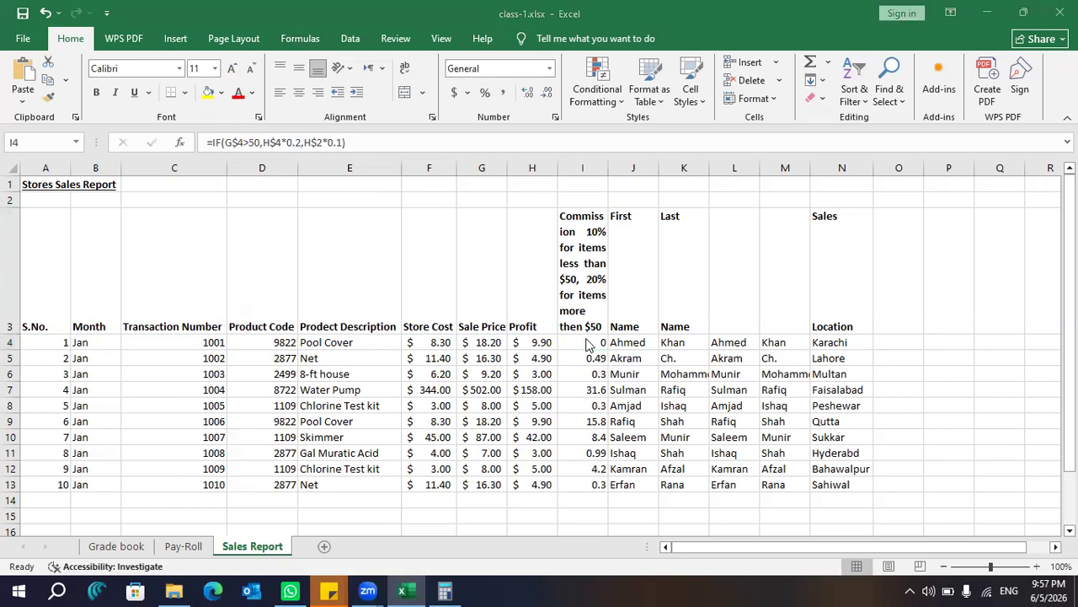
pyautogui.click(587, 341)
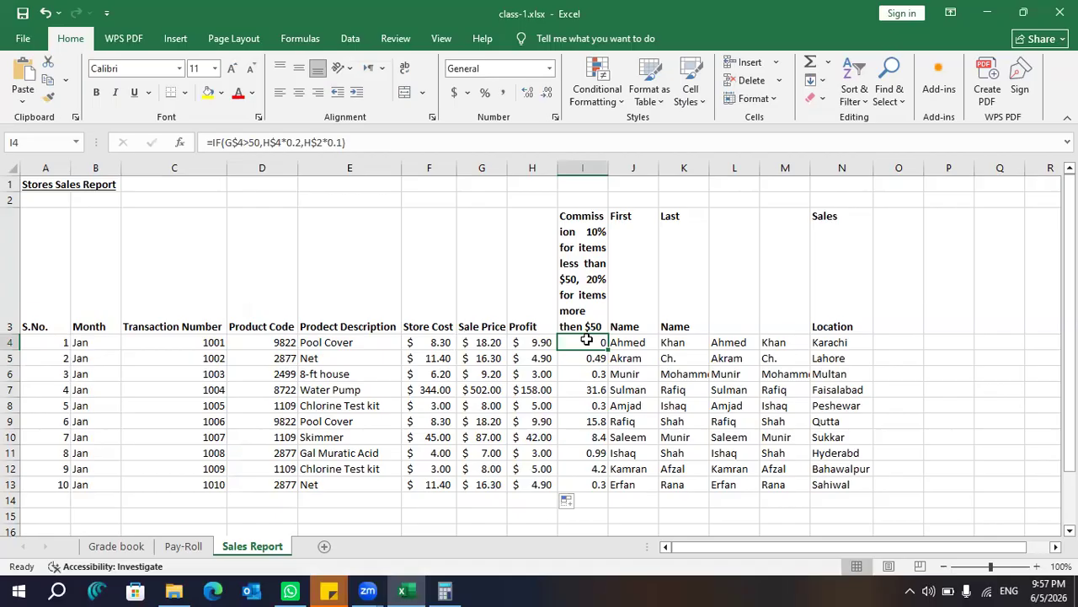
pyautogui.click(587, 341)
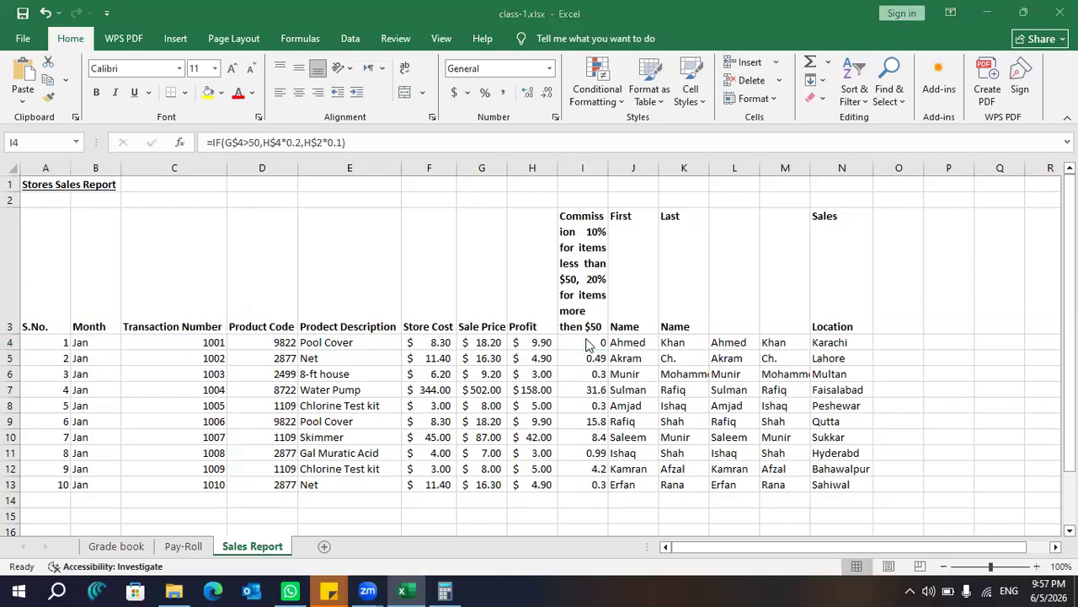
pyautogui.click(588, 341)
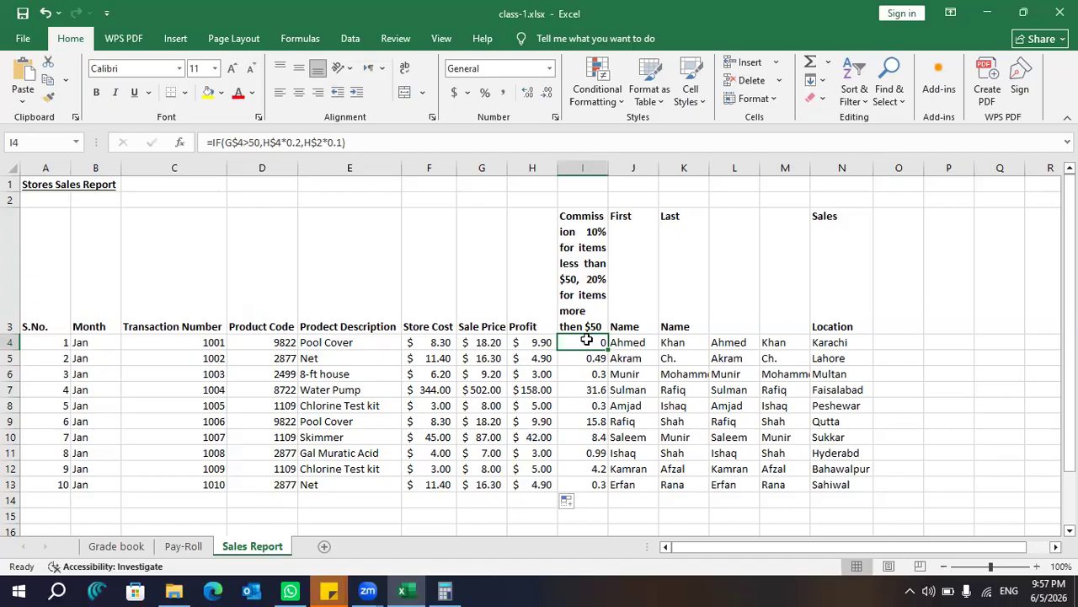
pyautogui.click(587, 340)
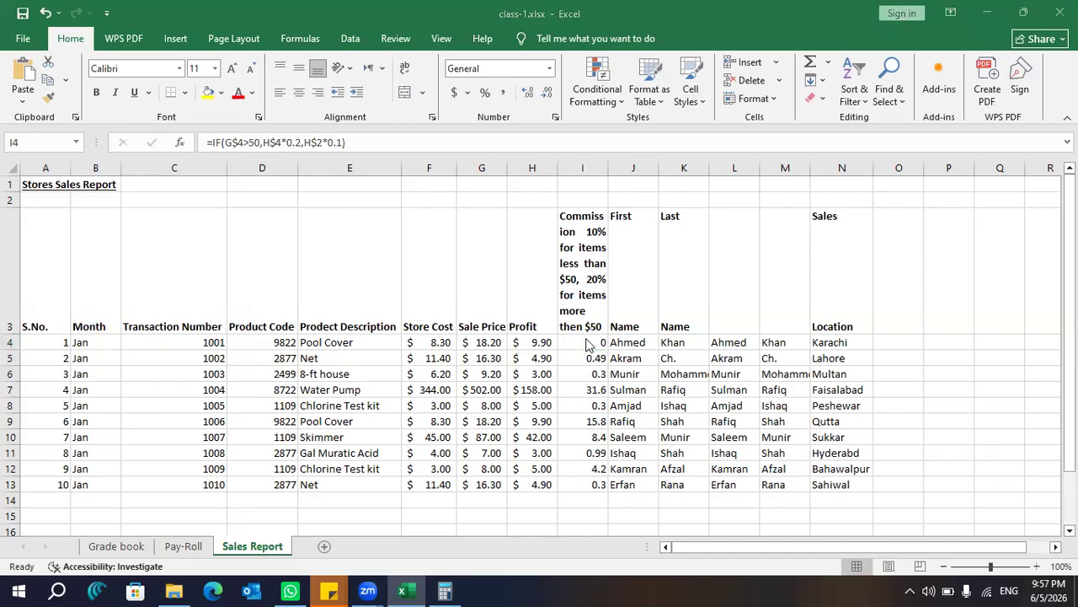
pyautogui.click(587, 340)
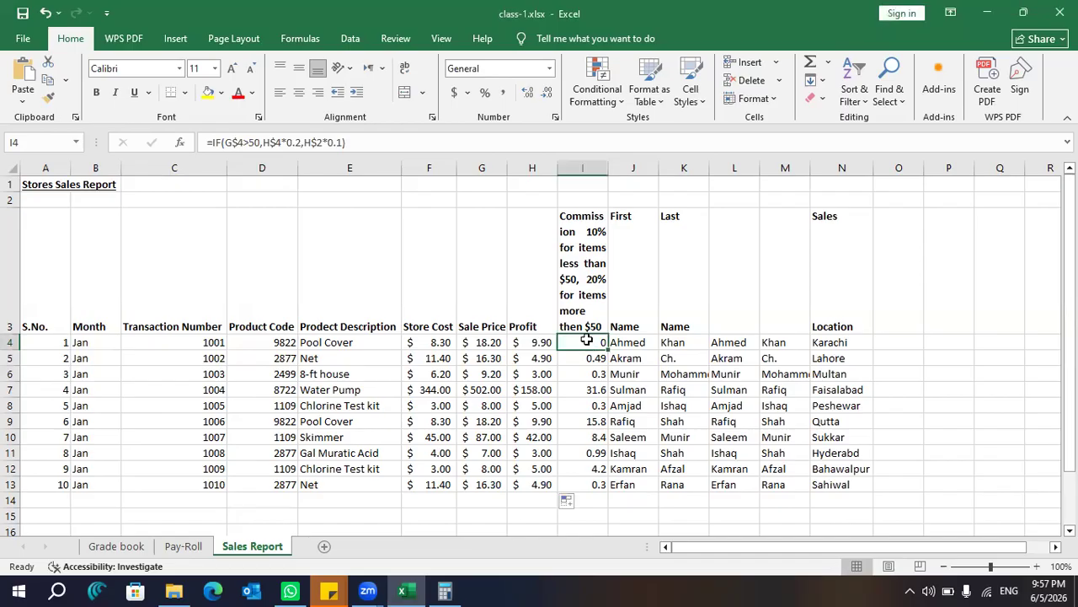
pyautogui.click(546, 342)
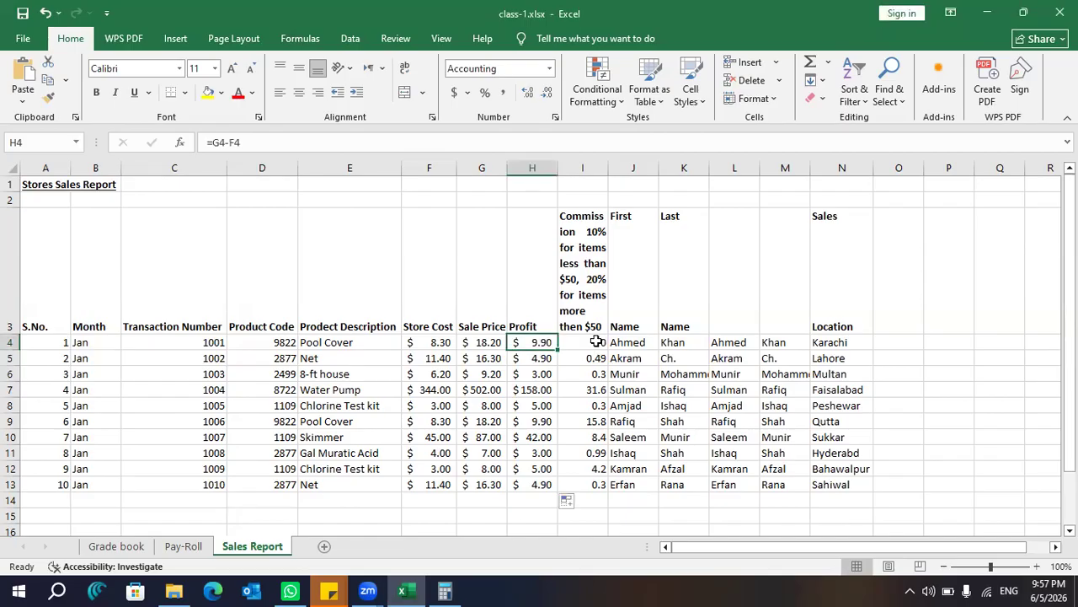
pyautogui.doubleClick(597, 341)
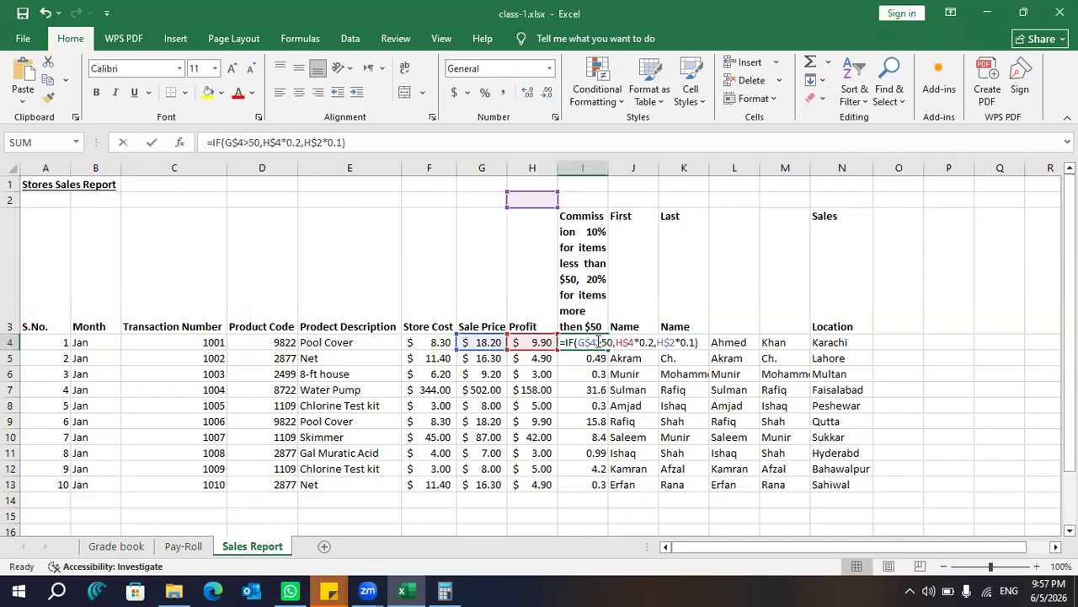
pyautogui.click(598, 409)
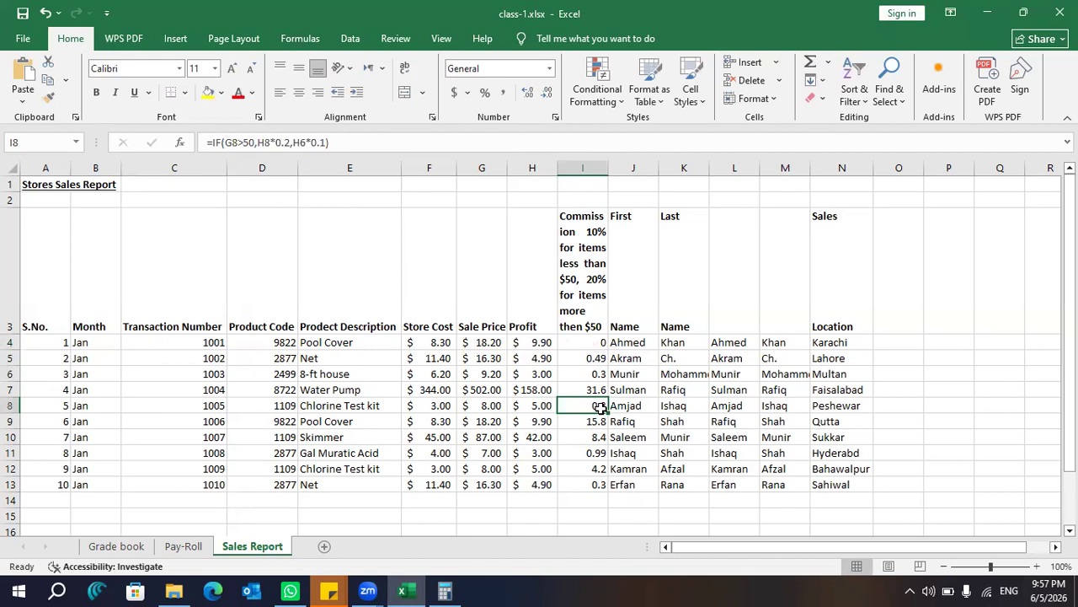
# Highlight the commission values in I4:I13 with a yellow fill
pyautogui.click(598, 339)
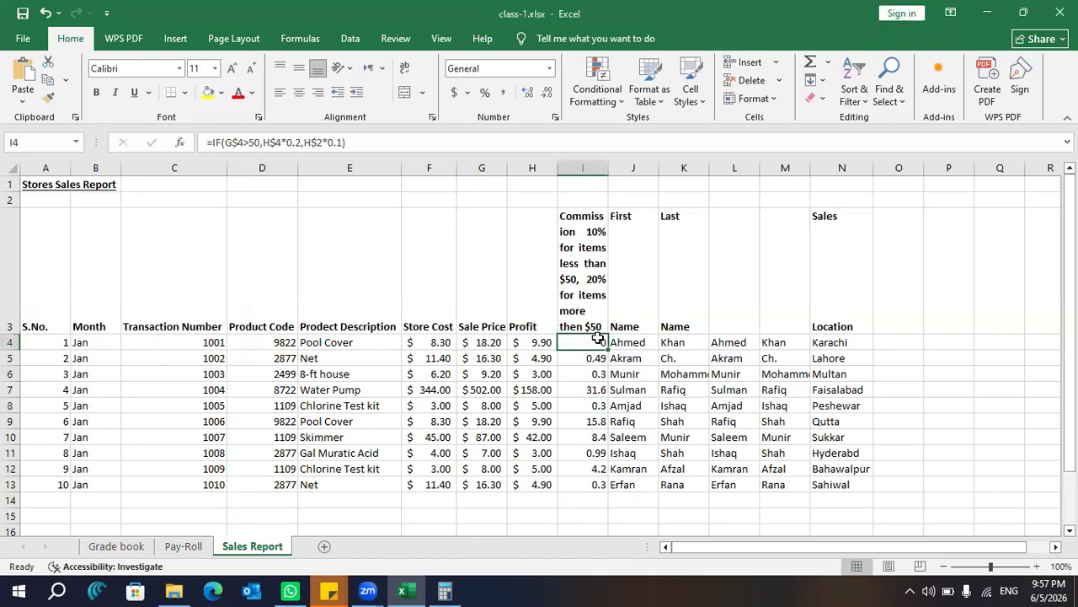
pyautogui.hotkey('shift', 'Down')
pyautogui.hotkey('shift', 'Down')
pyautogui.hotkey('shift', 'Down')
pyautogui.hotkey('shift', 'Down')
pyautogui.hotkey('shift', 'Down')
pyautogui.hotkey('shift', 'Down')
pyautogui.hotkey('shift', 'Down')
pyautogui.hotkey('shift', 'Down')
pyautogui.hotkey('shift', 'Down')
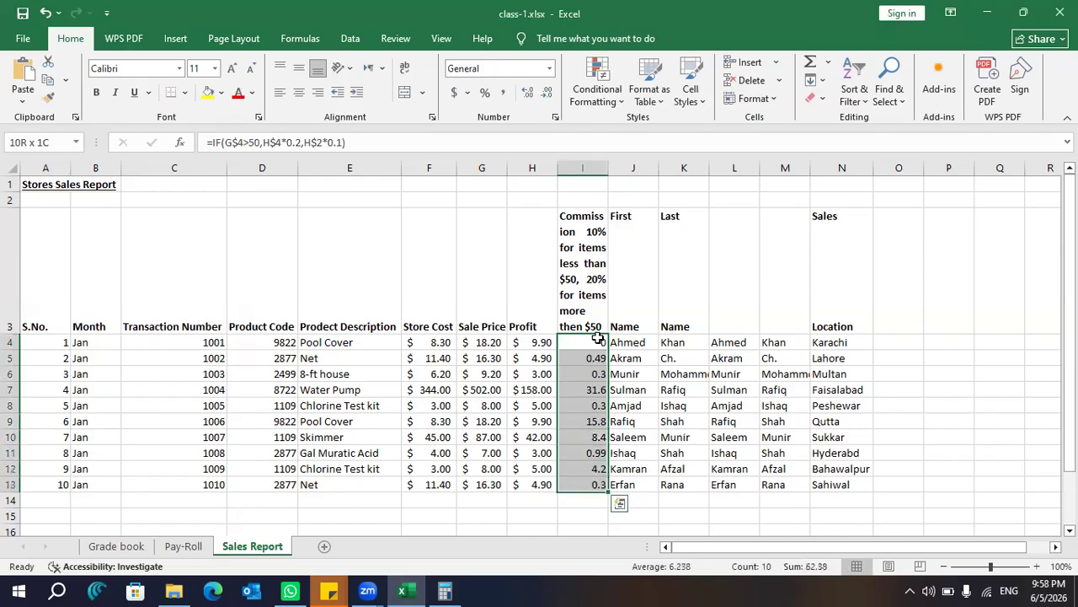
pyautogui.click(205, 93)
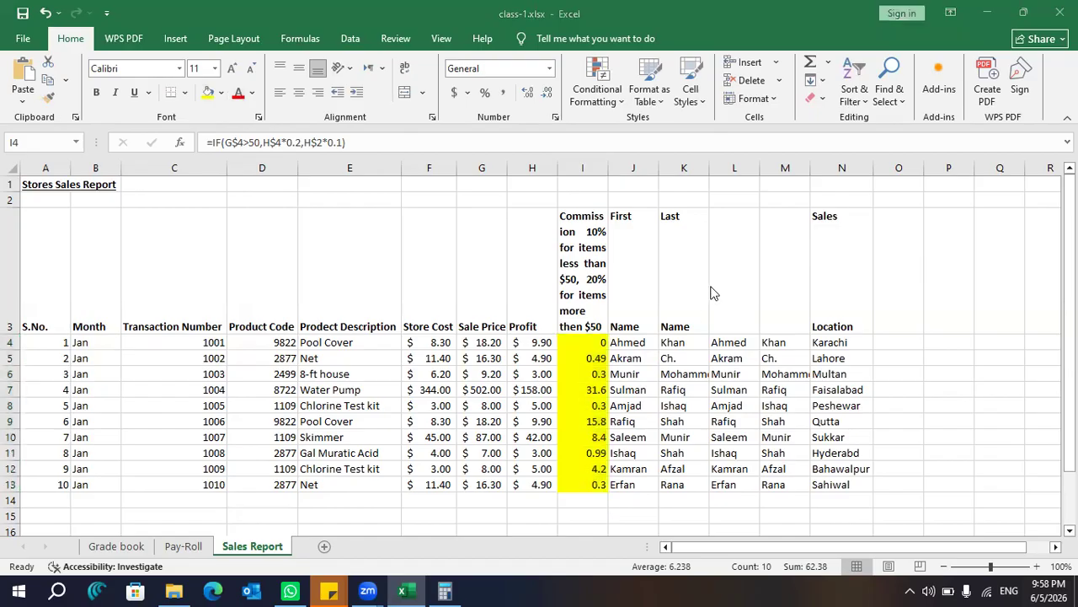